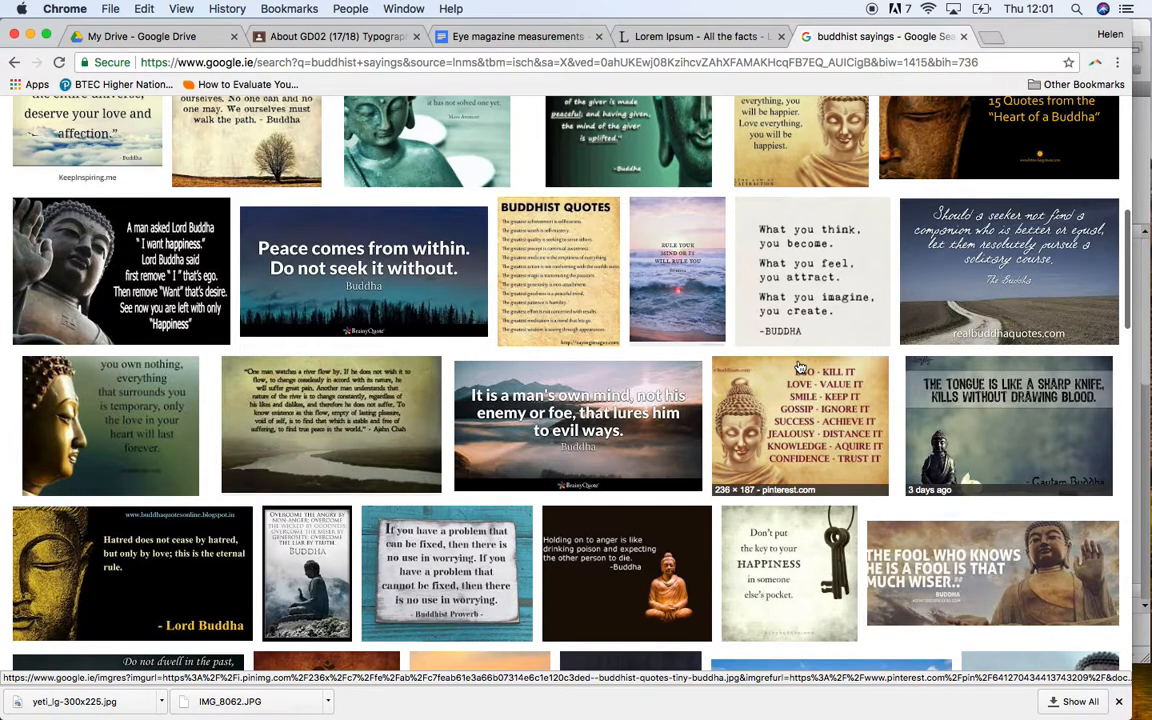
- Browse the image results for buddhist sayings for a short quote to use as the article's headline
scroll(800, 400, "up", 2)
scroll(800, 366, "up", 8)
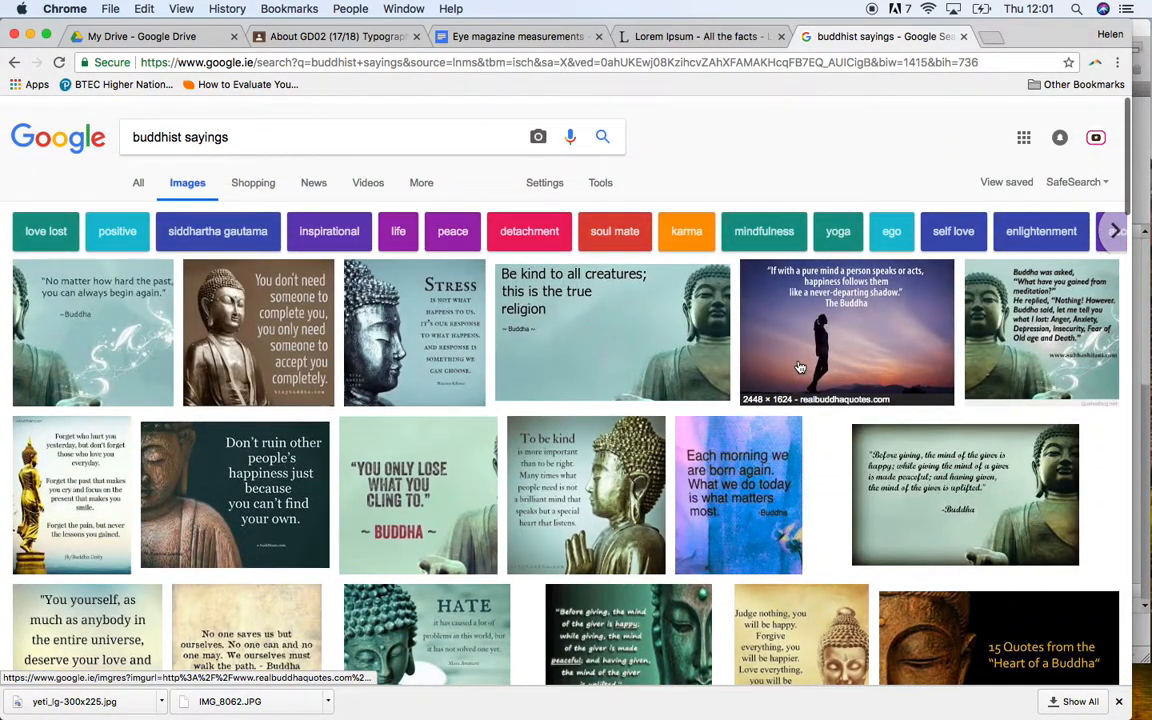
scroll(800, 367, "down", 3)
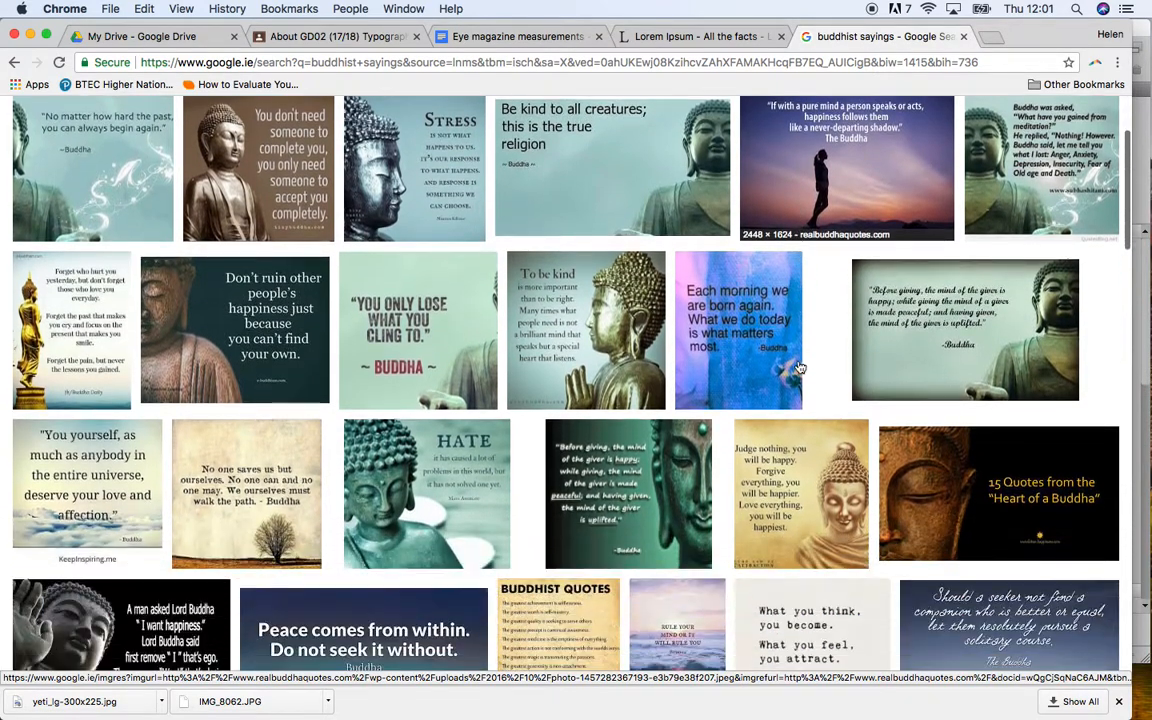
scroll(800, 368, "down", 3)
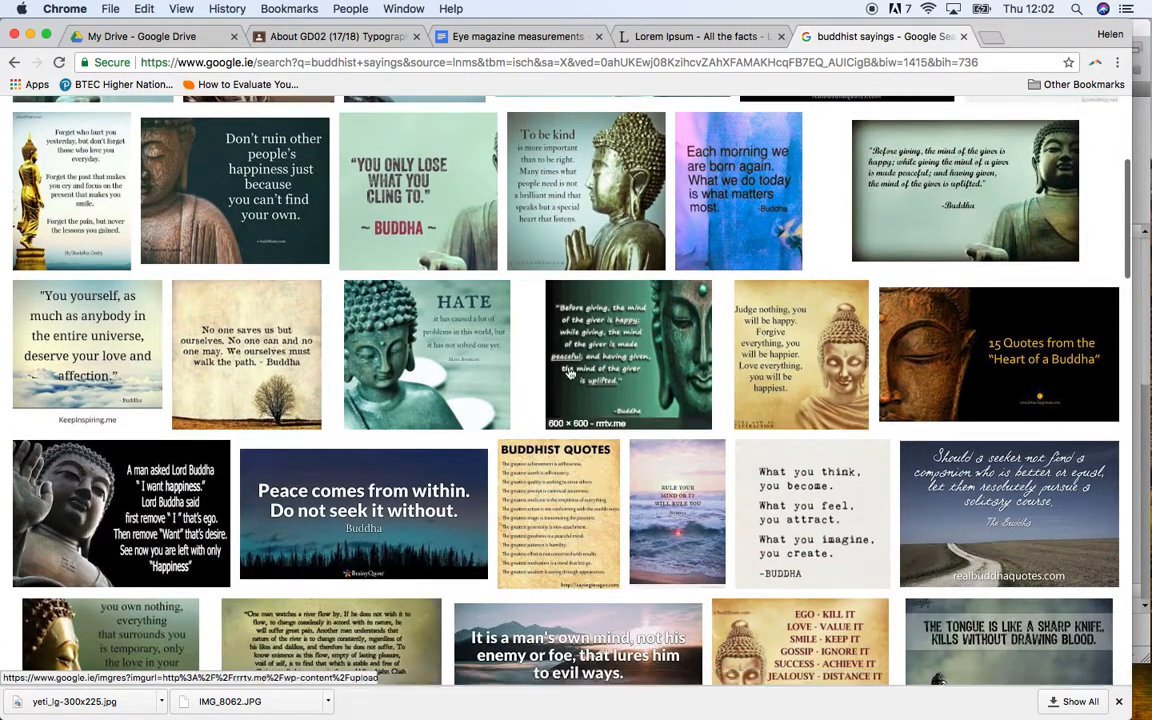
scroll(720, 414, "down", 4)
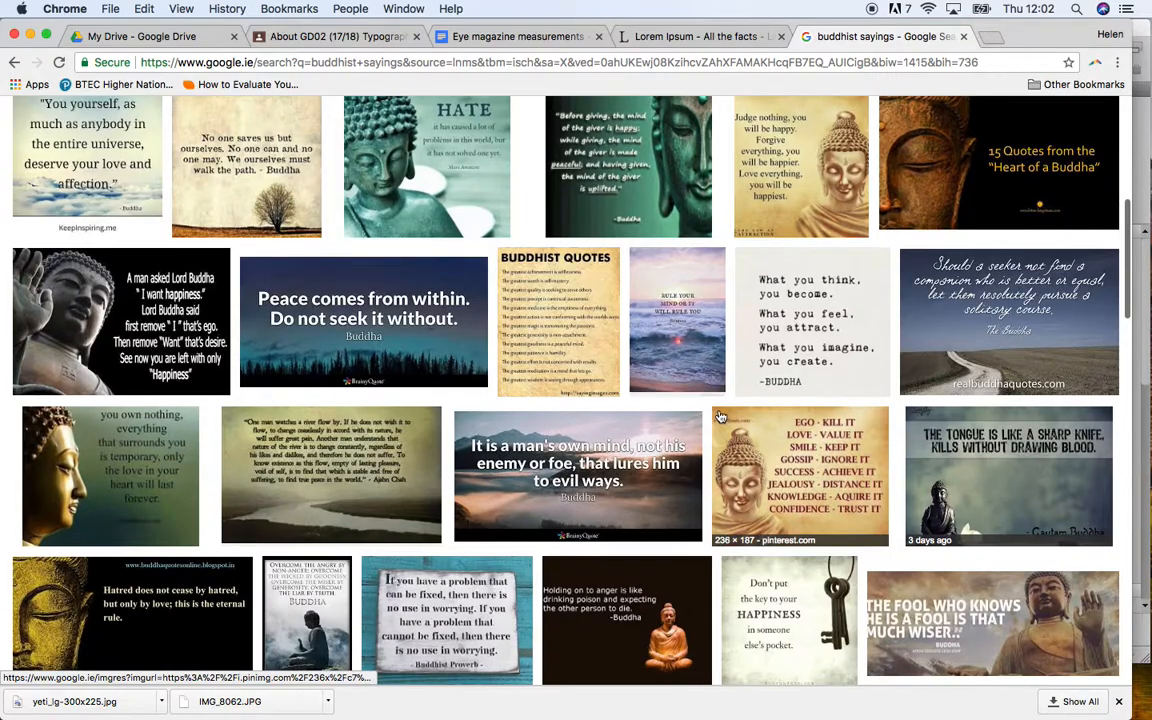
scroll(720, 416, "down", 6)
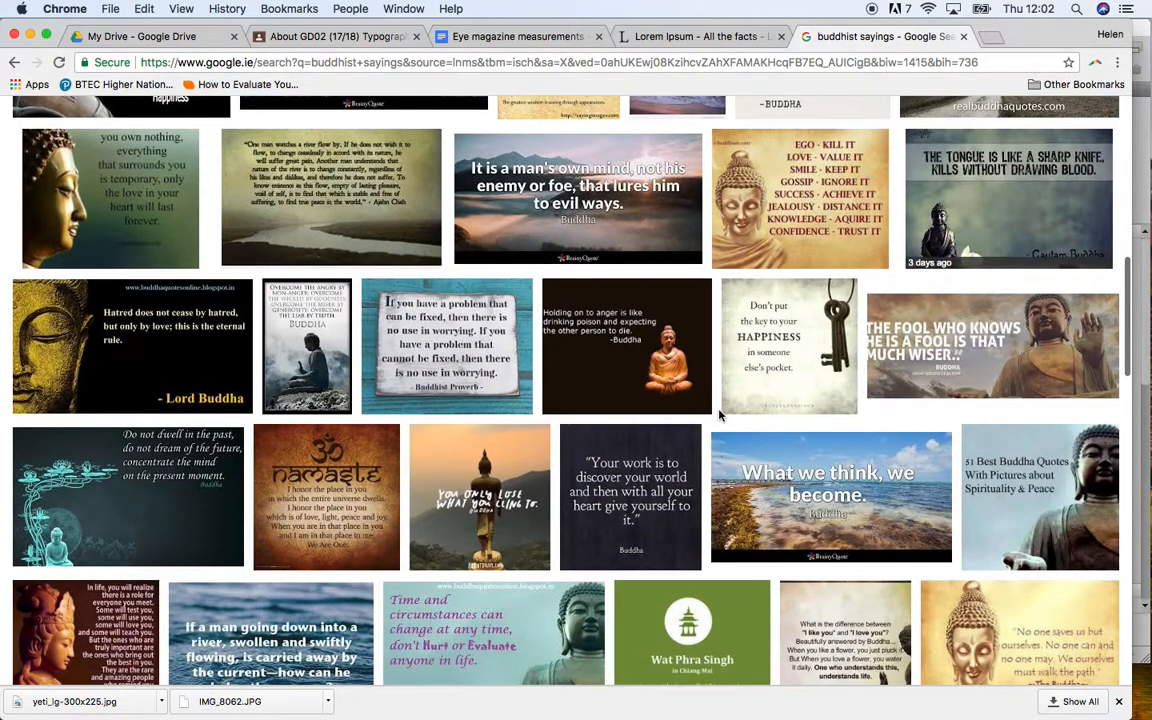
scroll(719, 414, "down", 3)
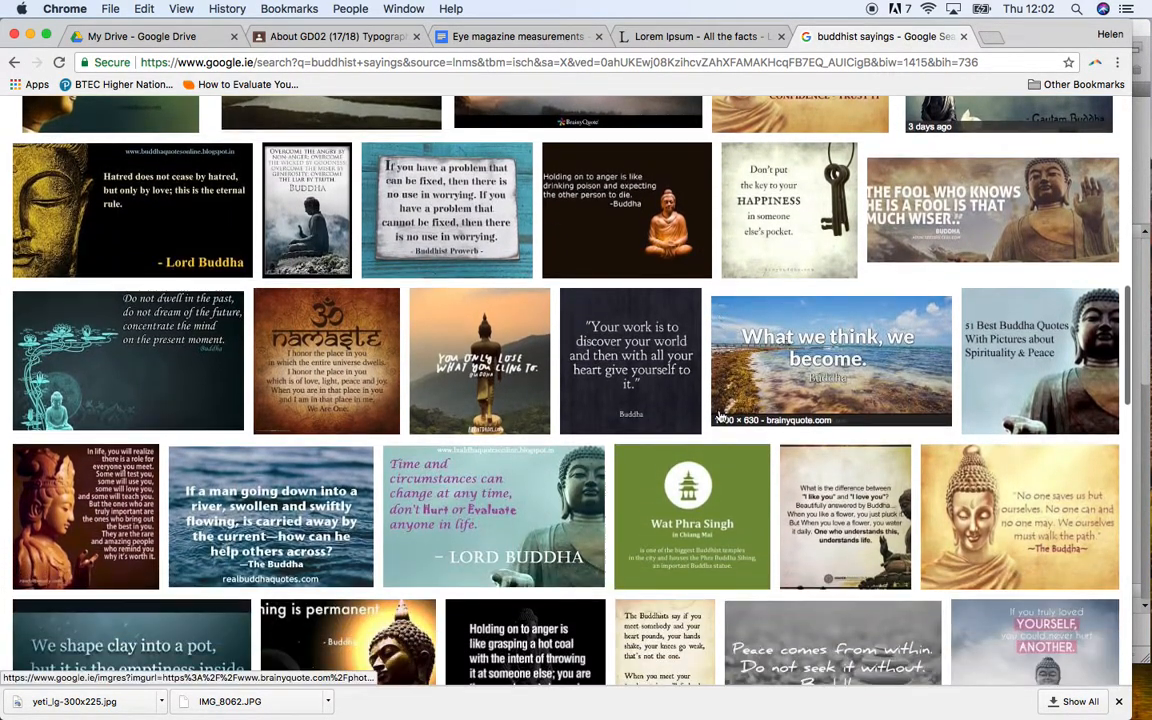
scroll(720, 414, "down", 7)
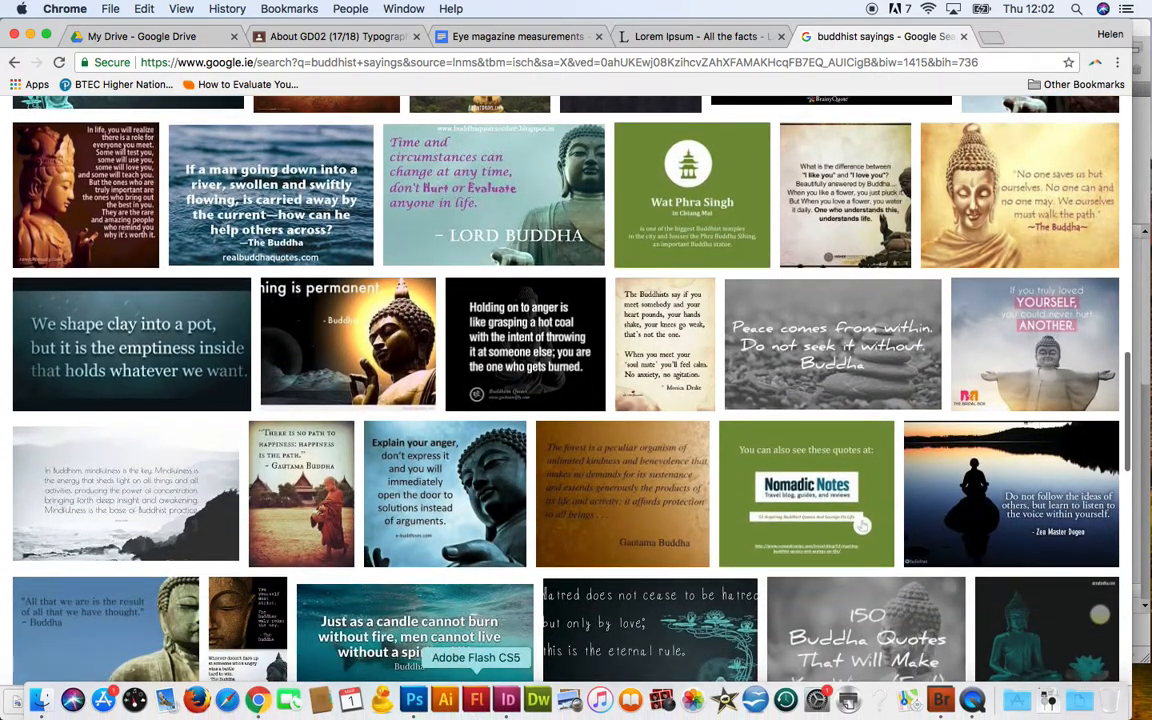
- Switch to InDesign and draw a text frame about 215 by 26 mm across the three columns above the body text
left_click(508, 700)
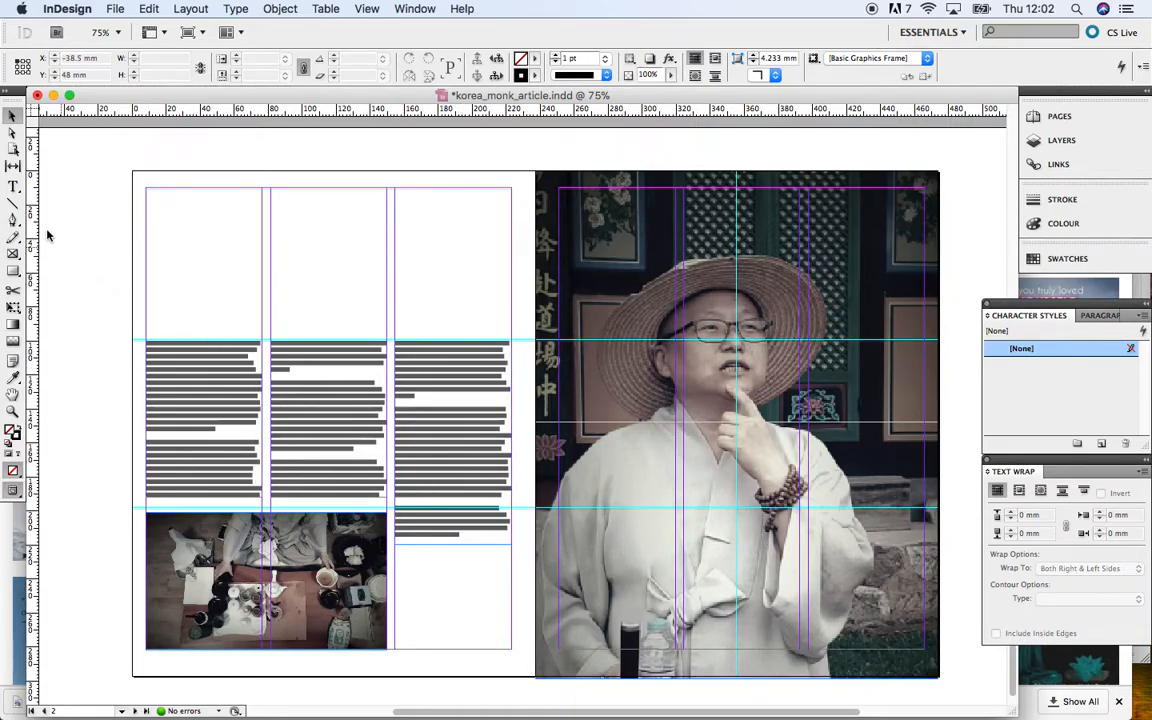
left_click(13, 187)
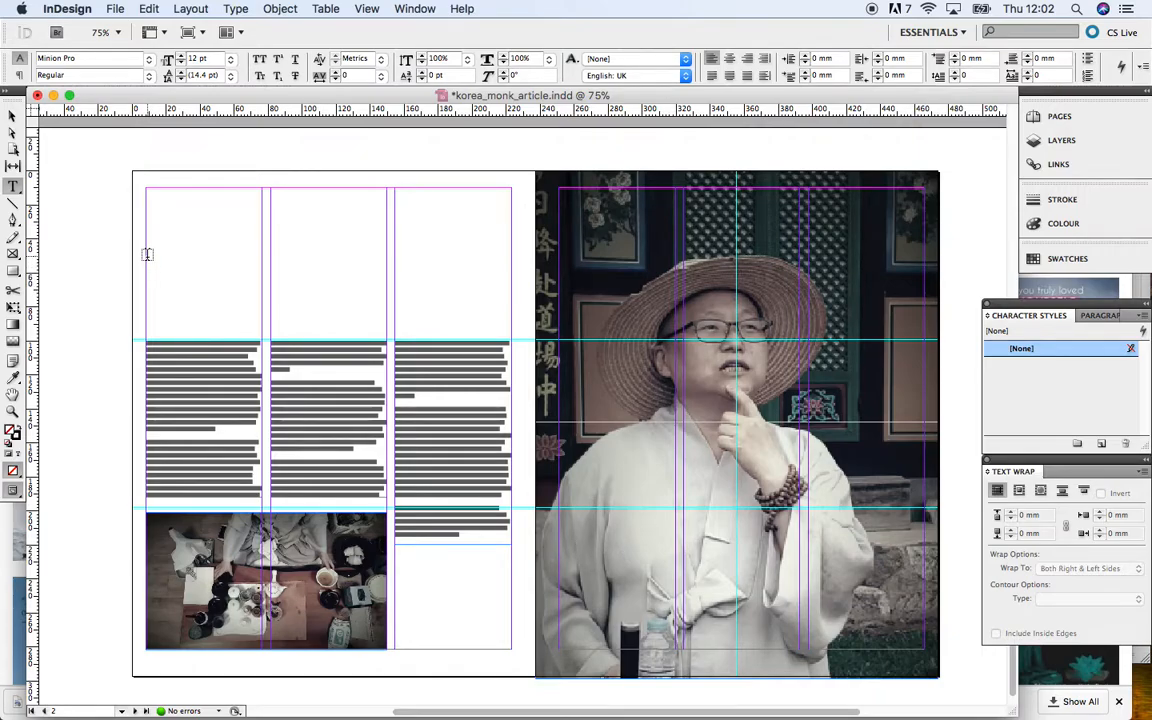
left_click_drag(147, 253, 511, 294)
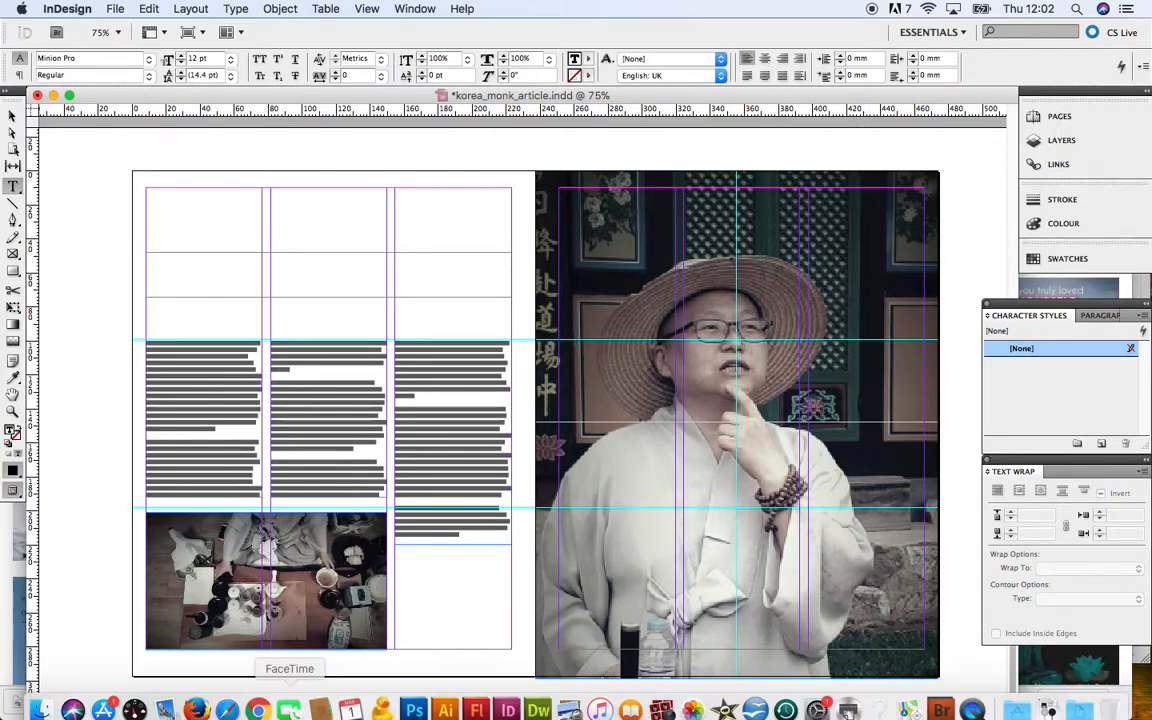
- Look up the quote in Chrome's image results, then enter "WHAT WE THINK WE BECOME" in the new InDesign text frame
left_click(256, 703)
scroll(822, 320, "up", 5)
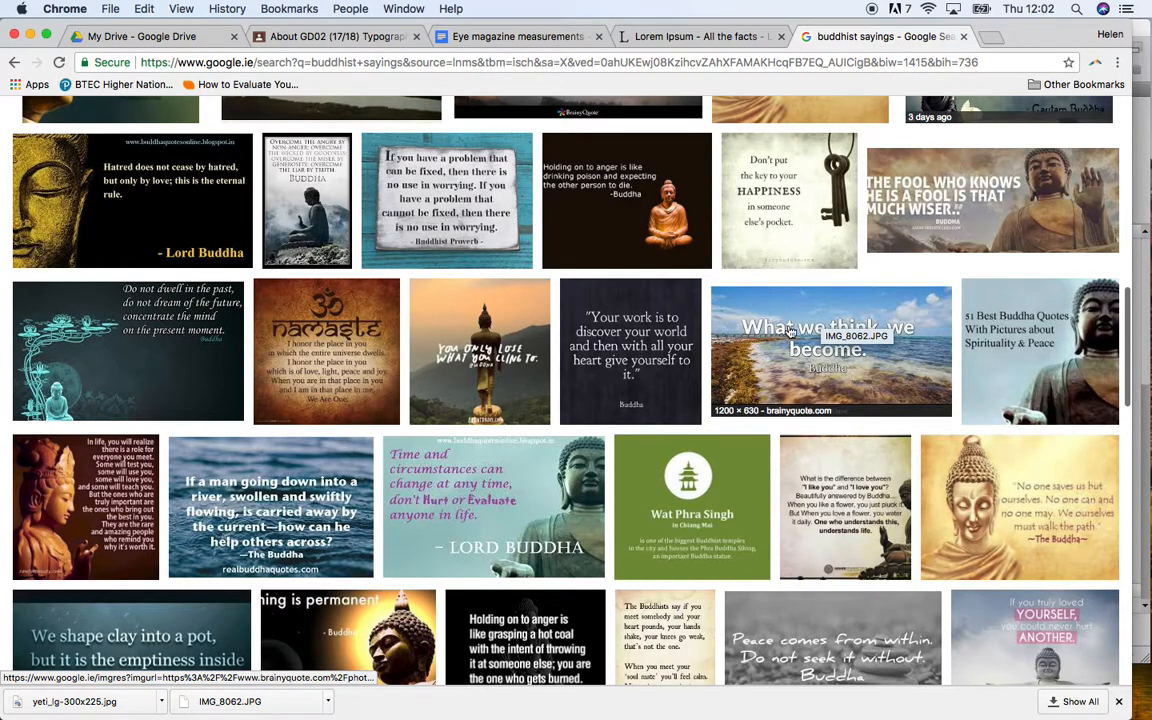
mouse_move(727, 706)
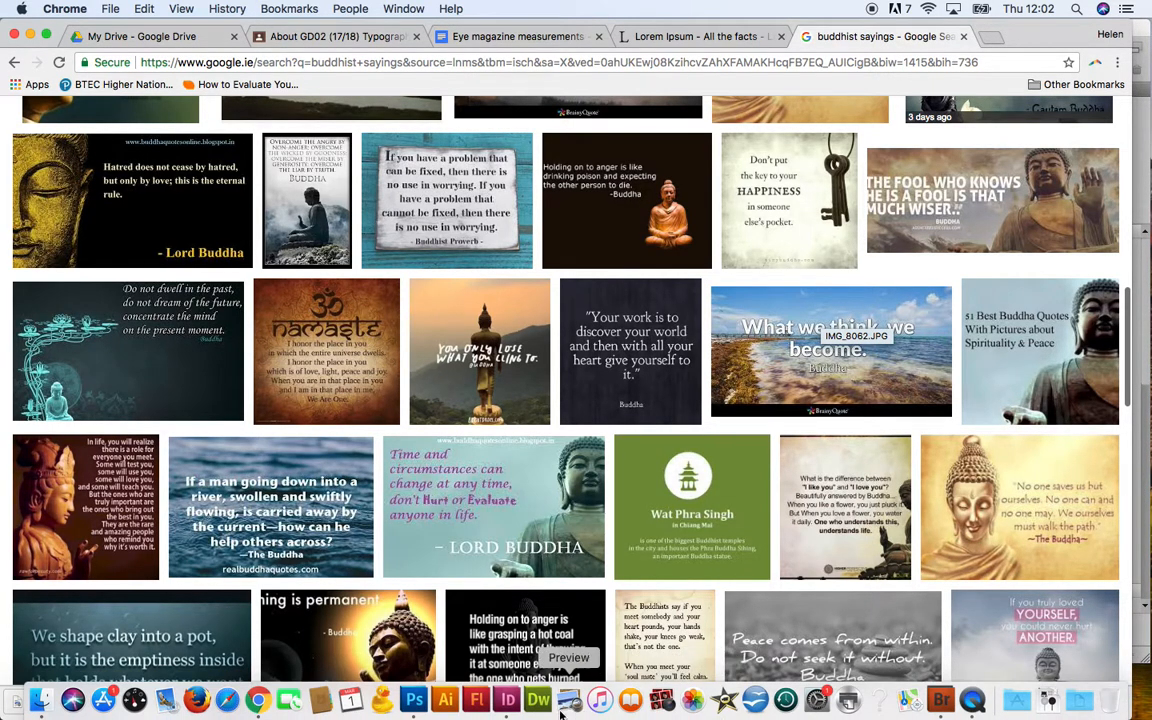
left_click(508, 702)
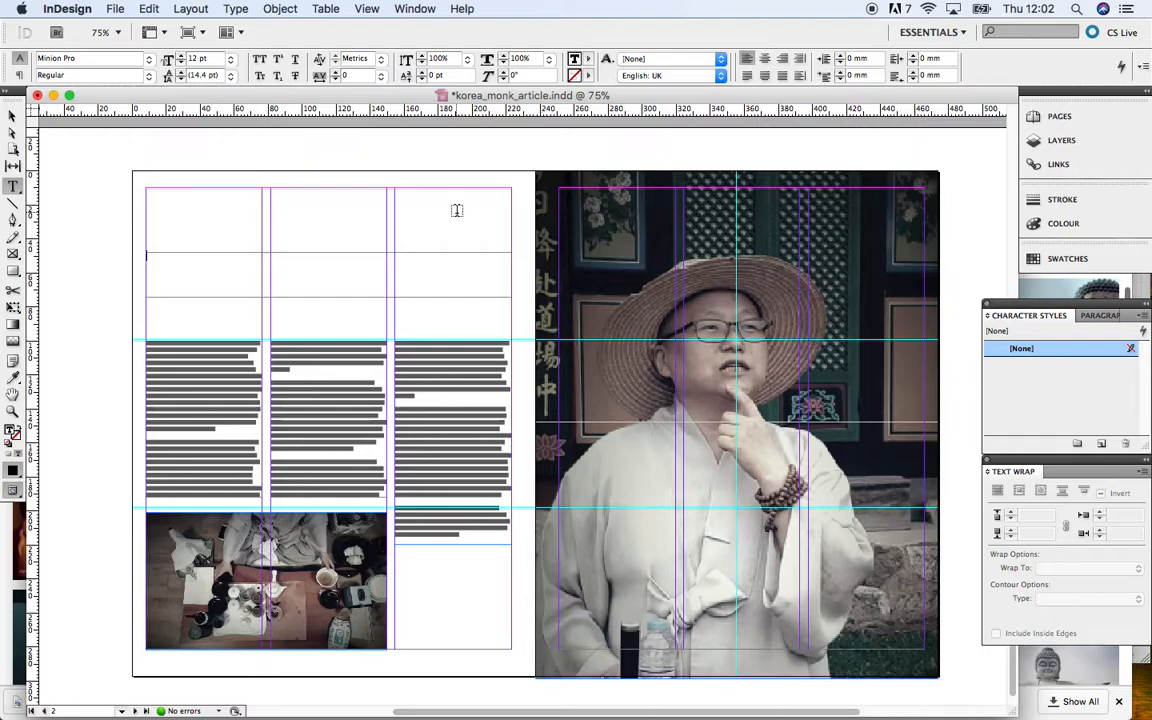
left_click(369, 257)
type("WHAT WE THINK WE BECOME")
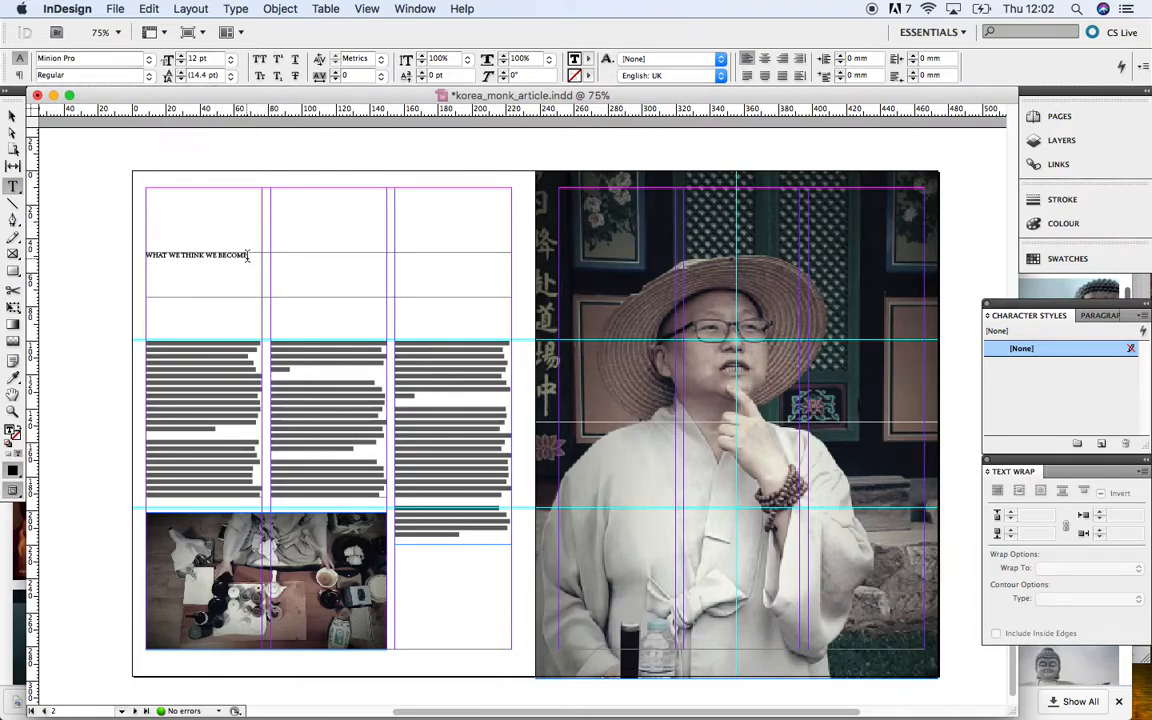
- Set the headline's font to Ostrich Condensed Light
left_click_drag(154, 267, 138, 251)
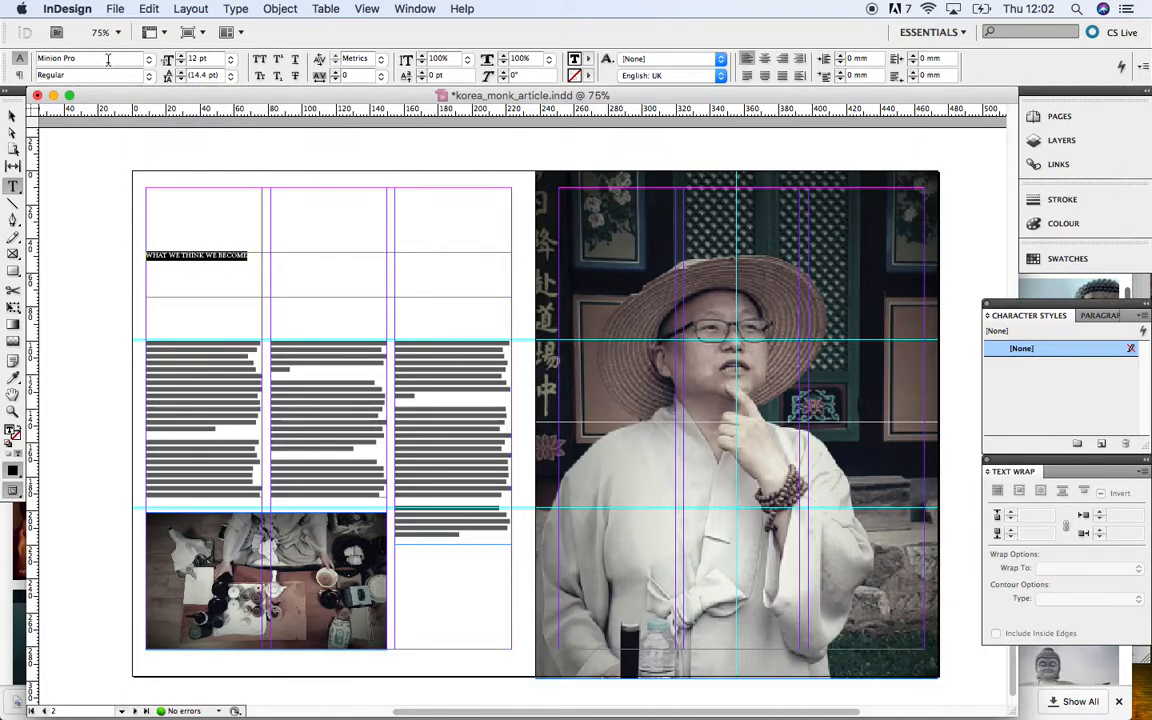
left_click(148, 60)
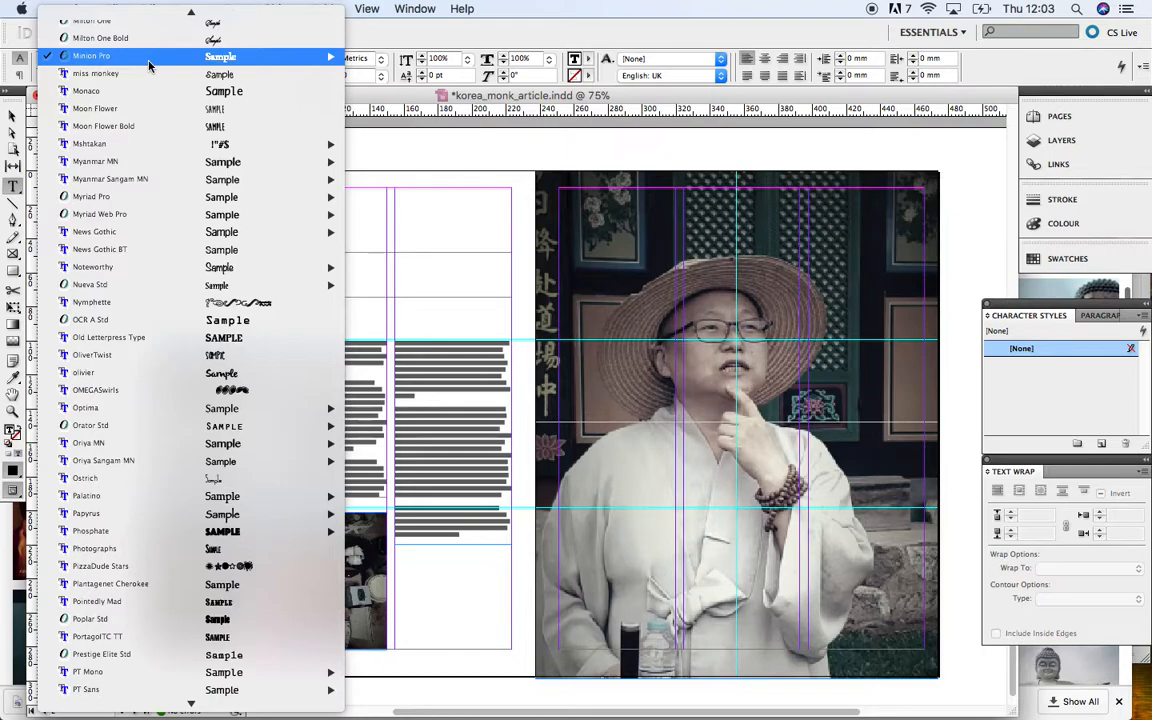
key("n")
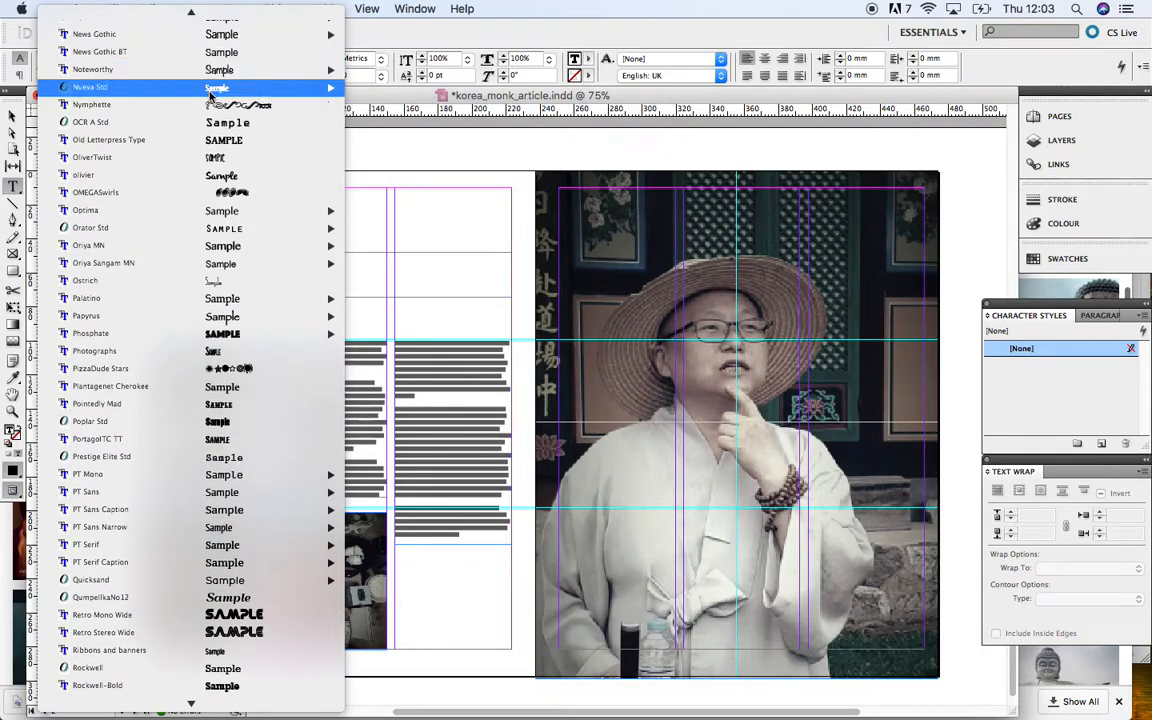
left_click(230, 280)
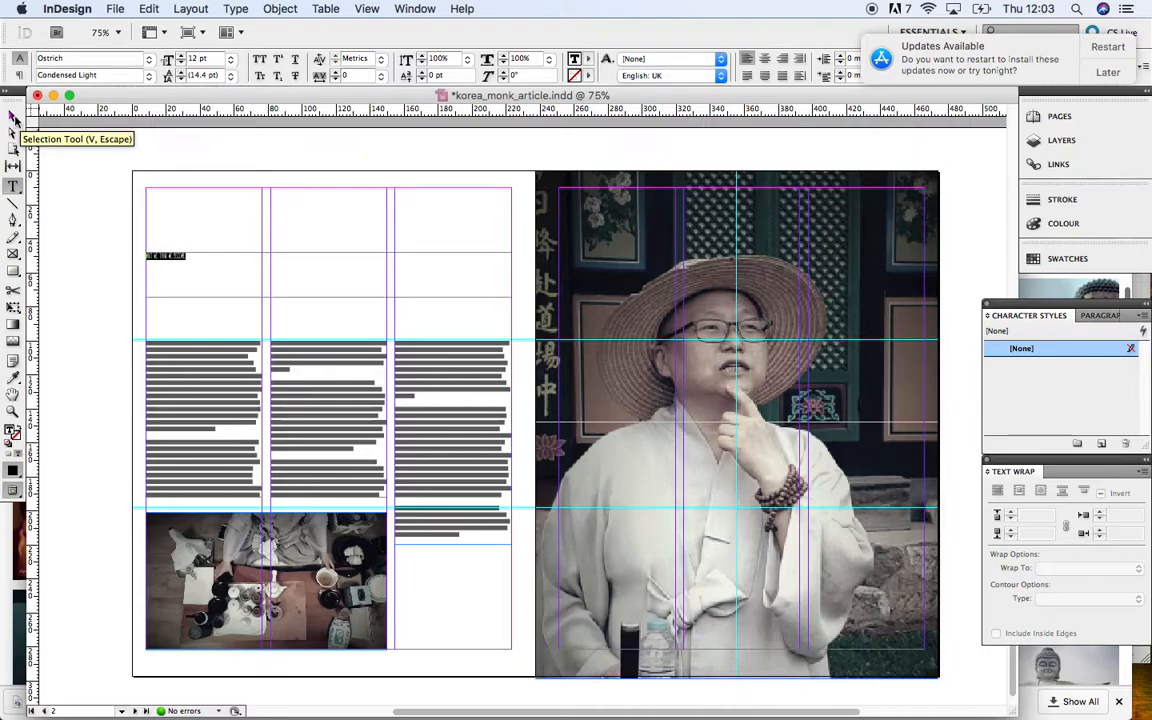
- Examine the headline's lettering up close and in relation to the body columns
left_click(13, 117)
key("super+equal")
key("super+equal")
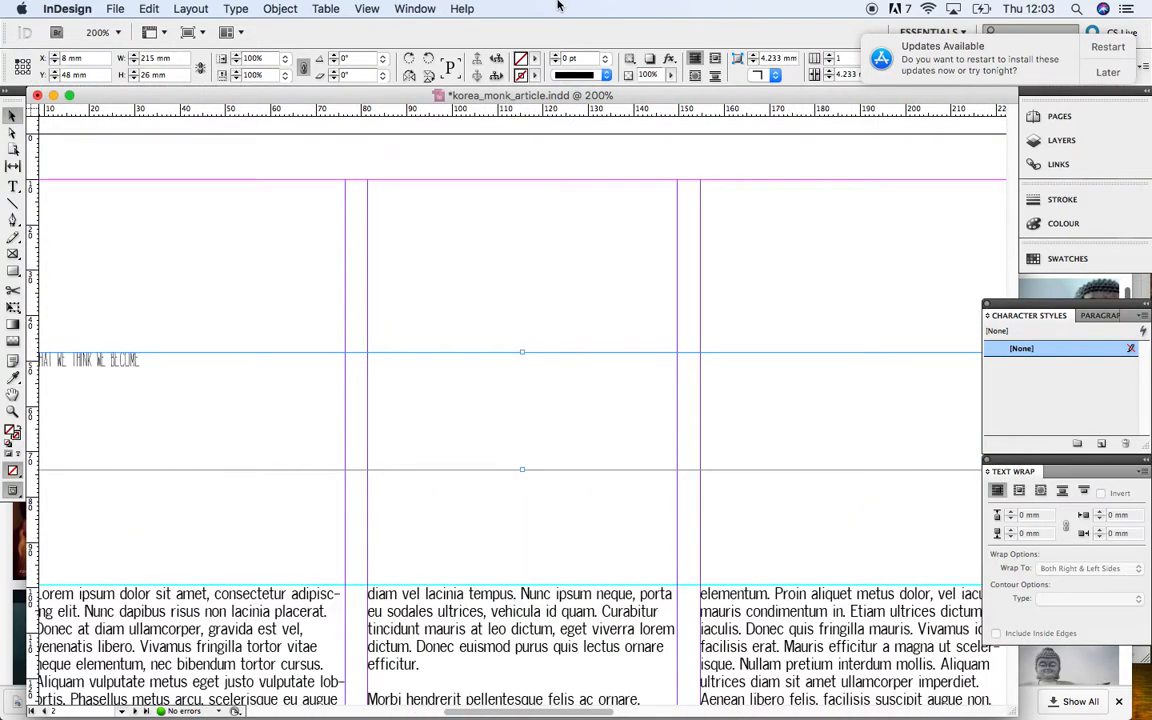
key("super+equal")
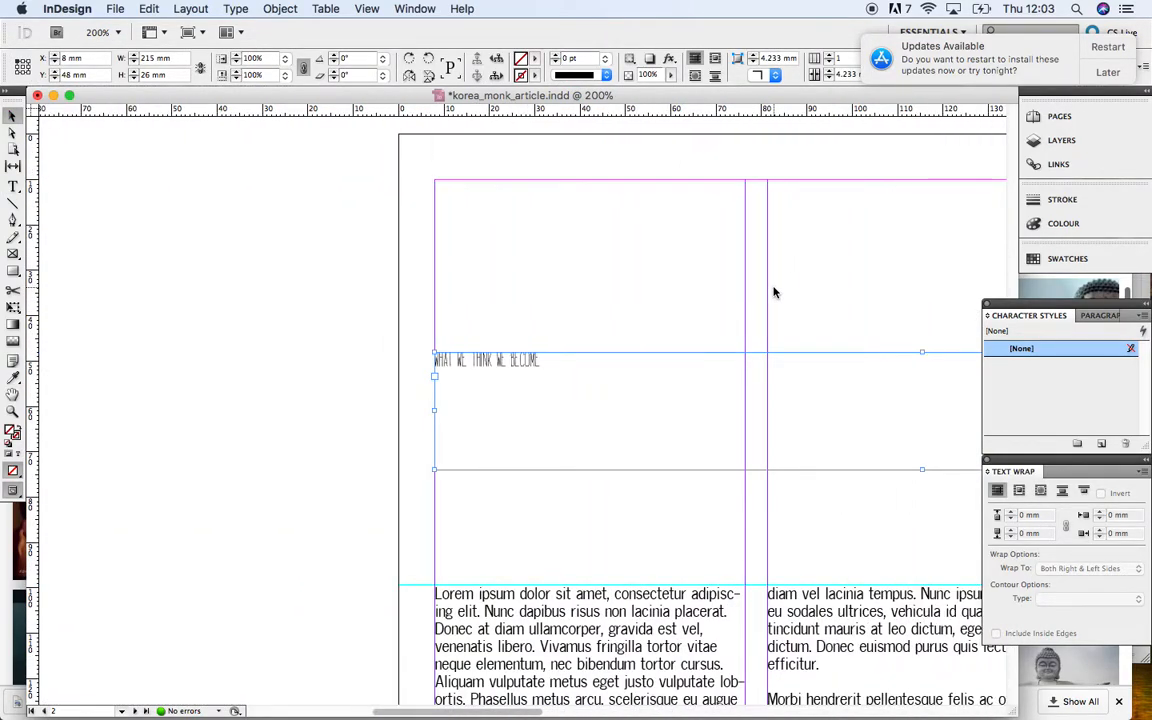
key("super+equal")
scroll(480, 410, "left", 10)
scroll(480, 410, "right", 2)
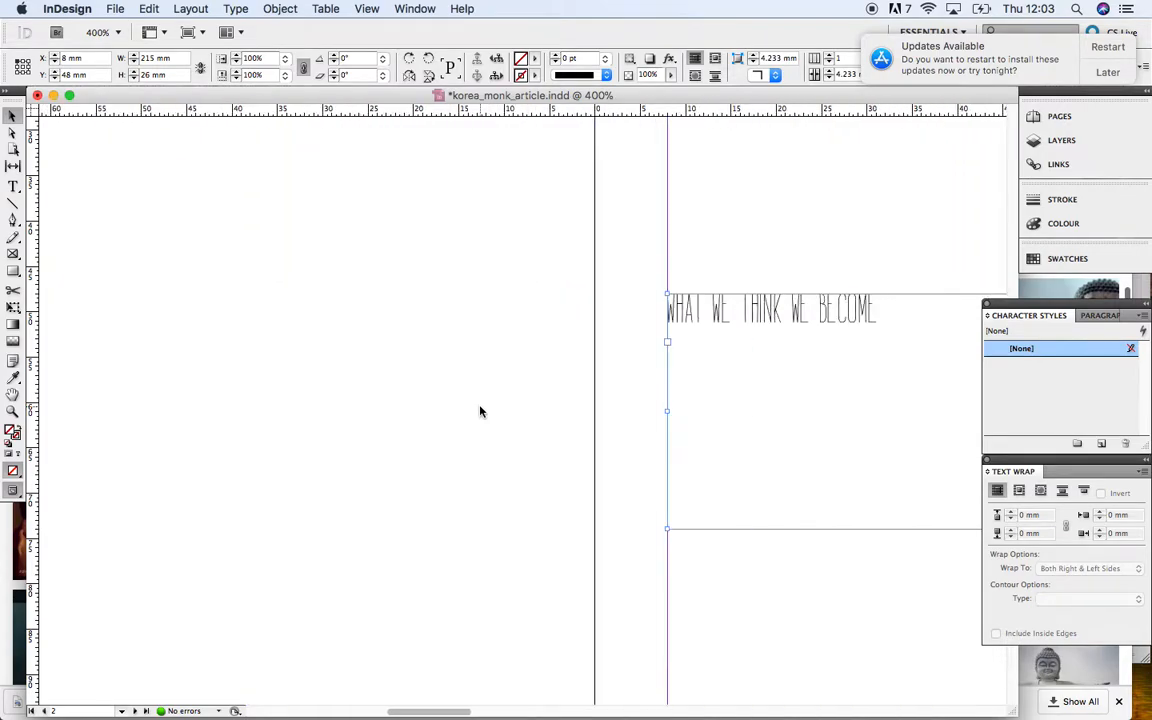
scroll(480, 411, "right", 3)
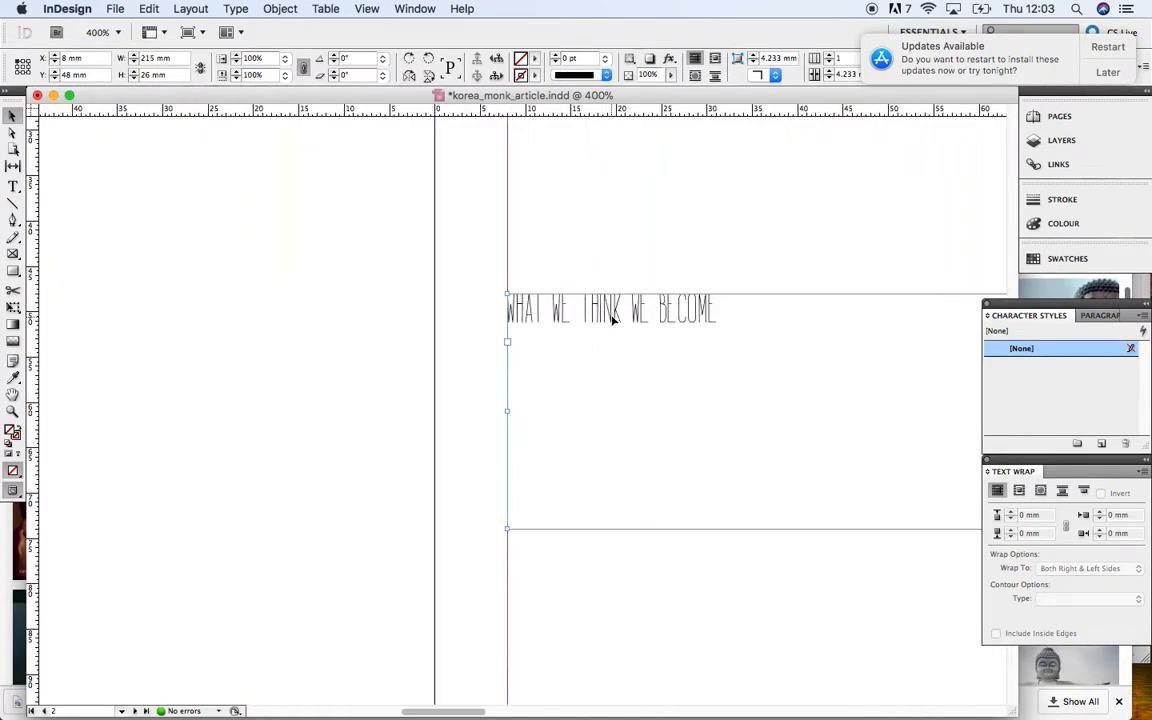
key("super+minus")
key("super+minus")
key("super+minus")
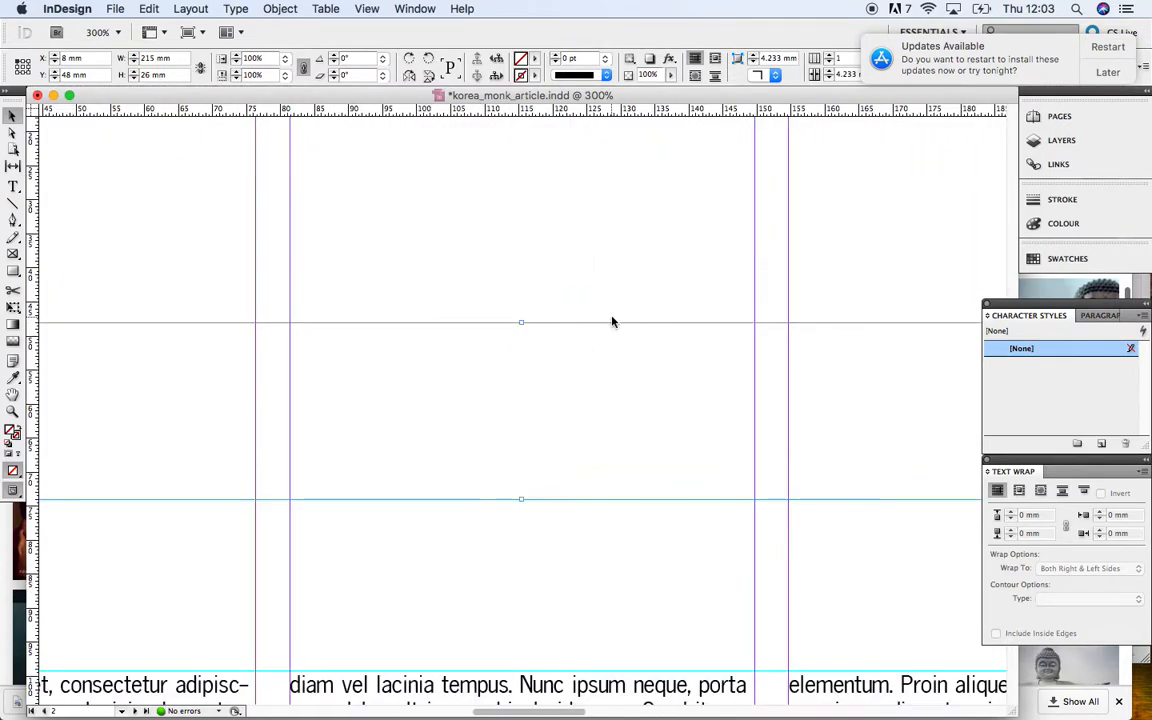
key("super+minus")
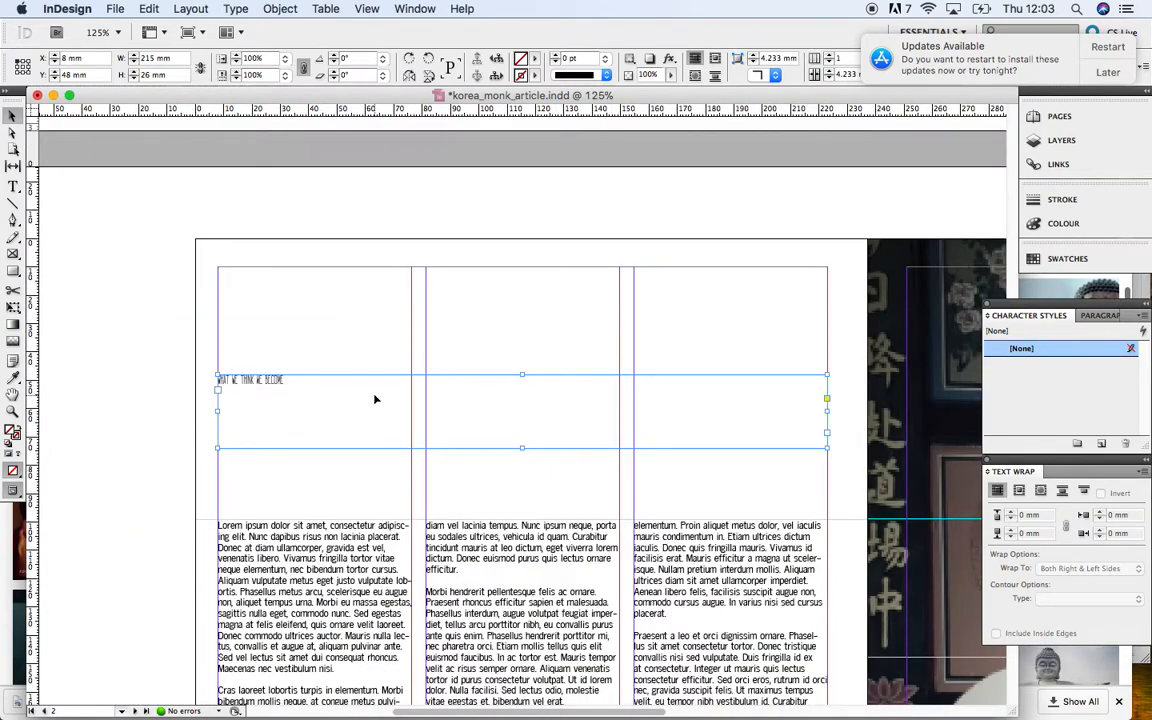
- Enlarge the headline text to 60 pt and deselect it
left_click(13, 186)
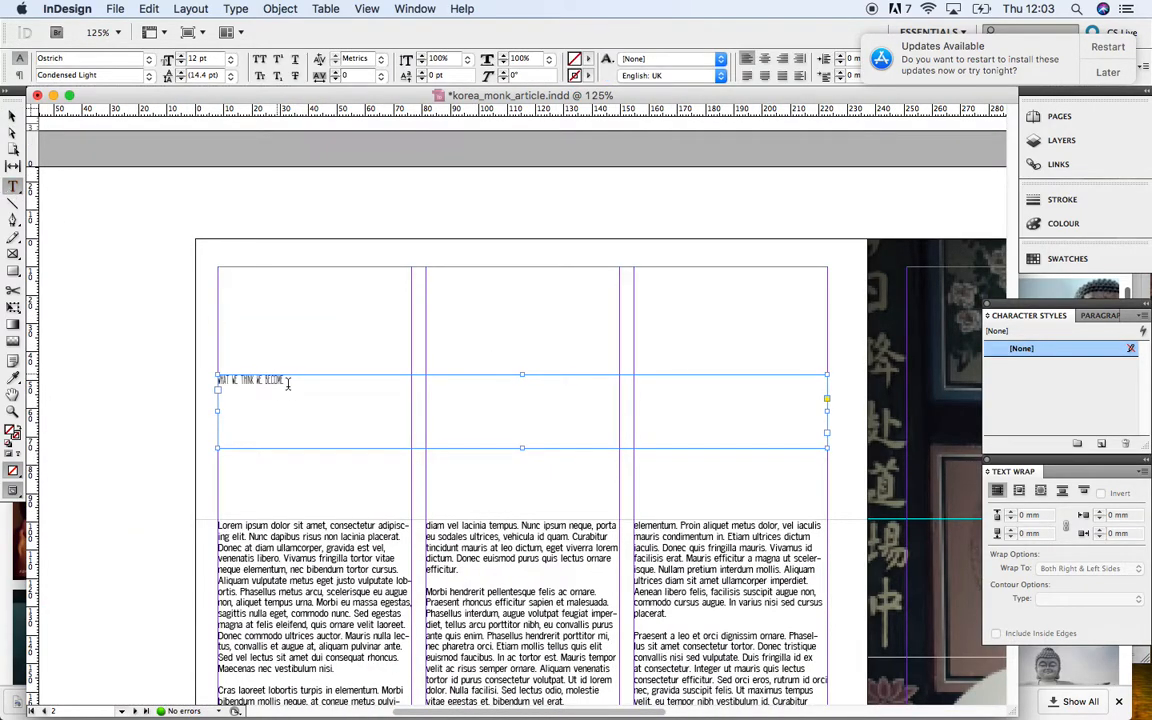
left_click_drag(283, 378, 217, 380)
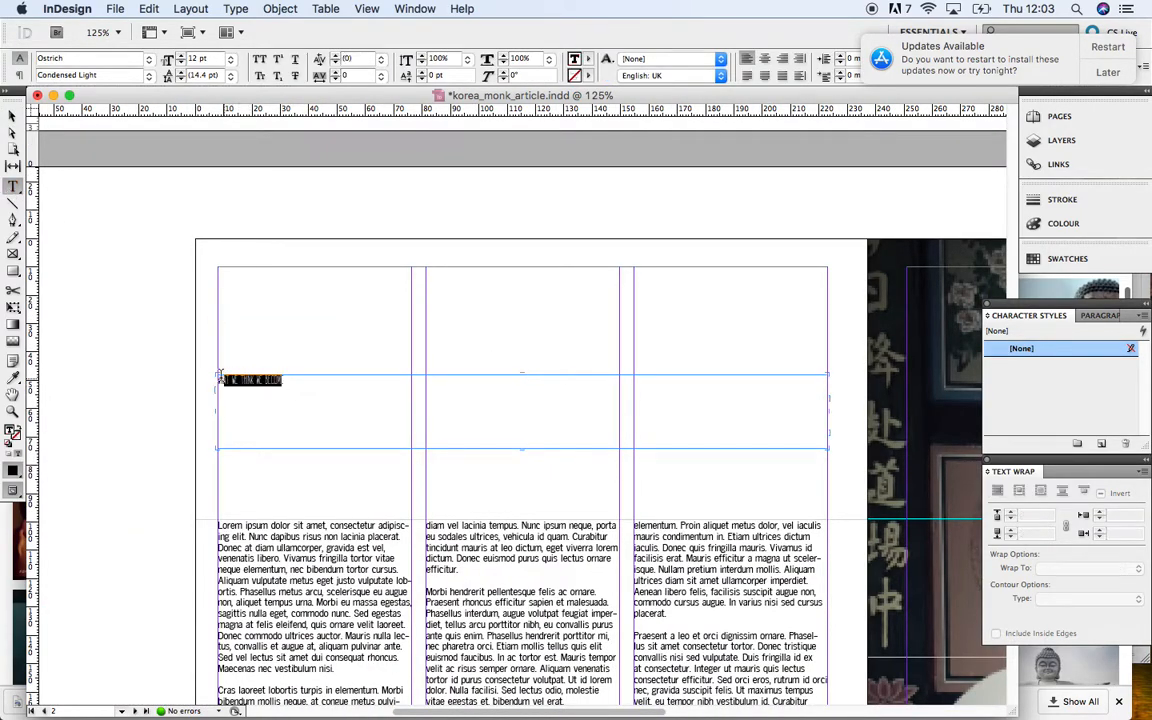
left_click(230, 62)
left_click(216, 194)
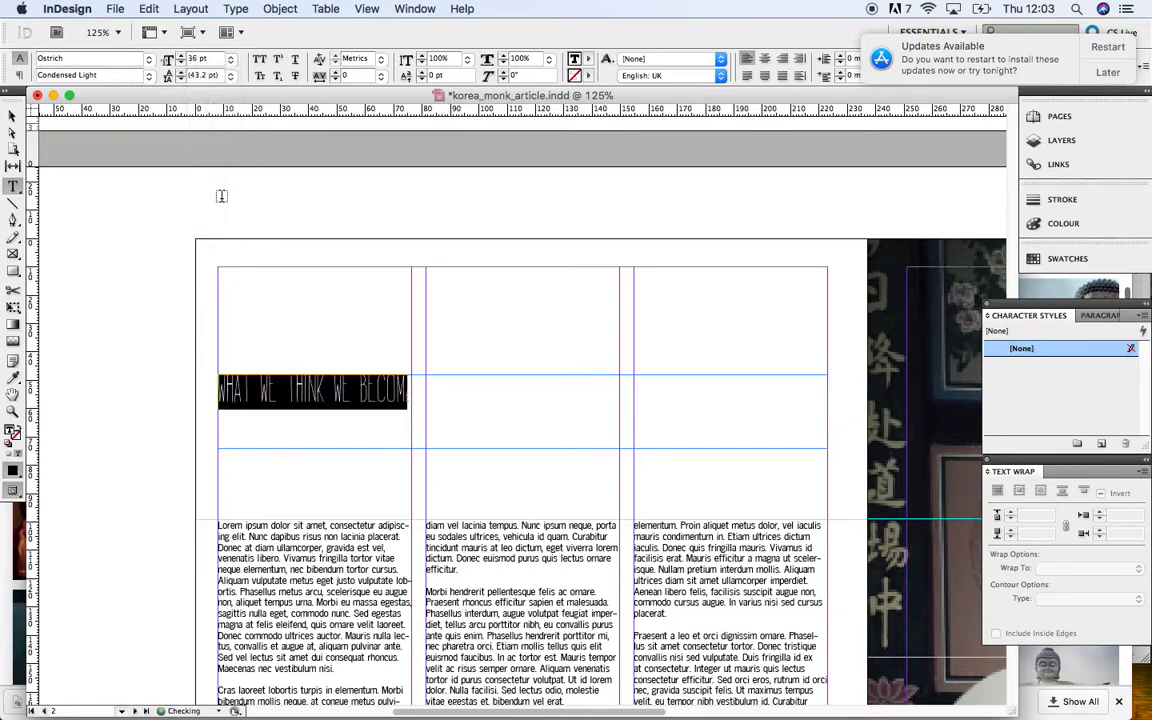
left_click(230, 59)
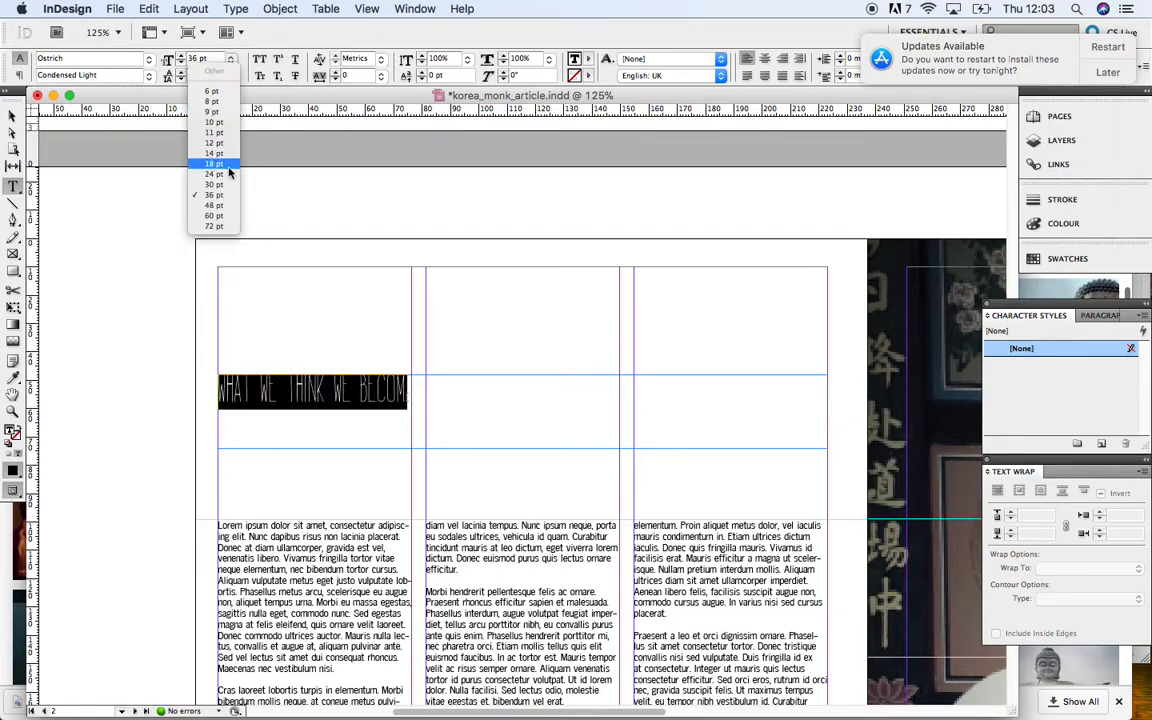
left_click(216, 215)
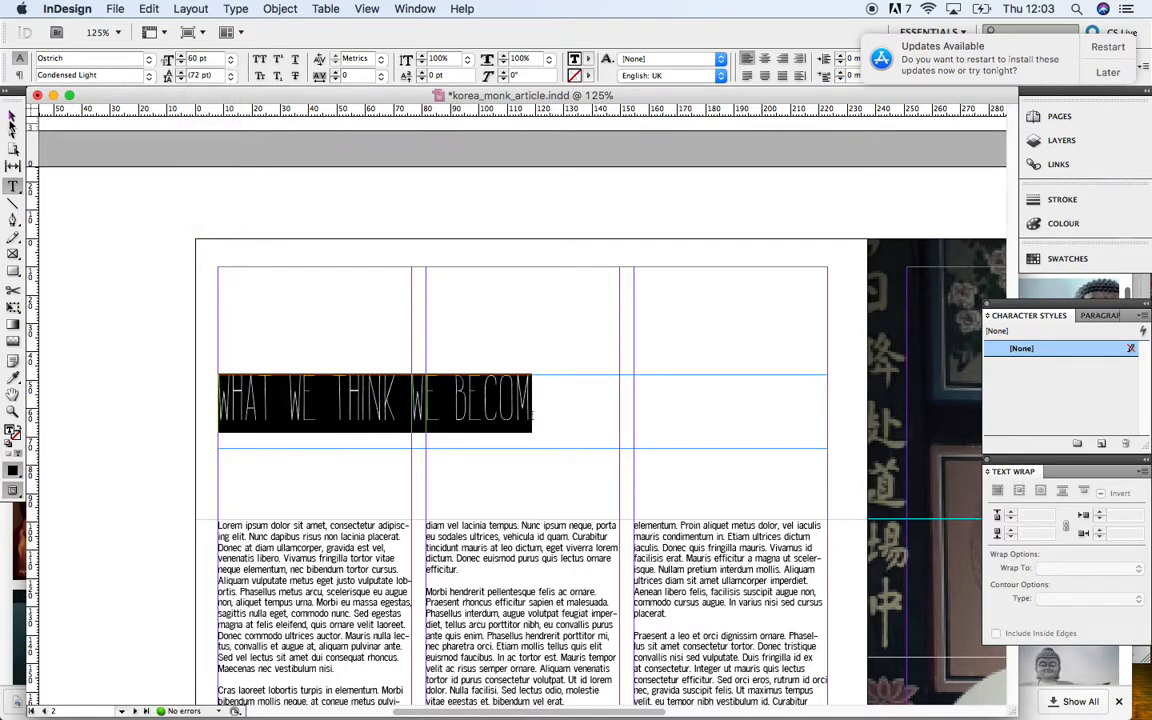
left_click(12, 116)
left_click(140, 284)
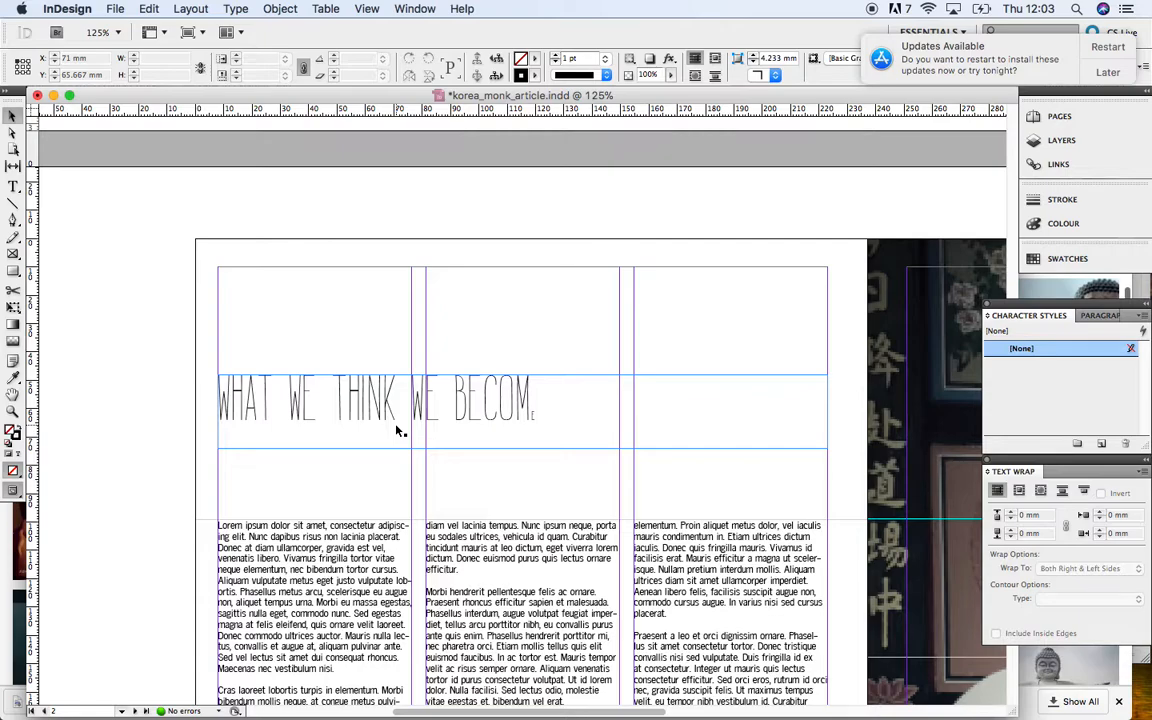
- Change the font of the whole headline to Adventure Regular
left_click(12, 187)
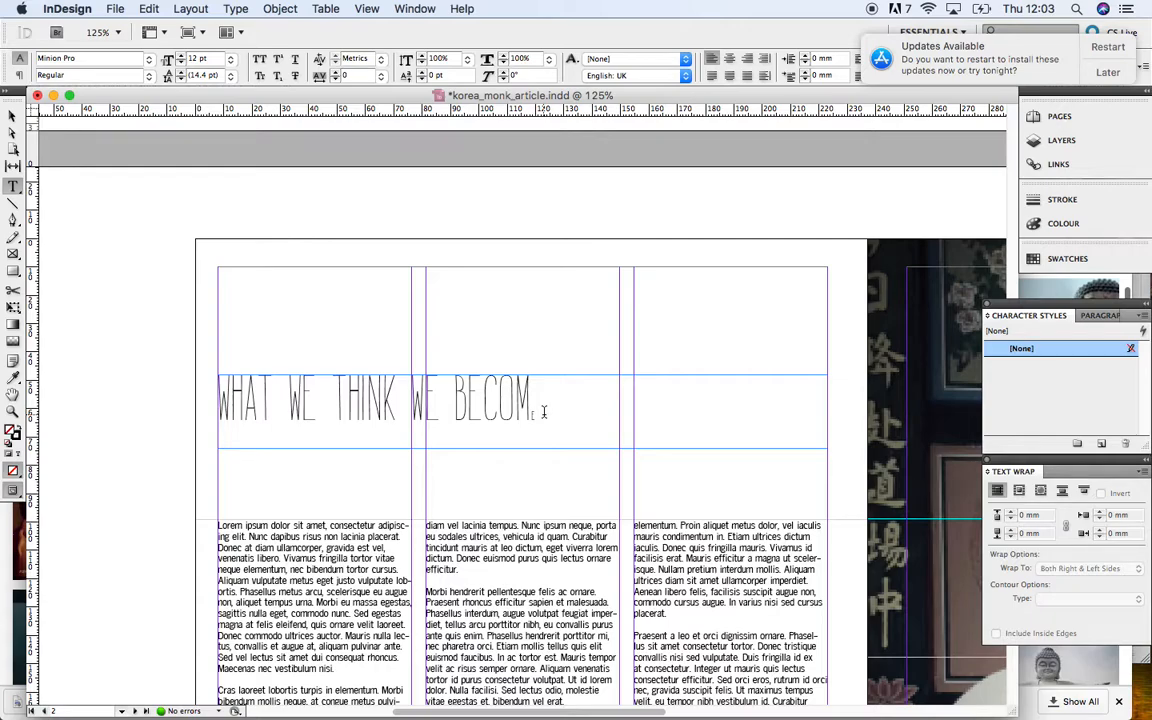
left_click_drag(543, 412, 230, 357)
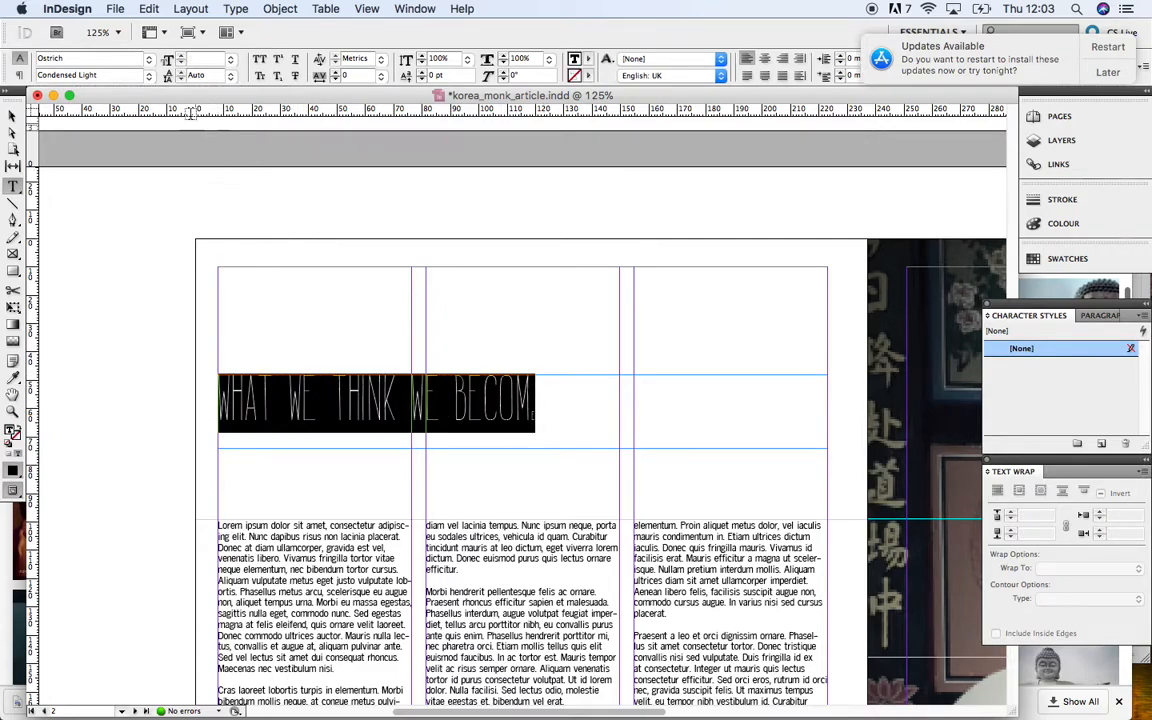
left_click(149, 59)
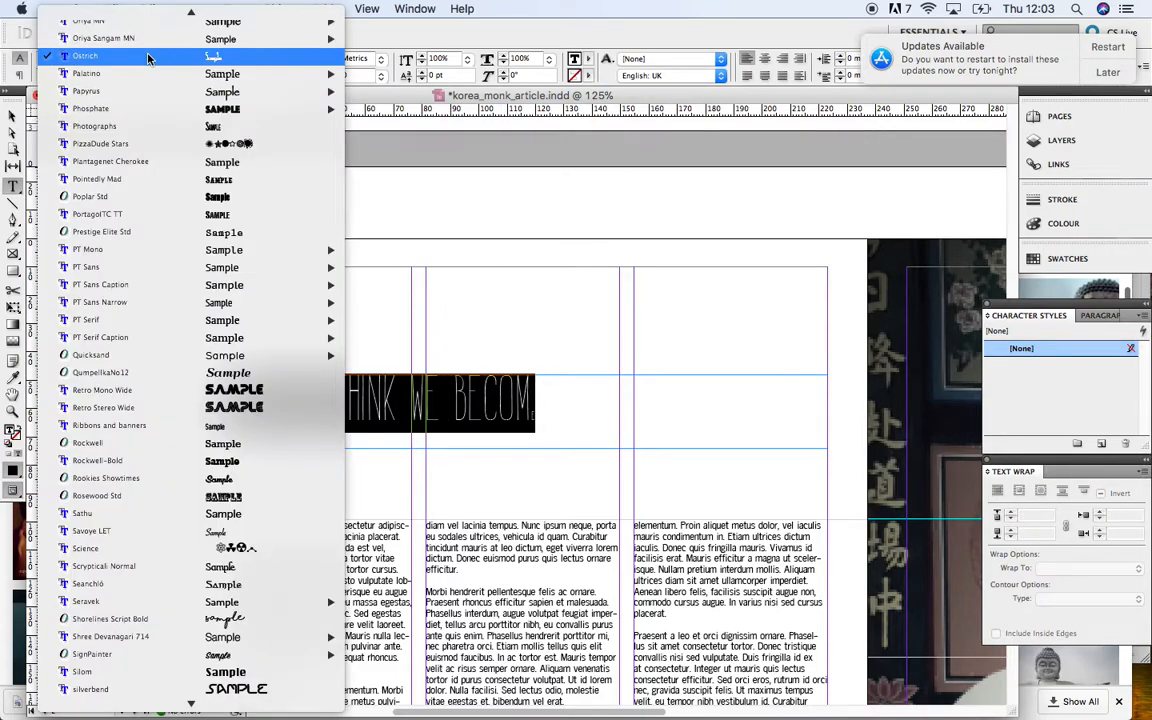
scroll(120, 110, "down", 10)
scroll(125, 114, "down", 10)
scroll(125, 112, "up", 20)
scroll(125, 112, "up", 20)
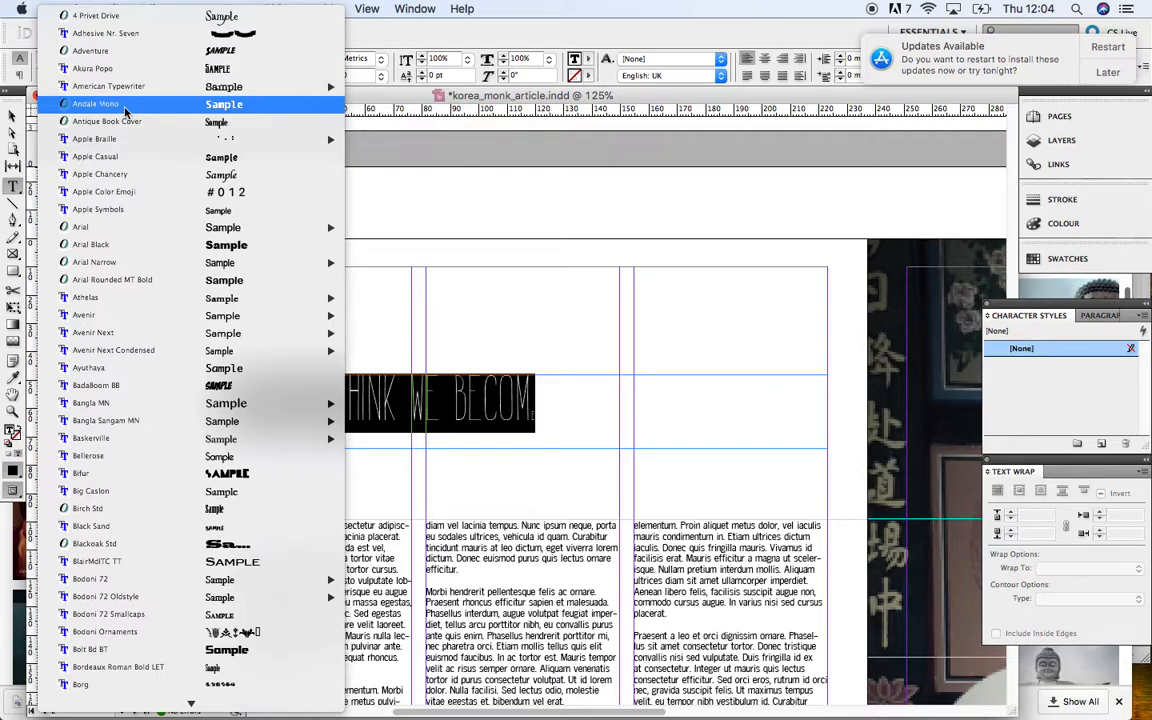
left_click(165, 52)
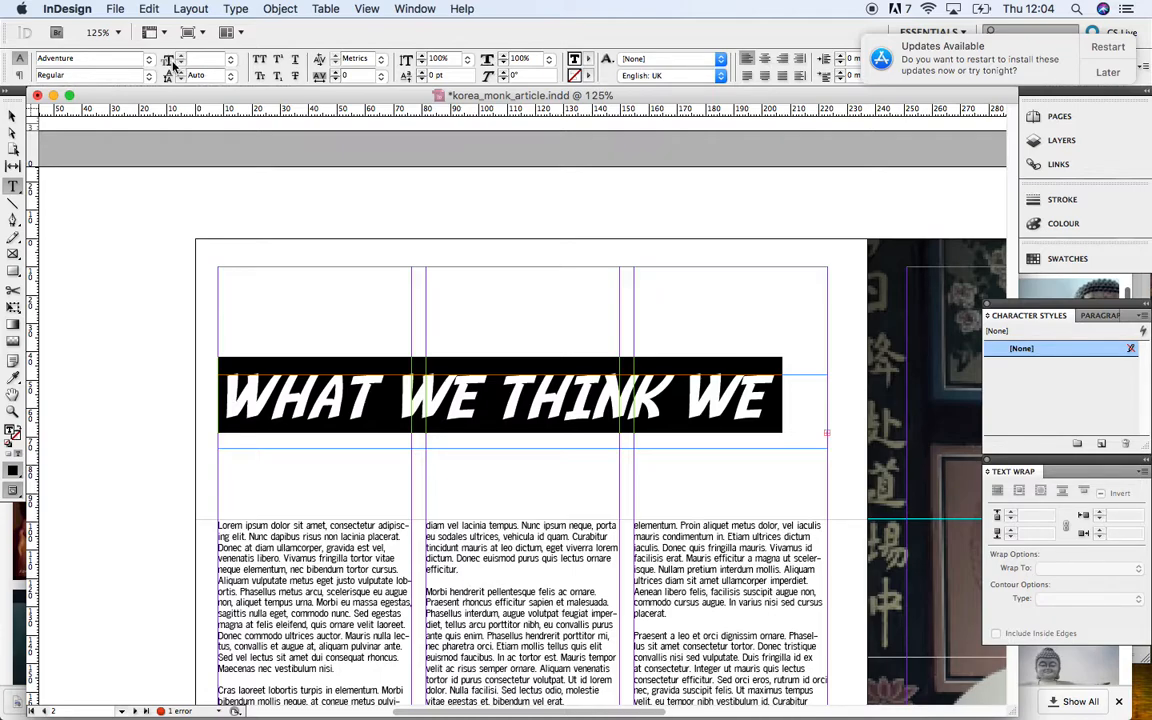
- Change the font of the whole headline to Brandon Grotesque Regular
left_click(148, 60)
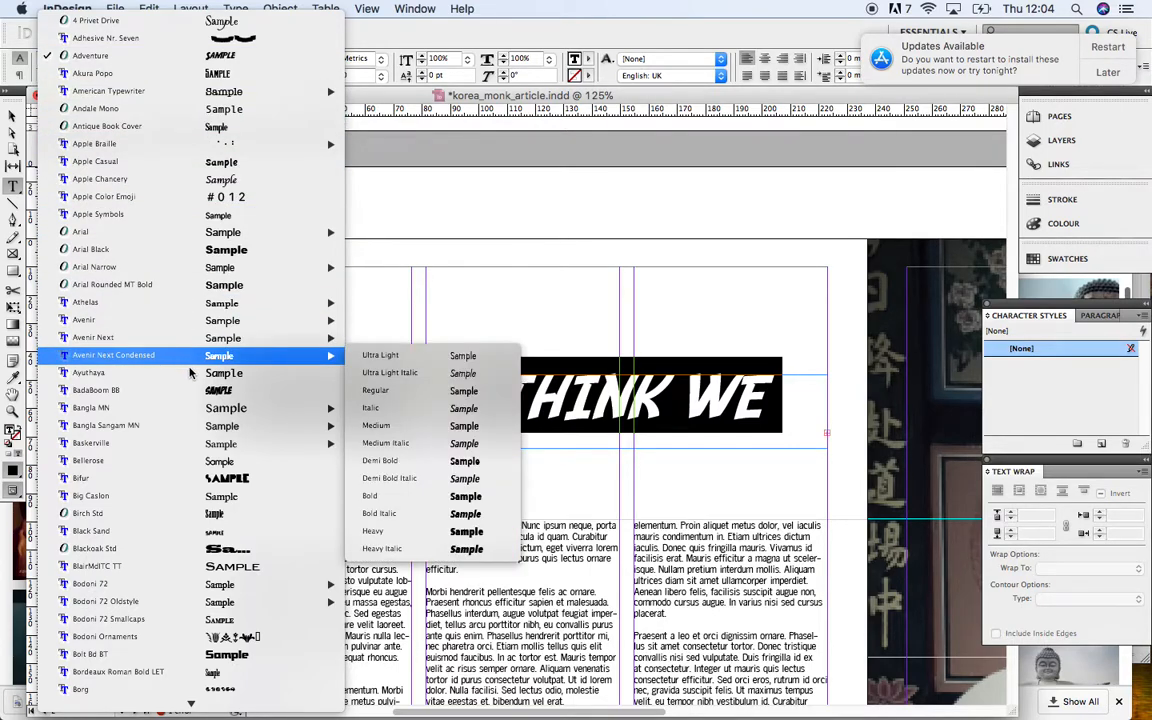
mouse_move(190, 410)
scroll(190, 410, "down", 7)
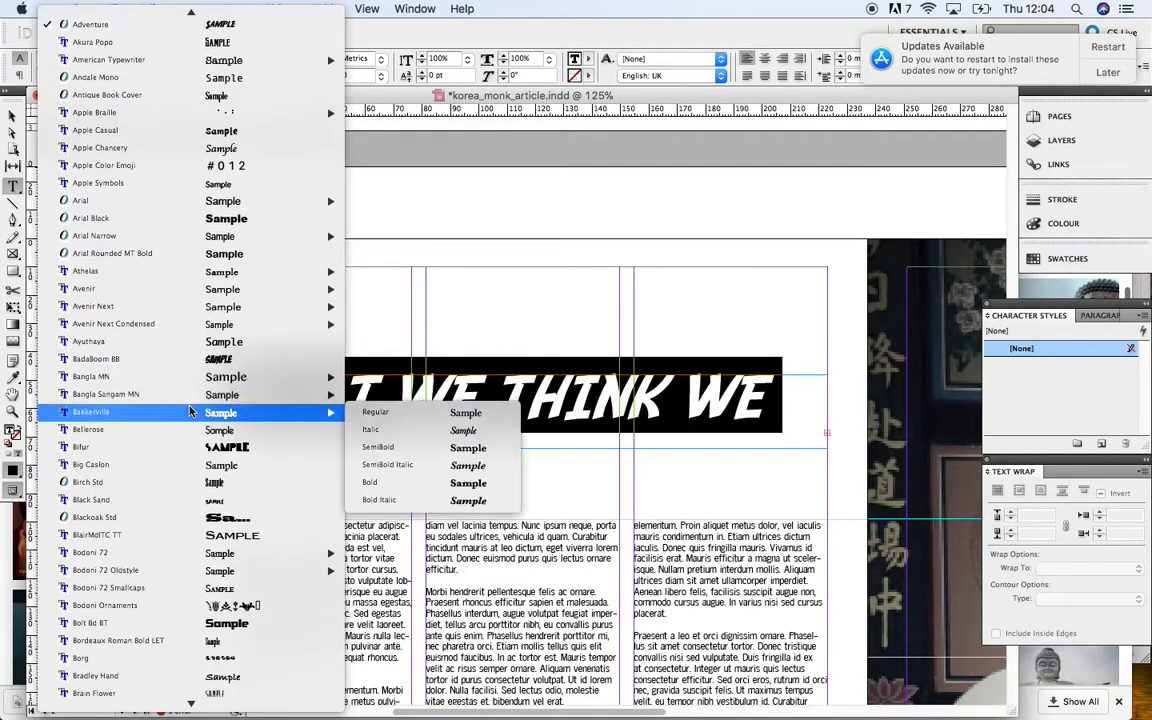
scroll(190, 410, "down", 2)
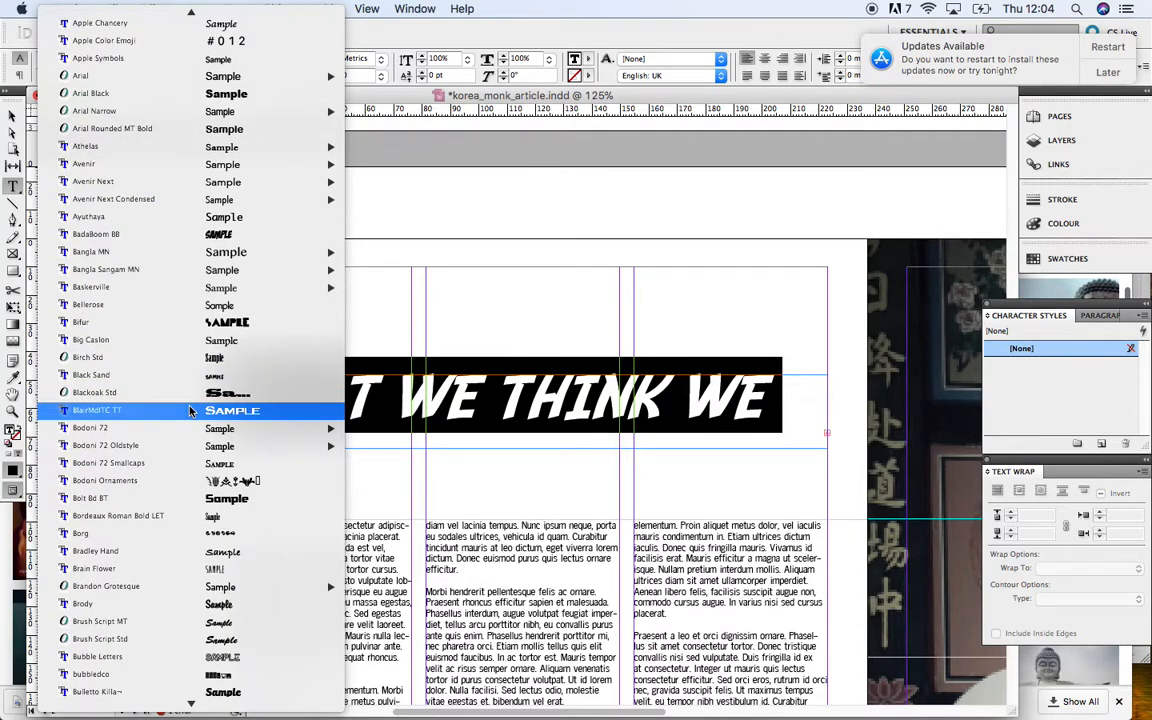
scroll(190, 410, "down", 8)
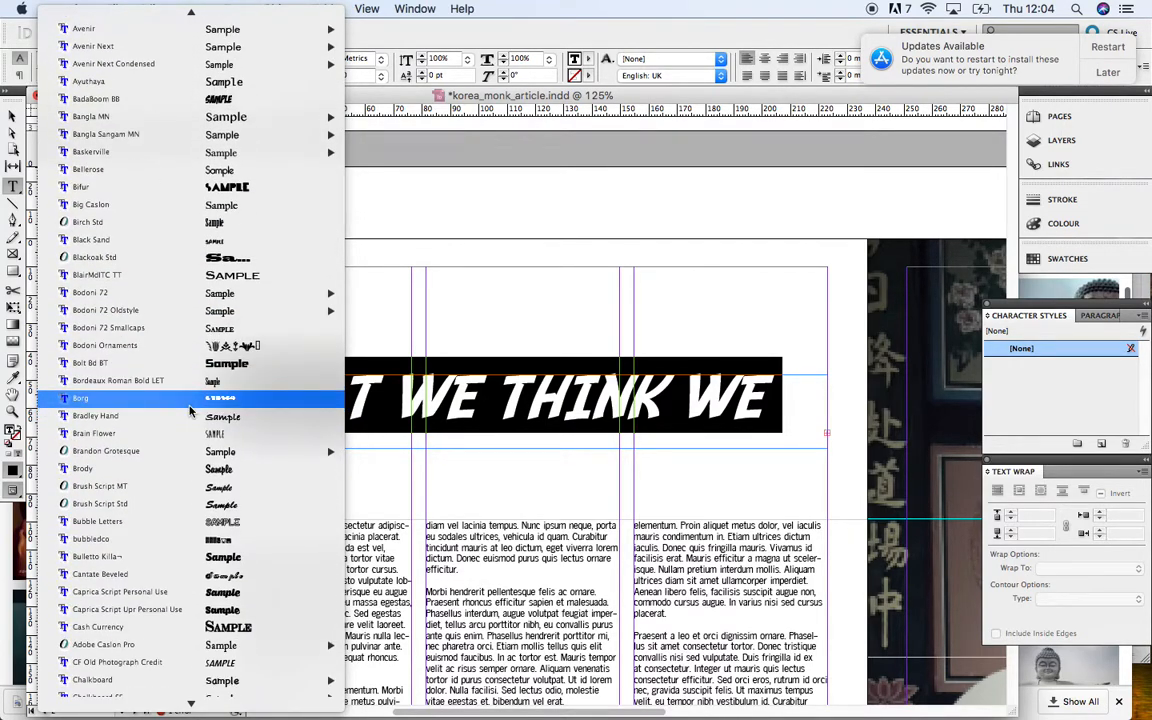
mouse_move(175, 455)
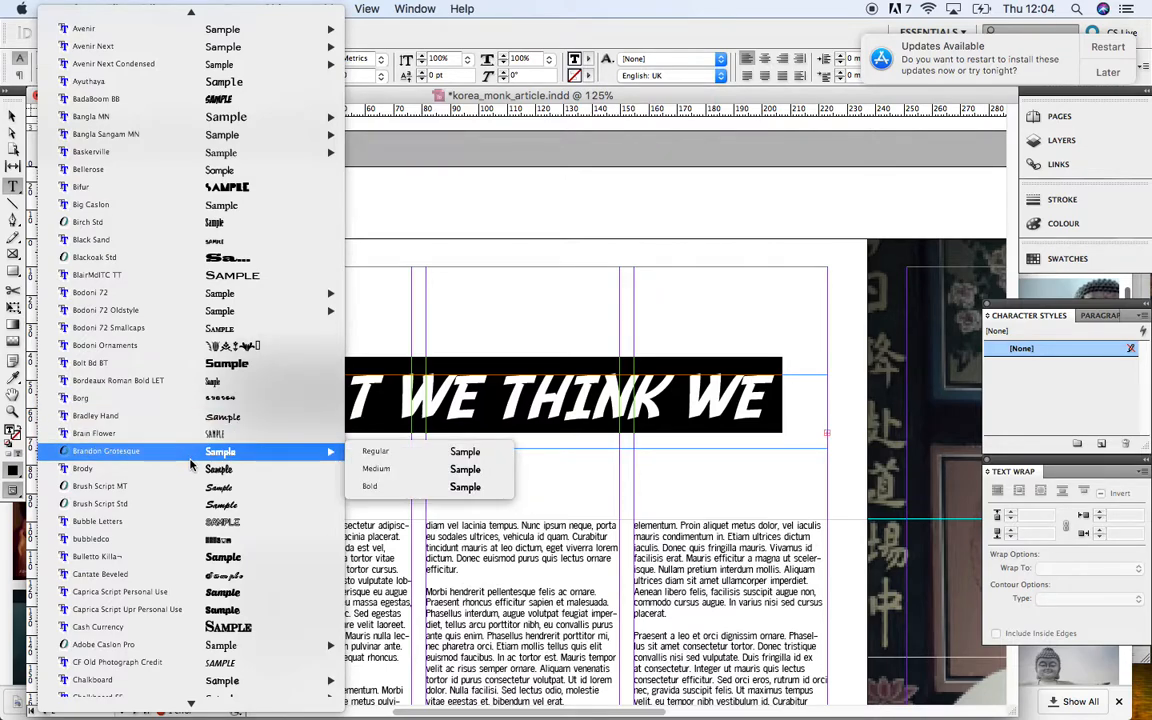
left_click(377, 454)
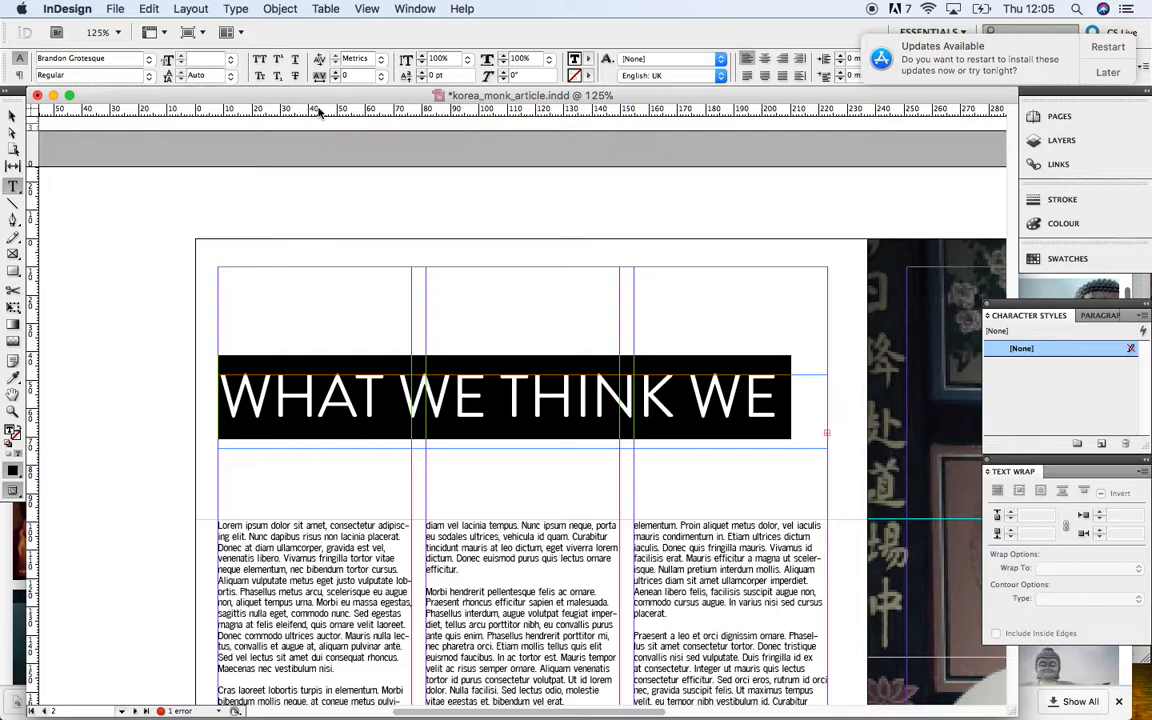
- Reduce the headline's font size to 18 pt
left_click(231, 62)
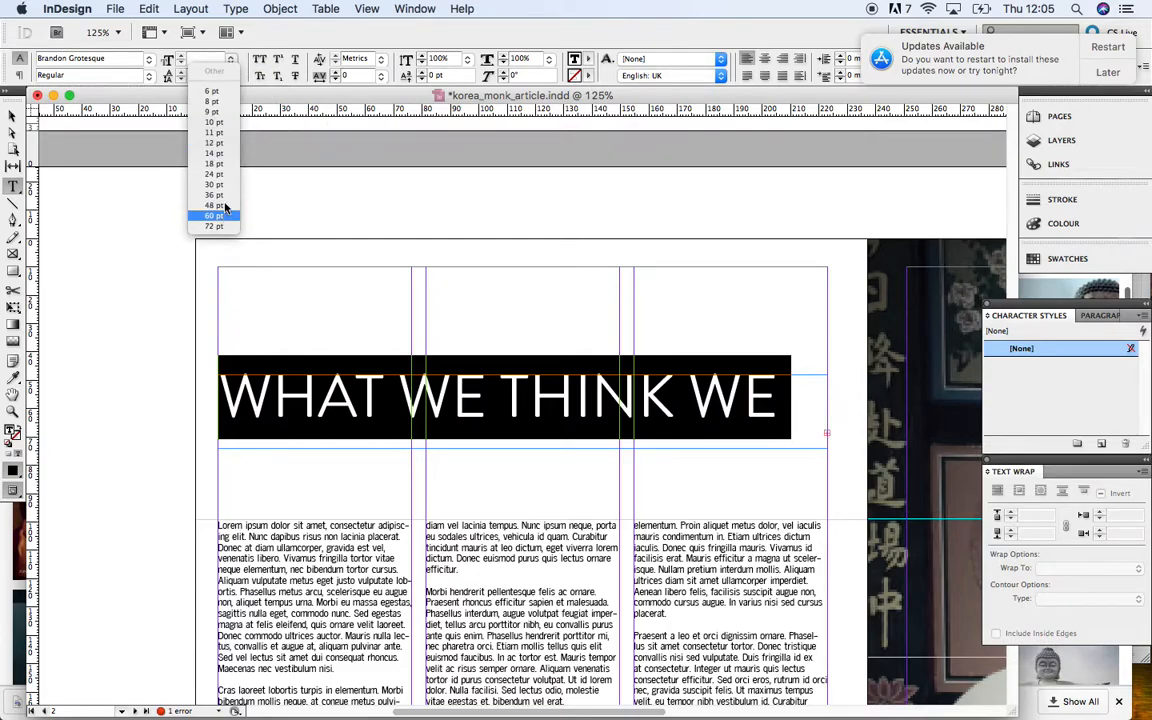
left_click(218, 163)
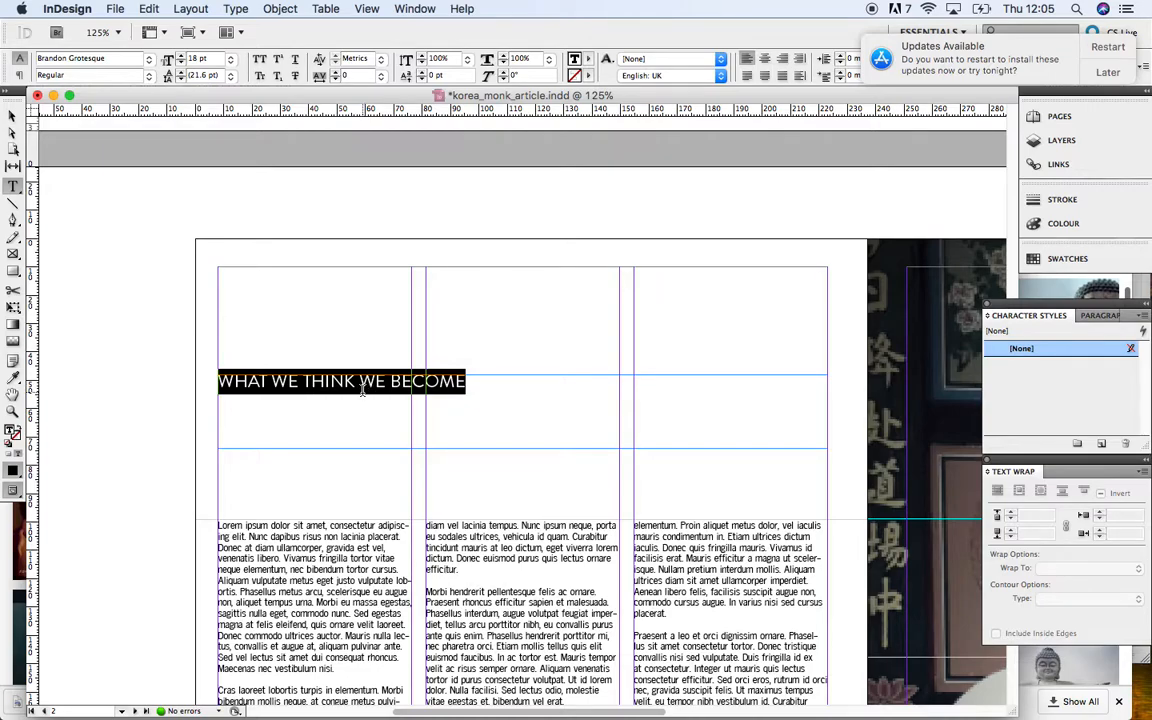
left_click(470, 384)
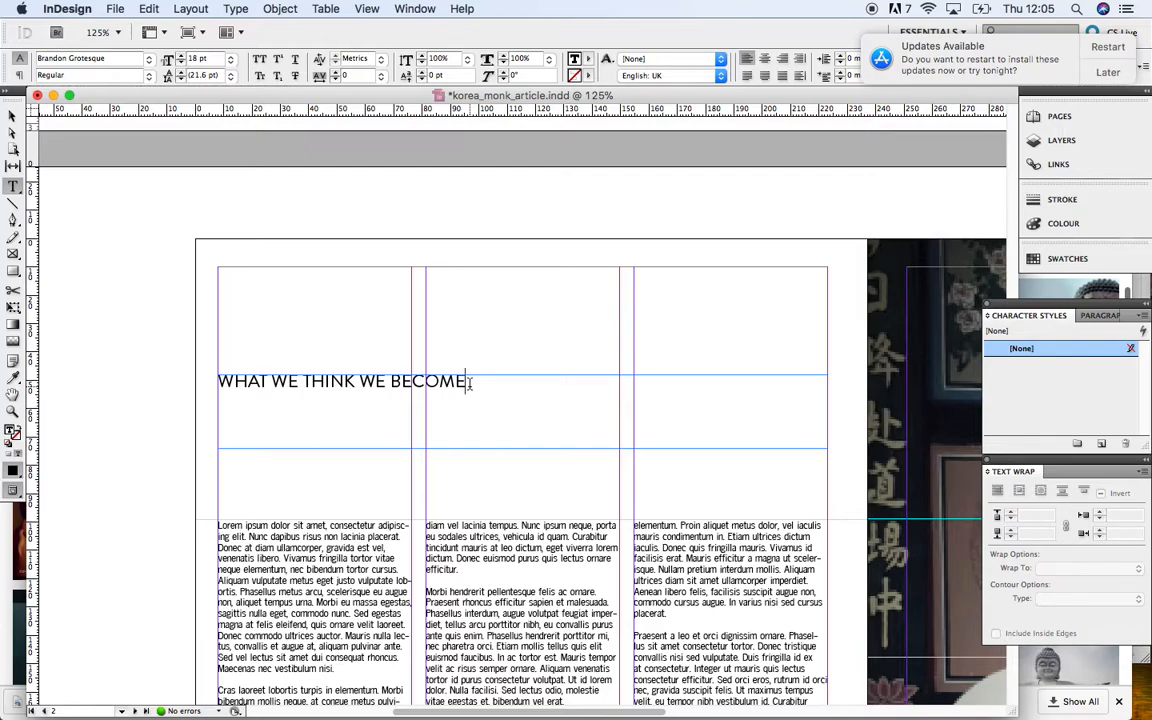
- Select the whole headline, set its font size to 38 pt and deselect it
left_click_drag(467, 381, 213, 381)
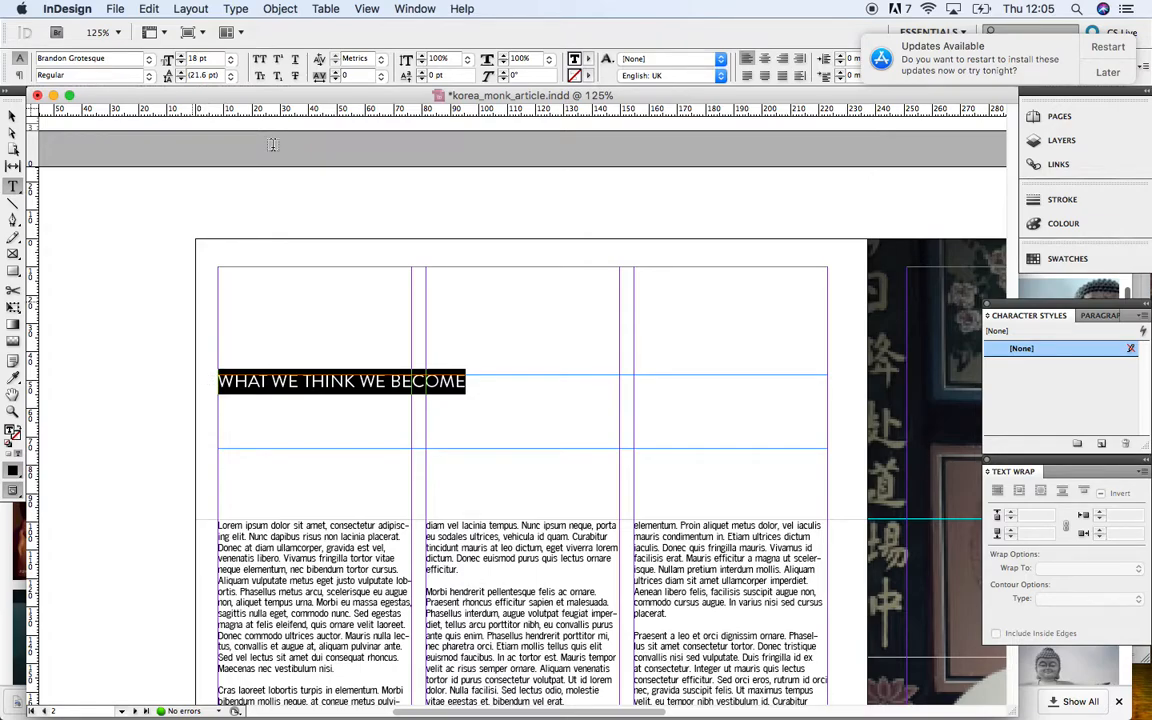
left_click(230, 62)
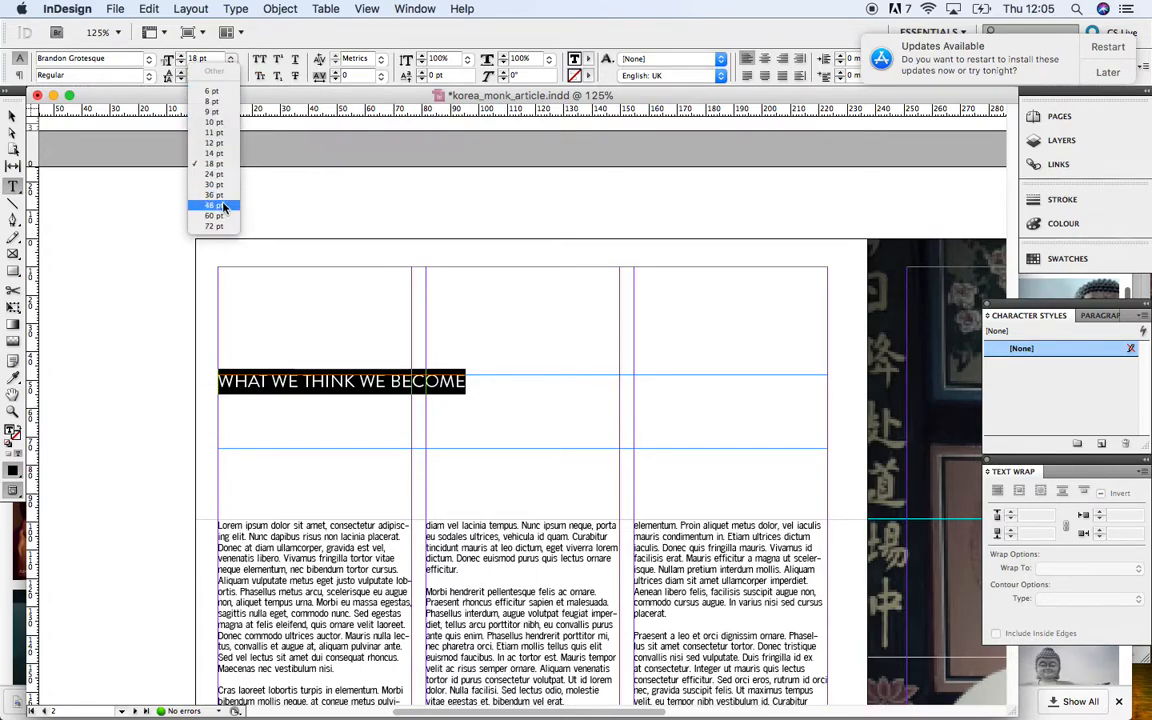
left_click(201, 181)
left_click(209, 59)
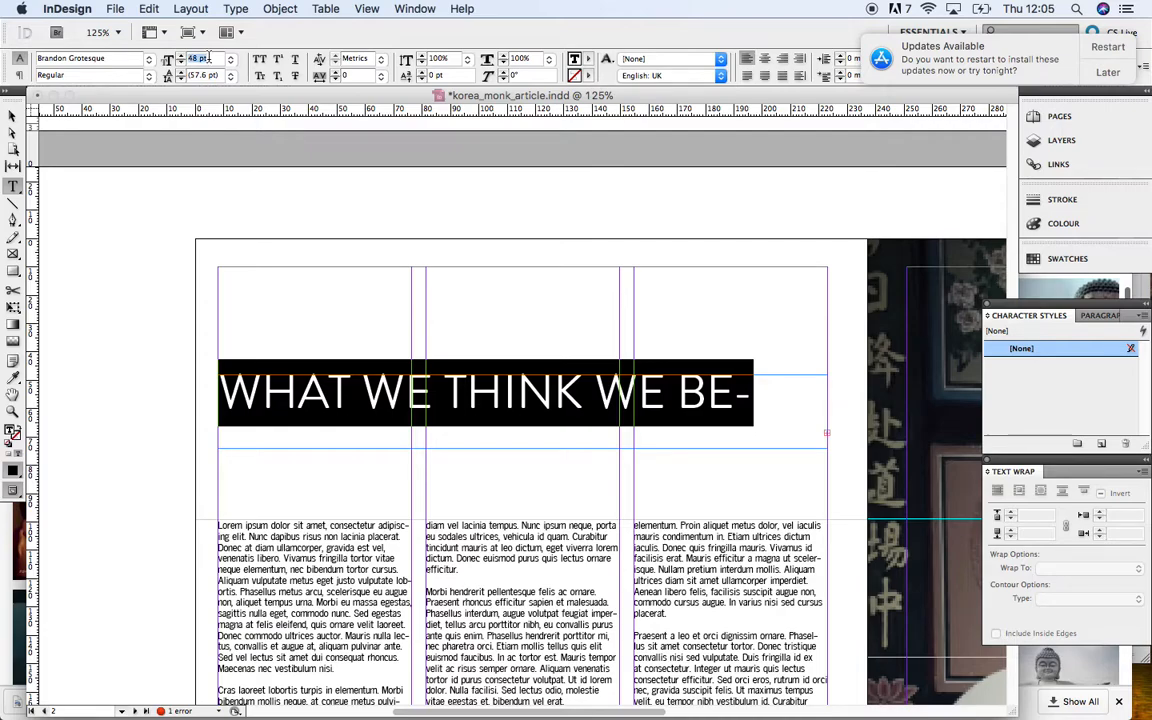
key("Return")
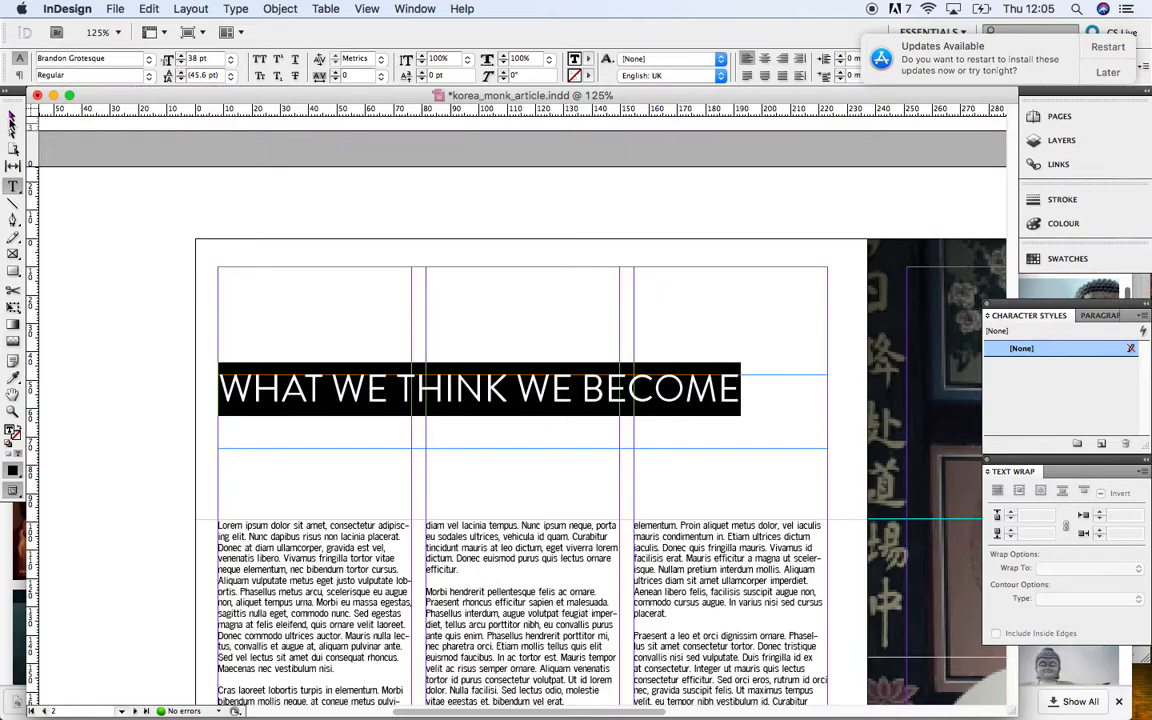
left_click(12, 116)
left_click(99, 300)
- Draw a temporary narrow frame about 13 mm wide and 89 mm high from the upper page margin down to the body text's upper edge
key("super+minus")
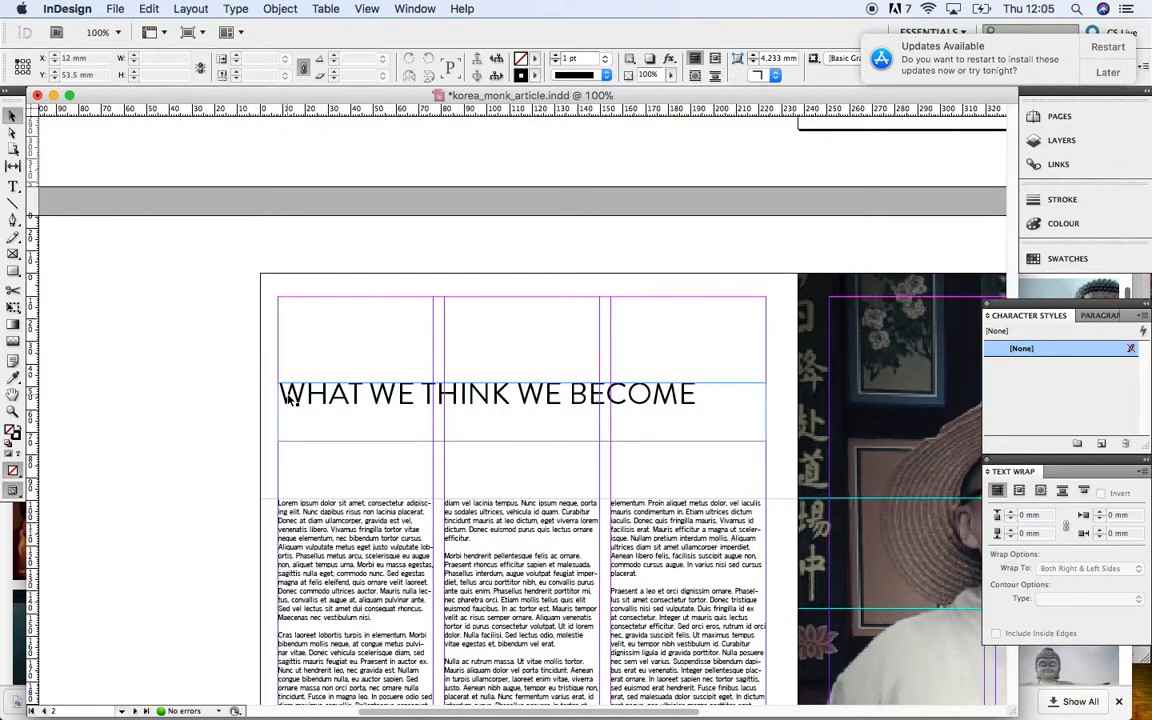
scroll(288, 400, "down", 3)
scroll(288, 400, "right", 2)
key("super+minus")
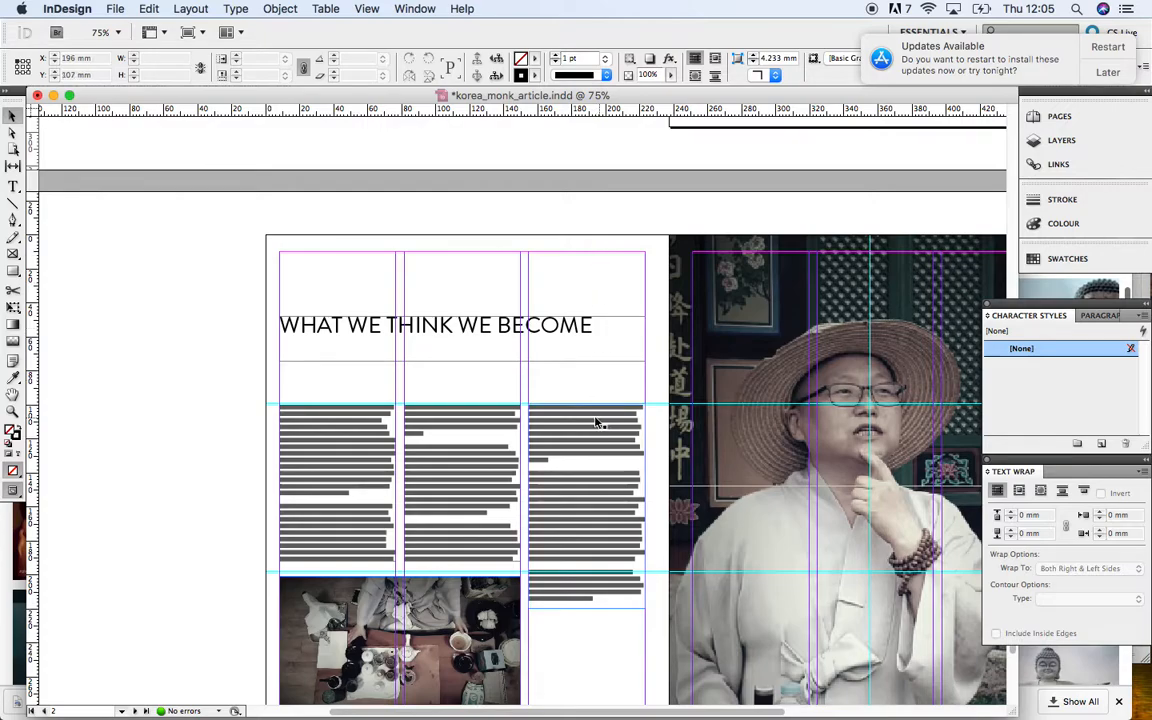
left_click(13, 253)
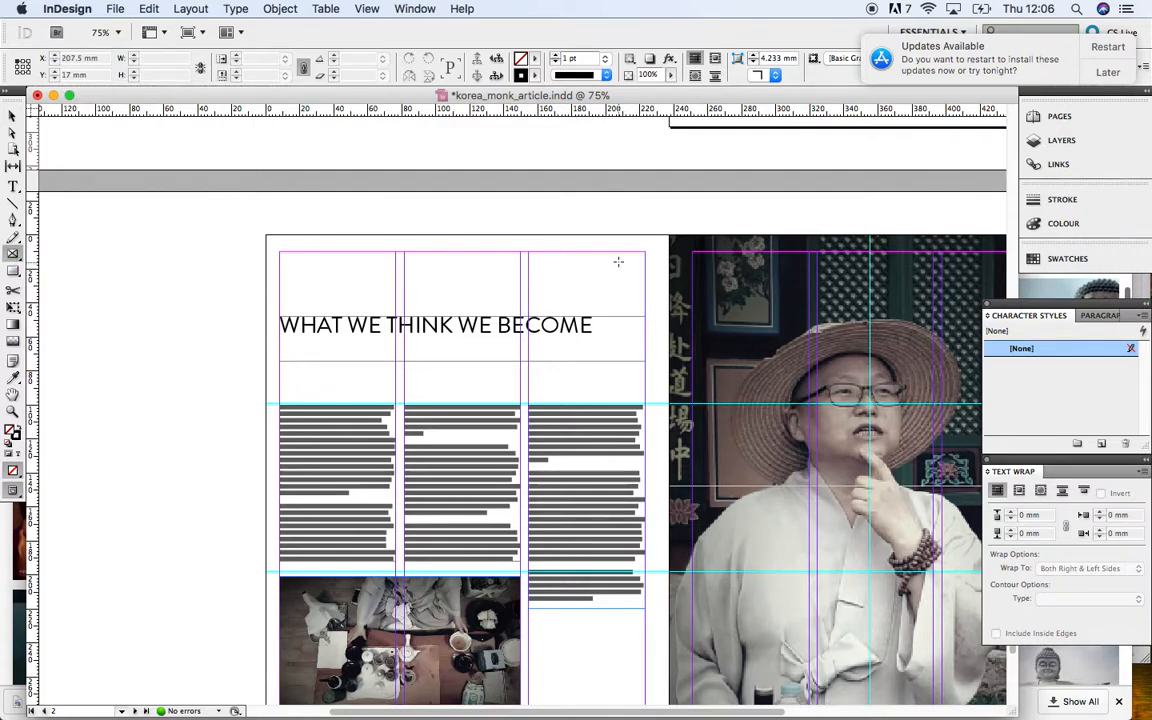
mouse_move(618, 252)
left_mouse_down()
mouse_move(630, 370)
mouse_move(650, 398)
mouse_move(641, 405)
left_mouse_up()
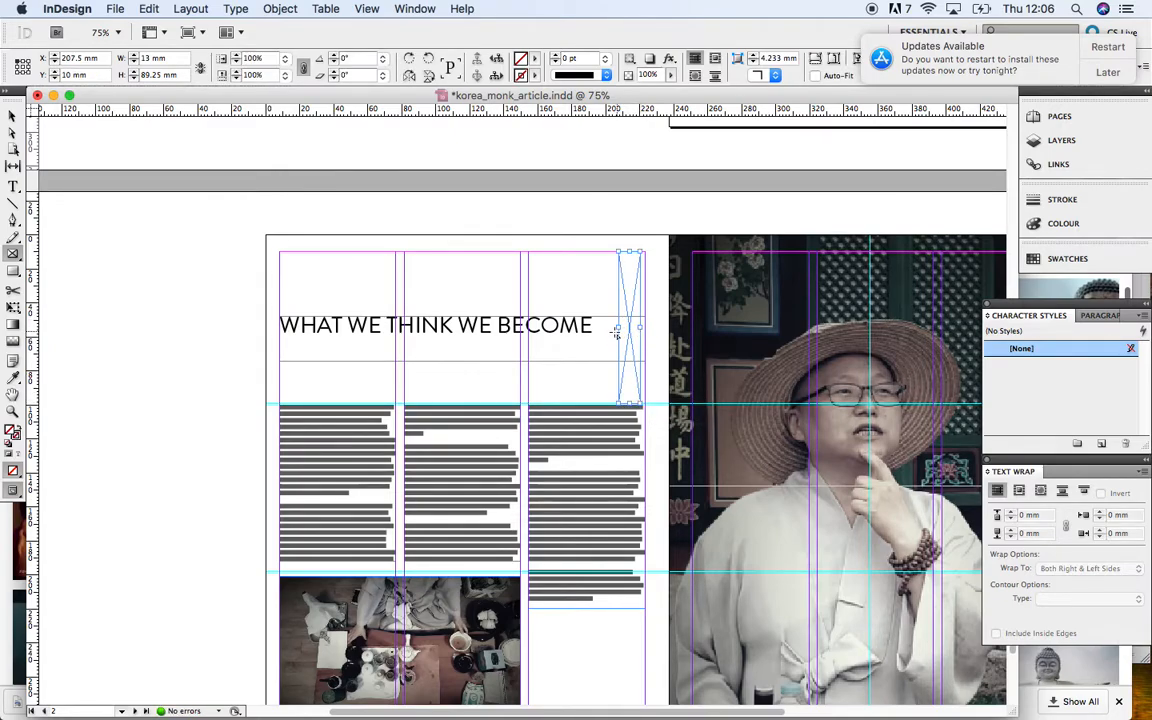
- Place a horizontal ruler guide at the temporary frame's vertical midpoint and delete the frame
left_click_drag(604, 112, 594, 320)
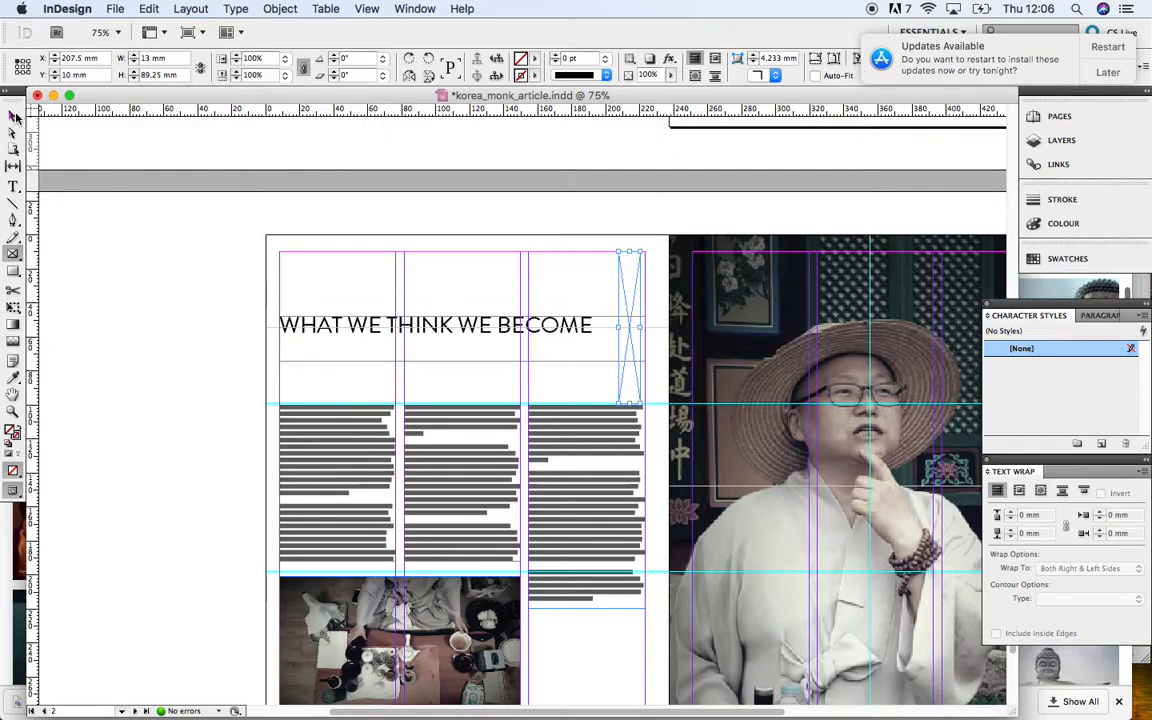
left_click(13, 116)
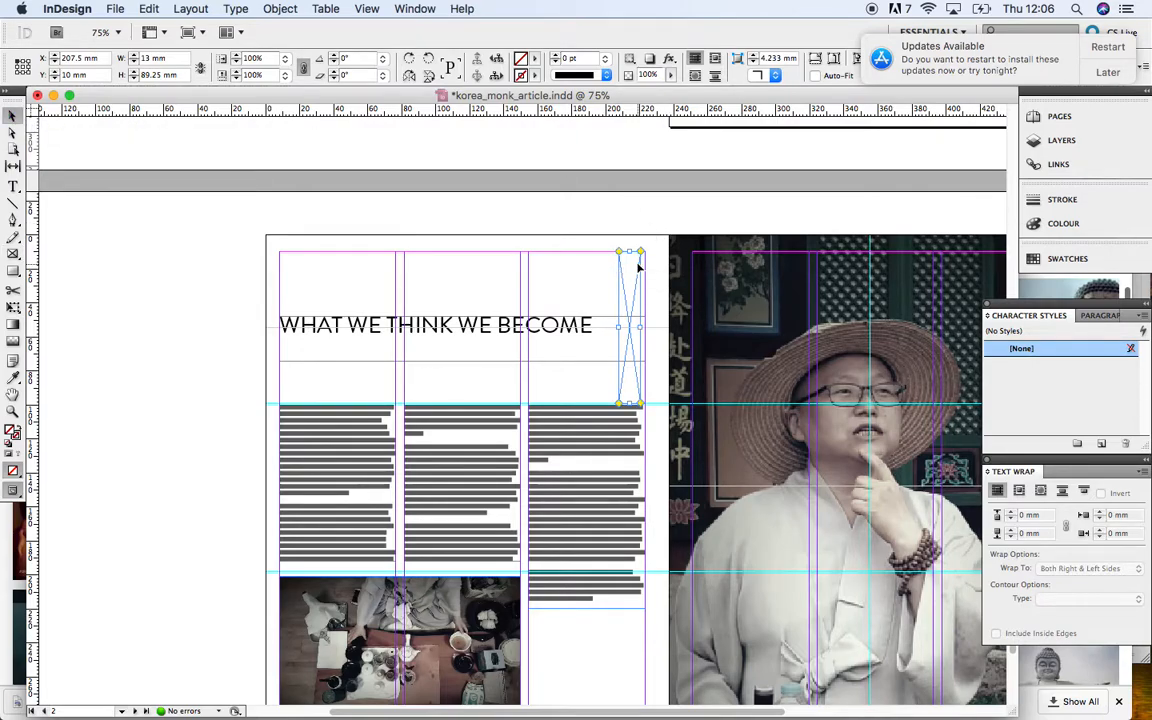
key("Delete")
- Nudge the headline's text frame upwards until its lettering sits centred on the midpoint guide, and deselect it
left_click(568, 325)
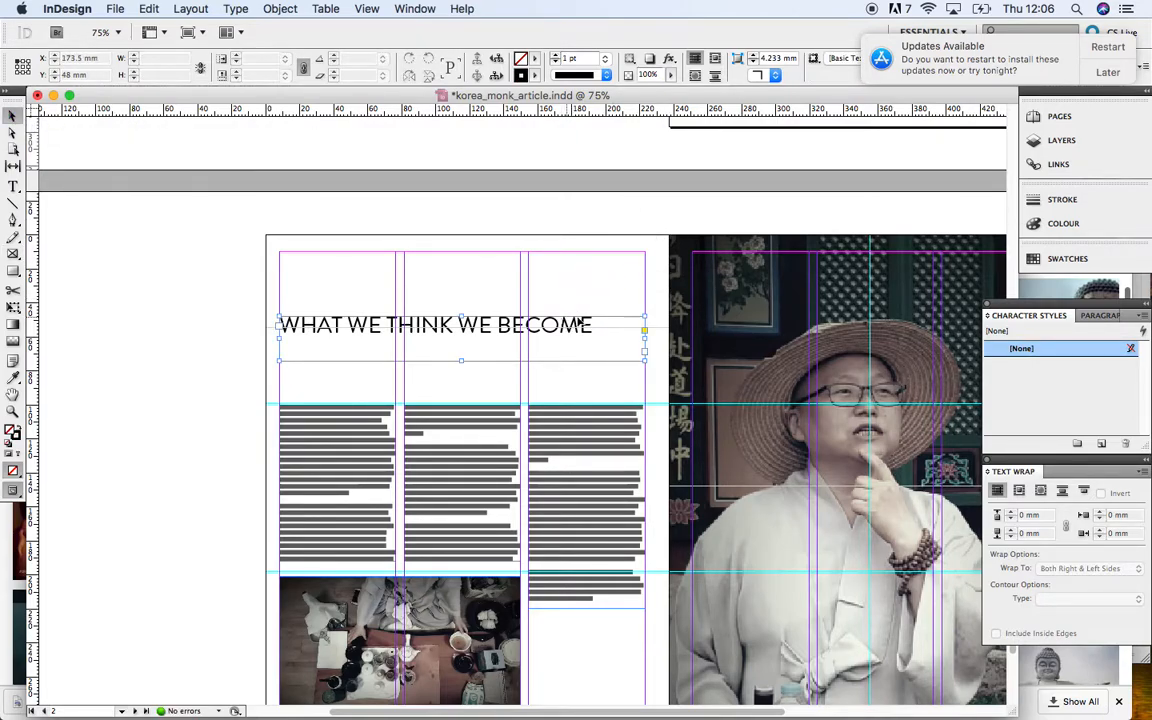
key("Up")
key("Up")
key("Up")
key("Up")
key("Up")
key("Up")
key("Up")
key("Up")
key("Up")
key("Up")
key("Up")
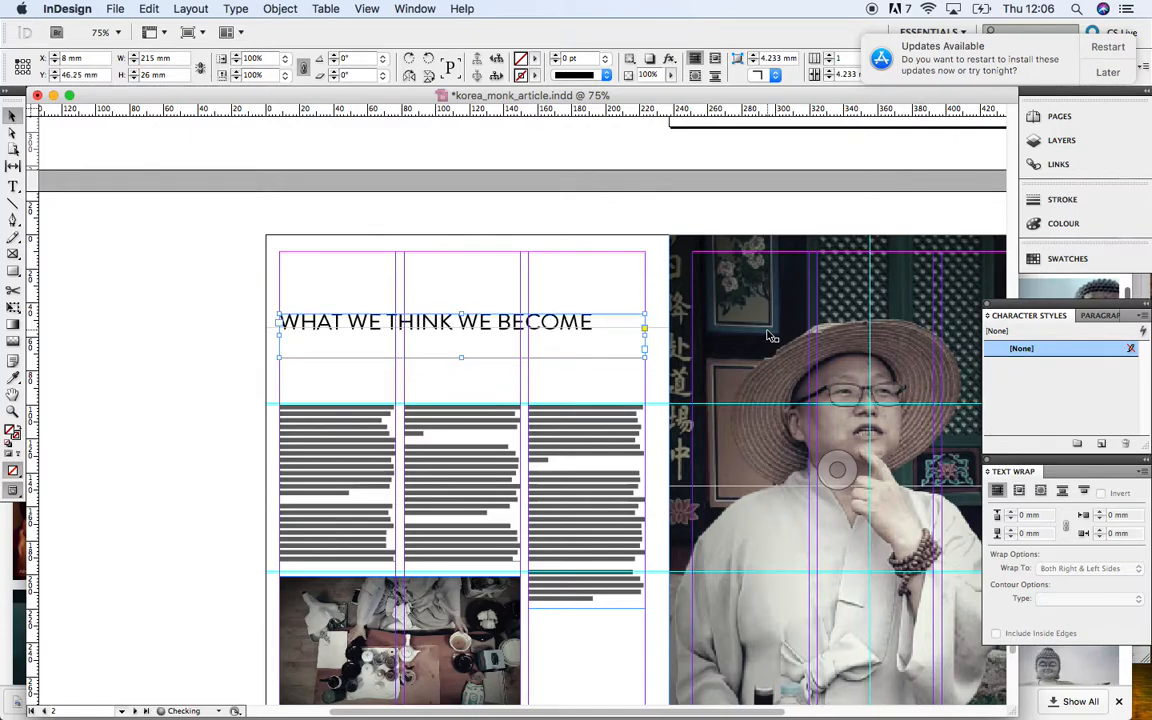
left_click(129, 285)
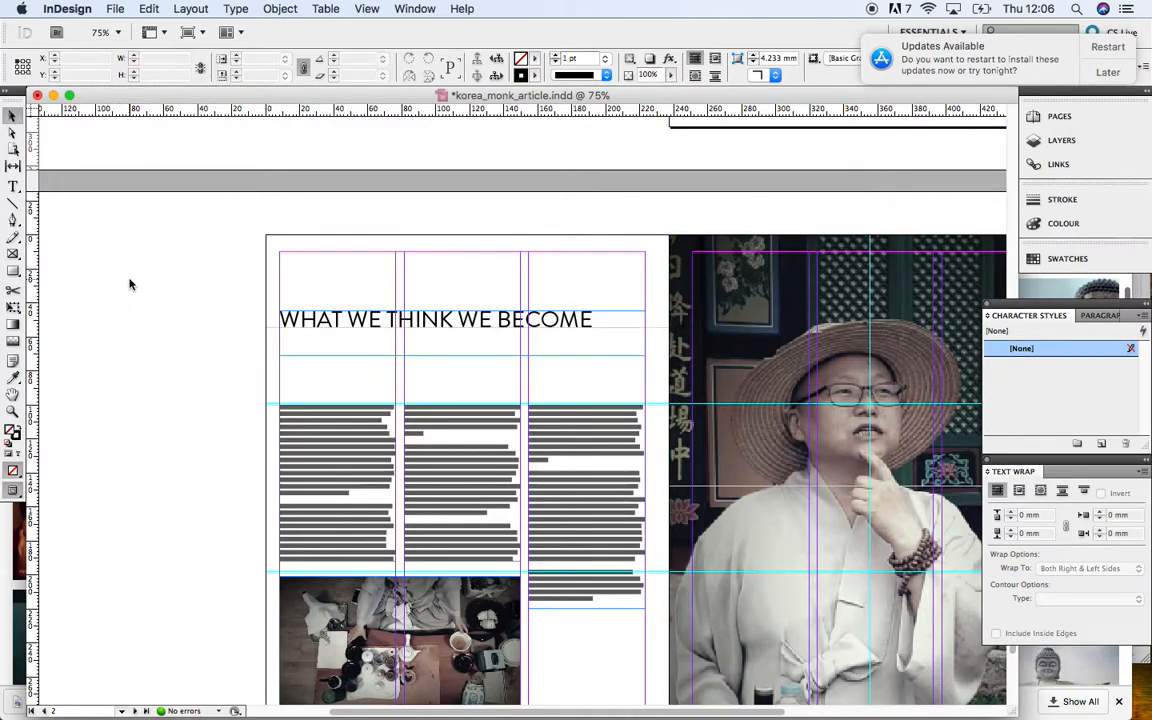
- Check the spread in Preview mode without guides and return to Normal view
left_click(12, 490)
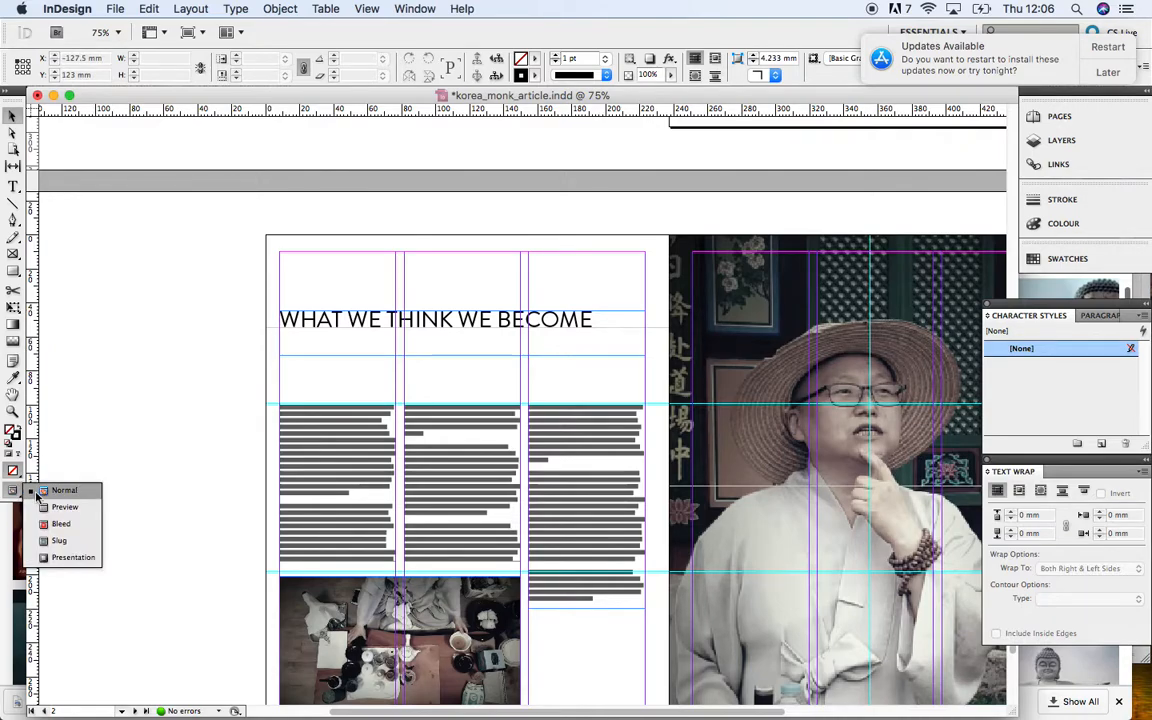
left_click(46, 507)
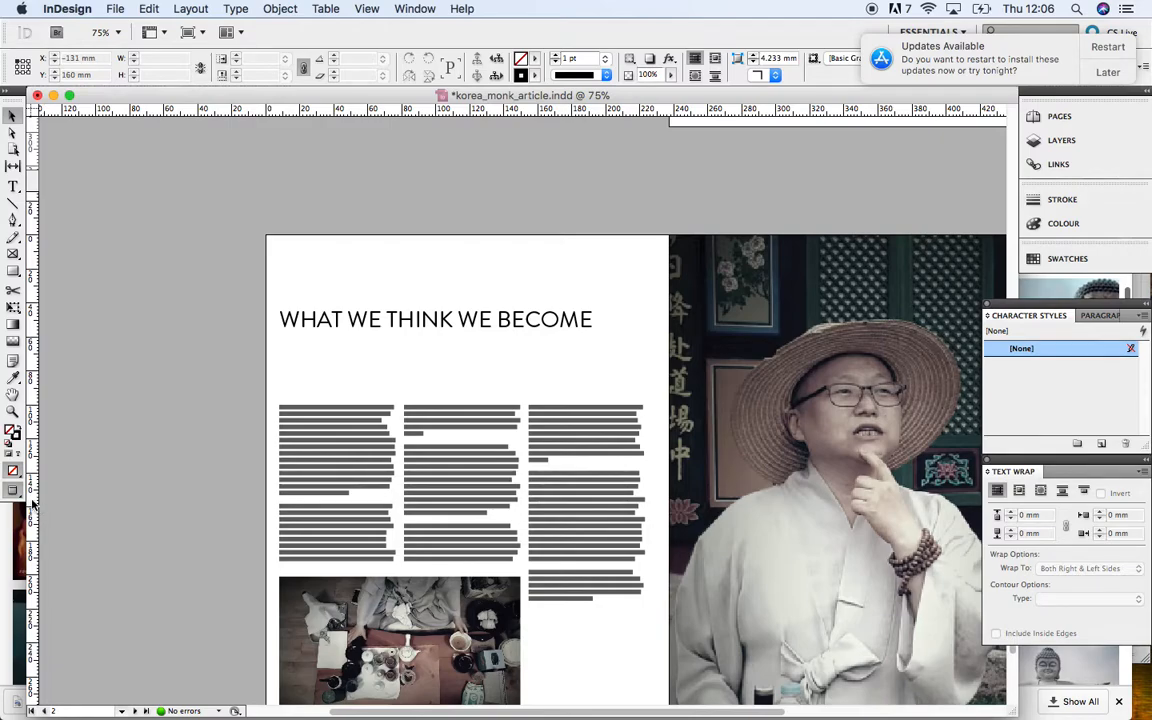
left_click_drag(16, 494, 32, 488)
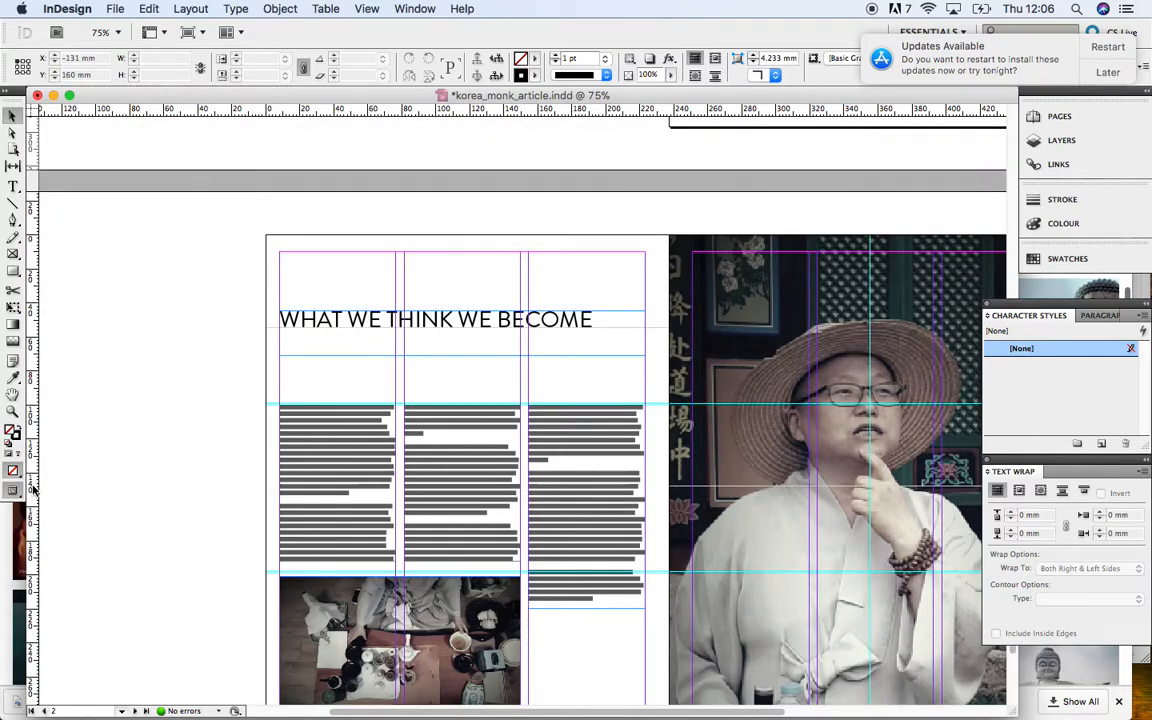
- Select the whole headline text and postpone the software update notification
left_click(13, 186)
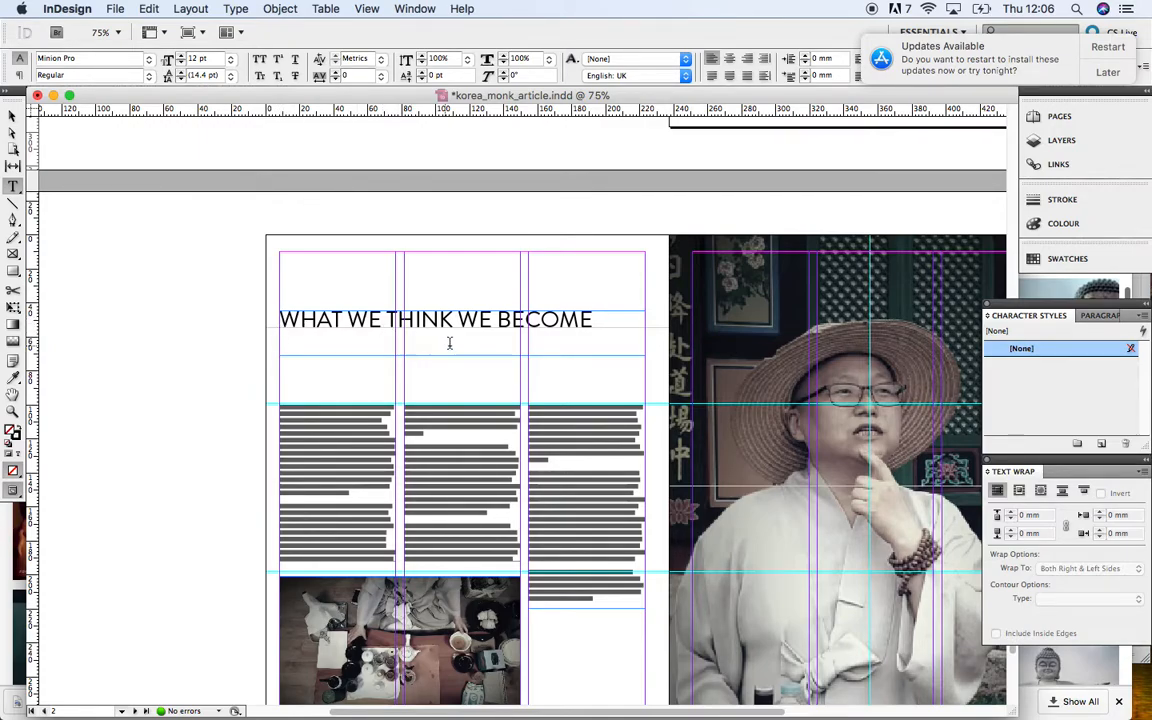
left_click_drag(594, 319, 270, 320)
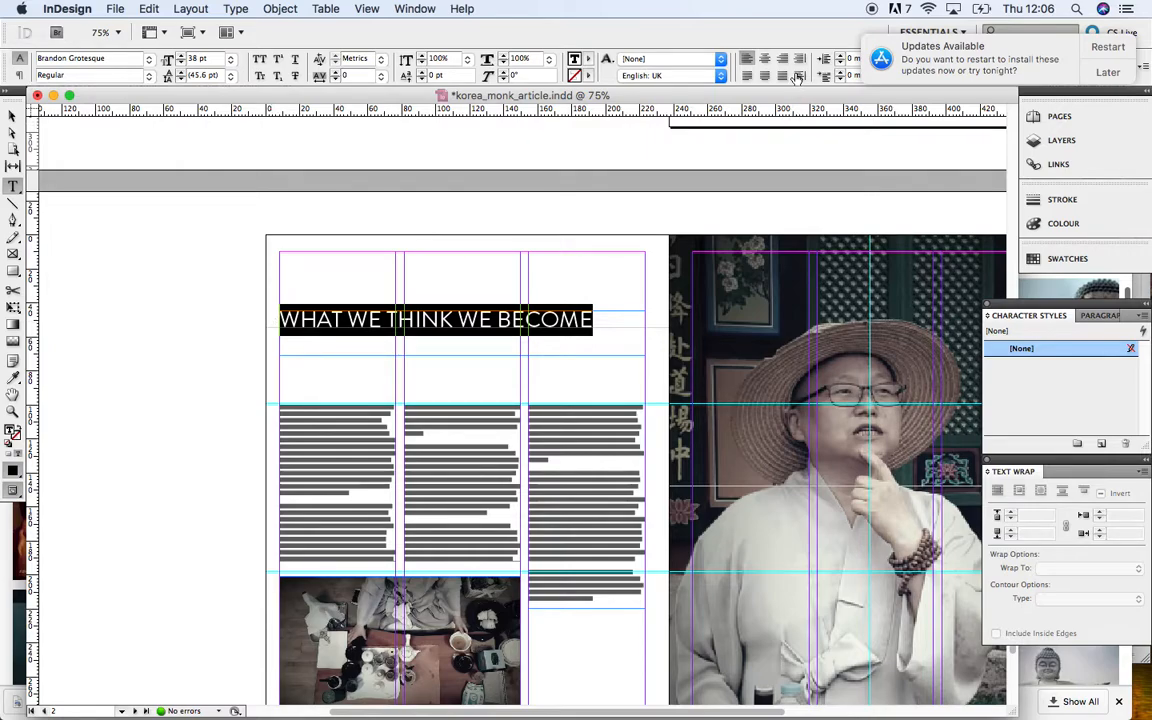
left_click(1112, 72)
left_click(1060, 121)
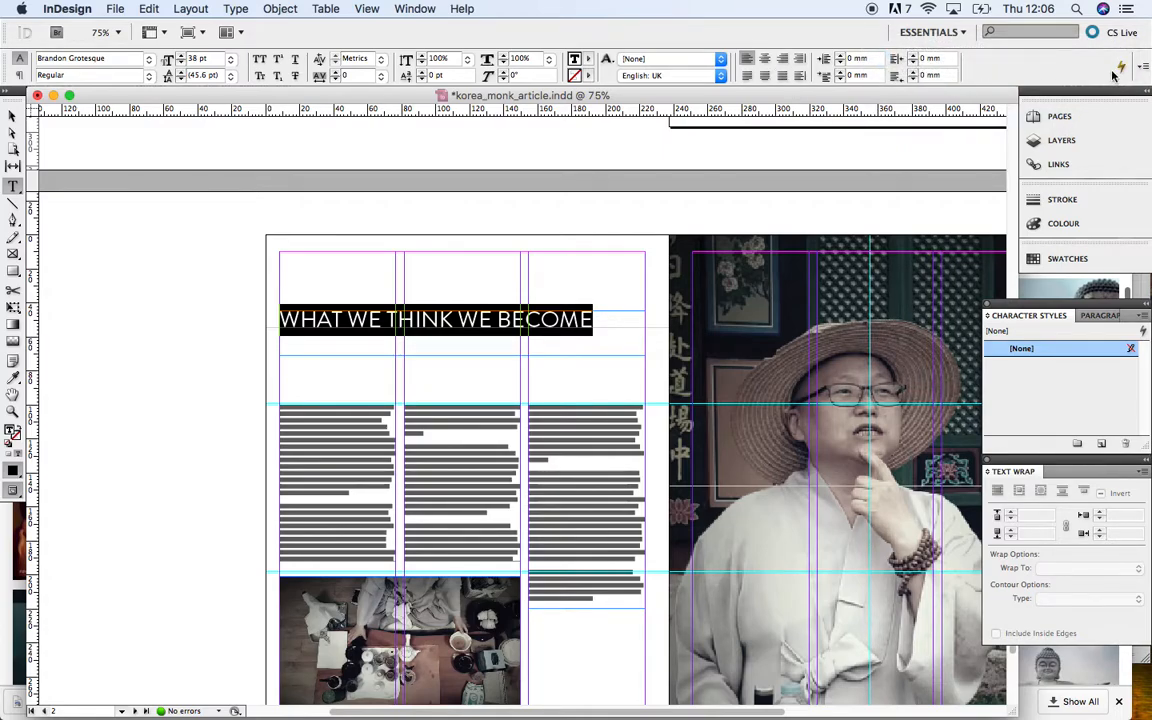
- Try centred, right-aligned and justified settings on the headline, restore left alignment and deselect it
left_click(764, 60)
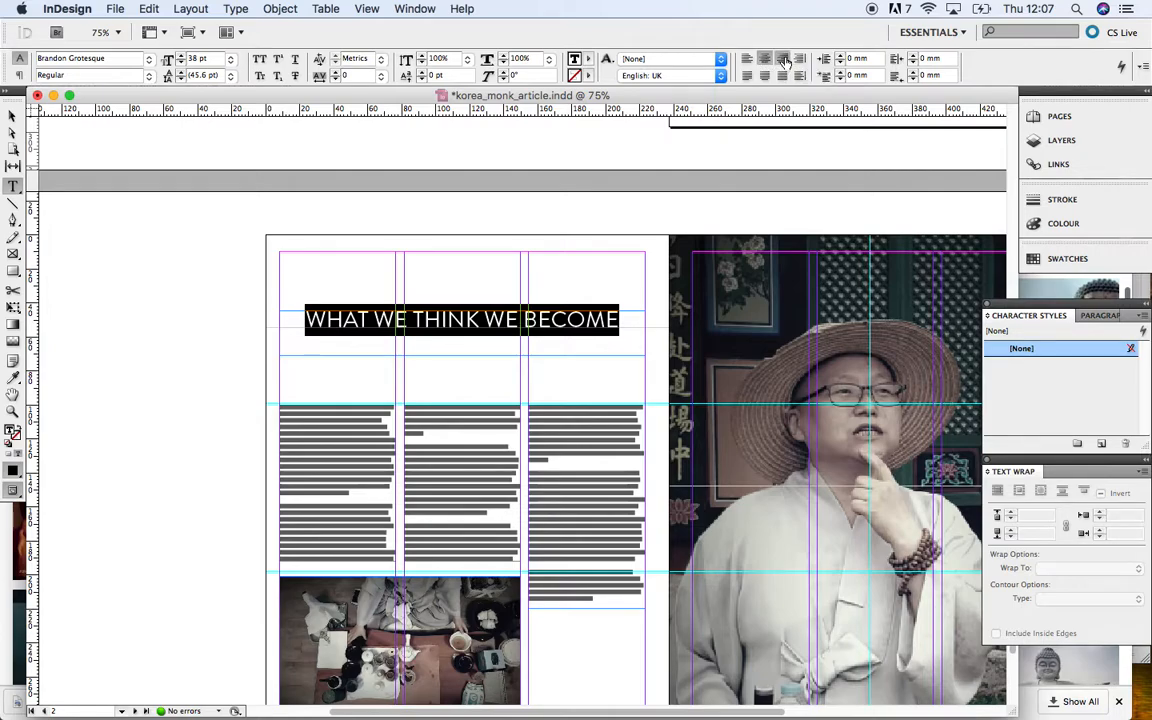
left_click(784, 60)
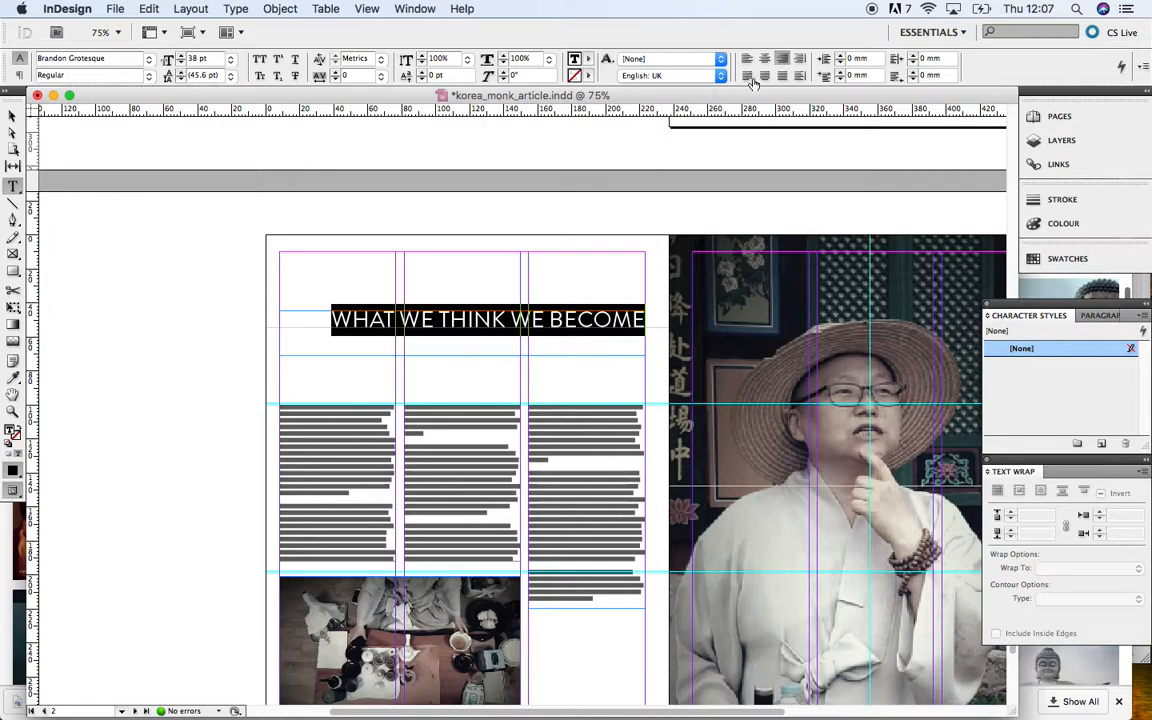
left_click(746, 60)
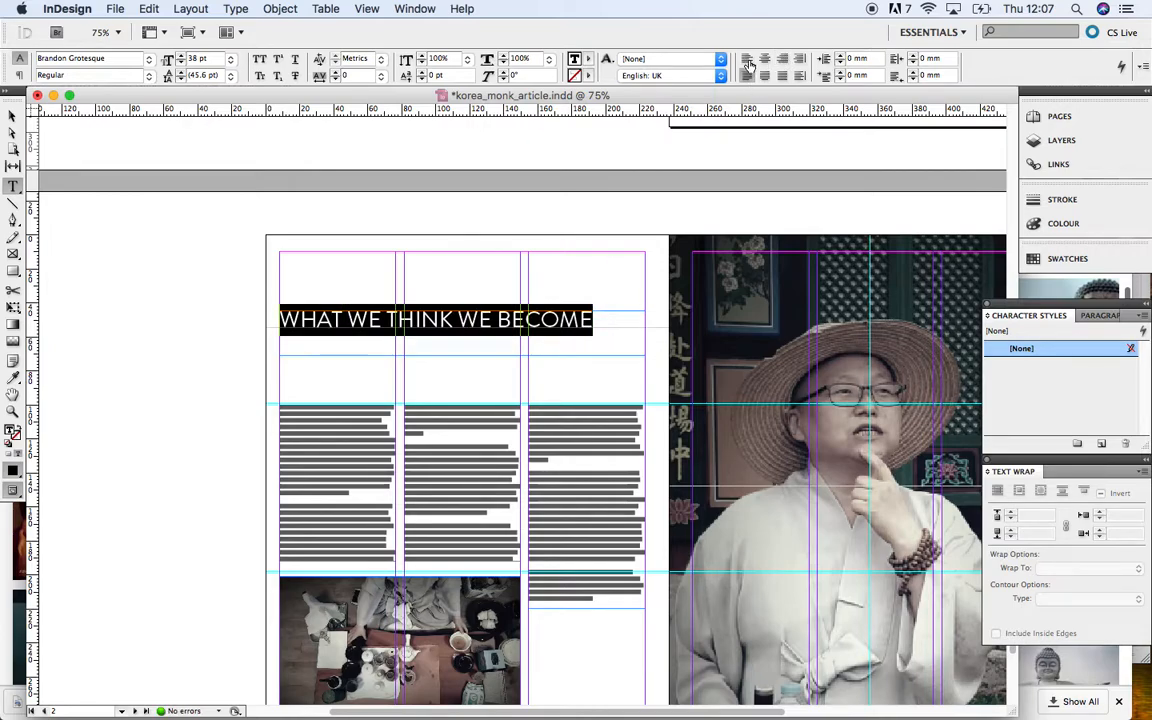
left_click(764, 76)
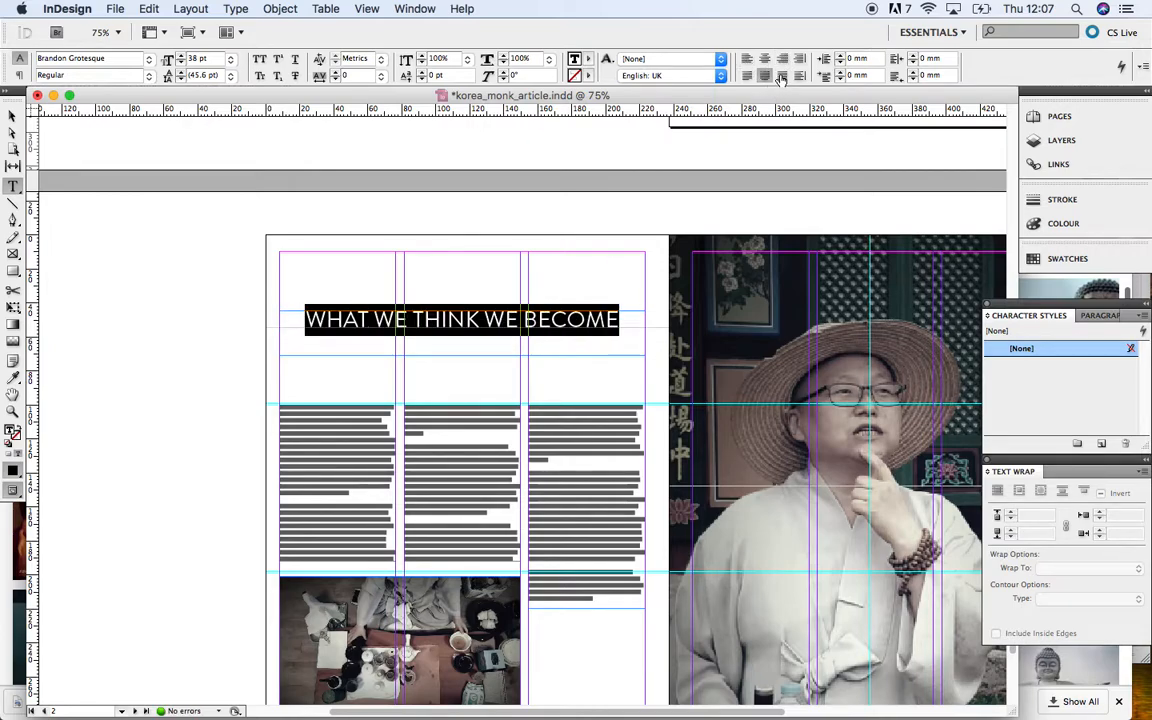
left_click(782, 76)
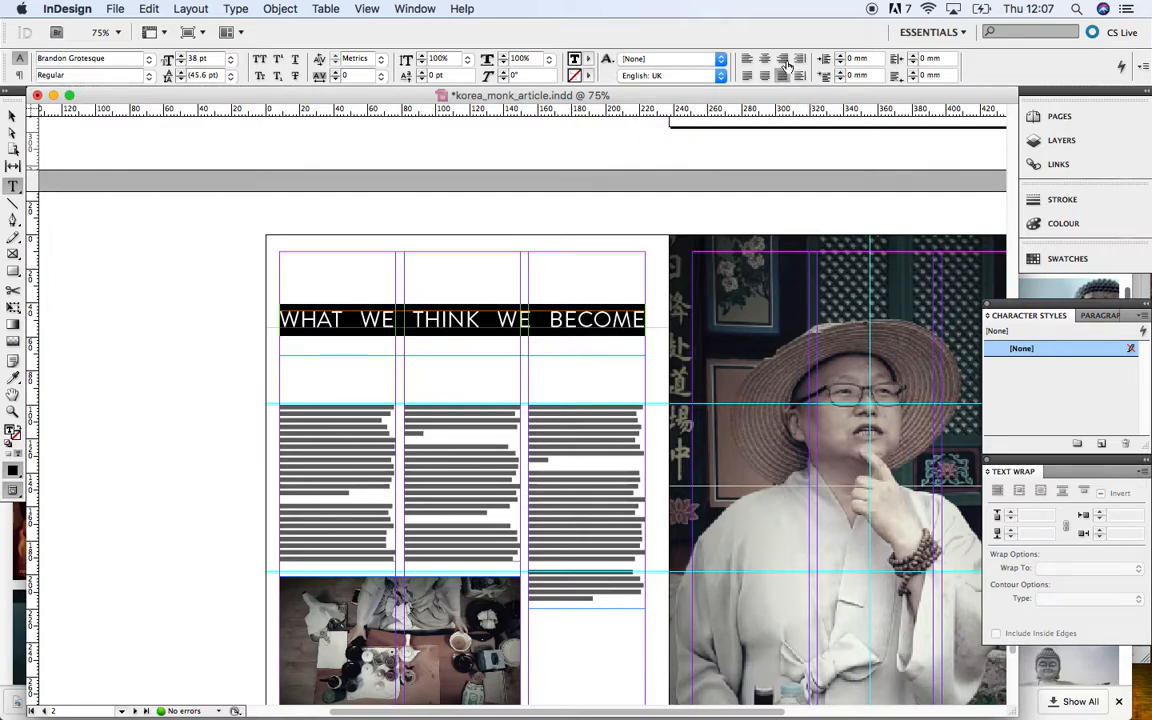
key("super+shift+l")
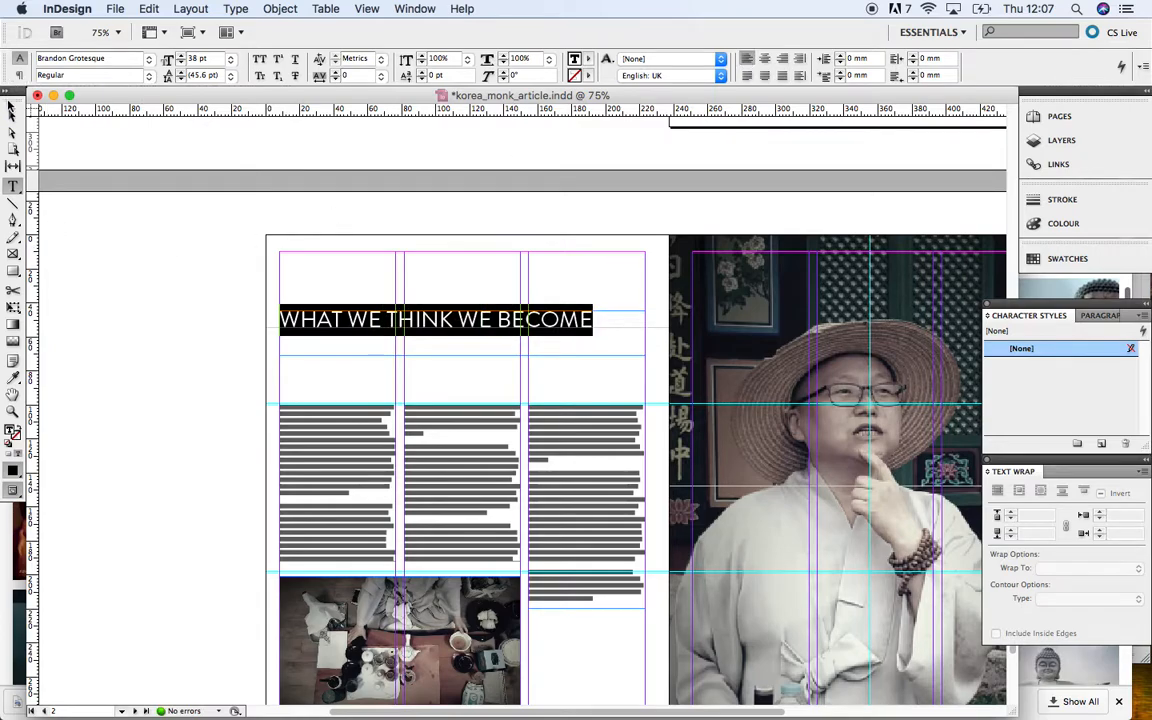
left_click(12, 116)
left_click(100, 255)
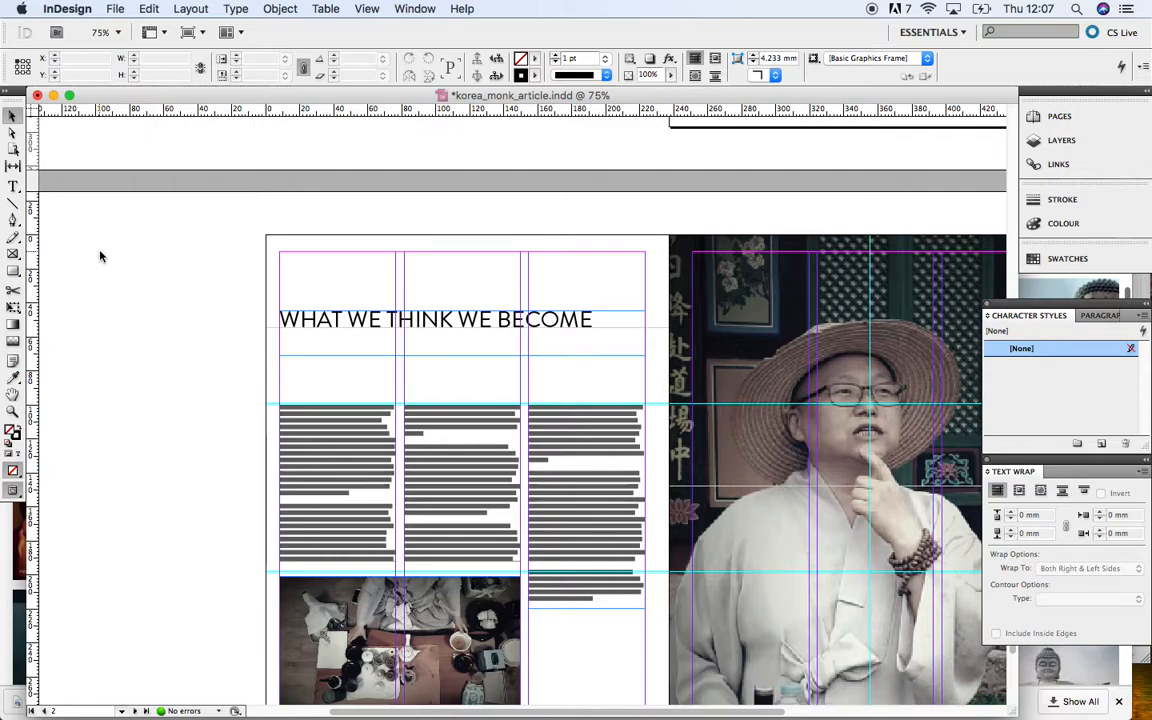
- Set the words WHAT WE THINK in the headline to Brandon Grotesque Bold
left_click(13, 186)
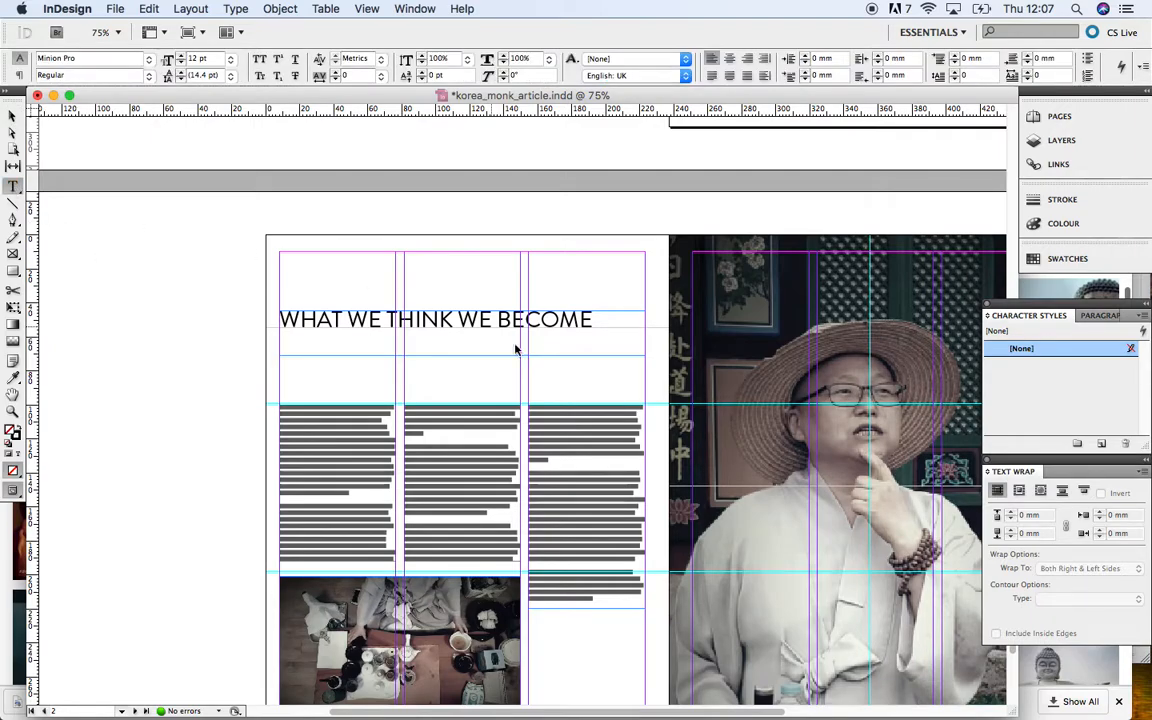
left_click_drag(456, 320, 250, 275)
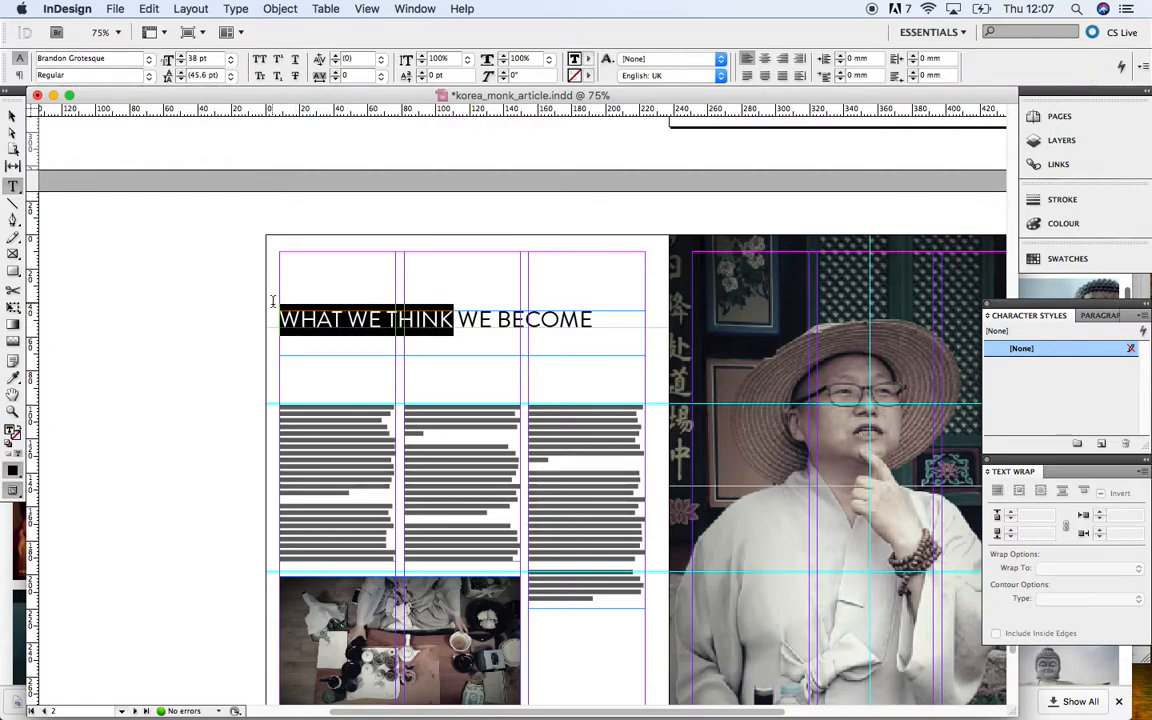
left_click(149, 76)
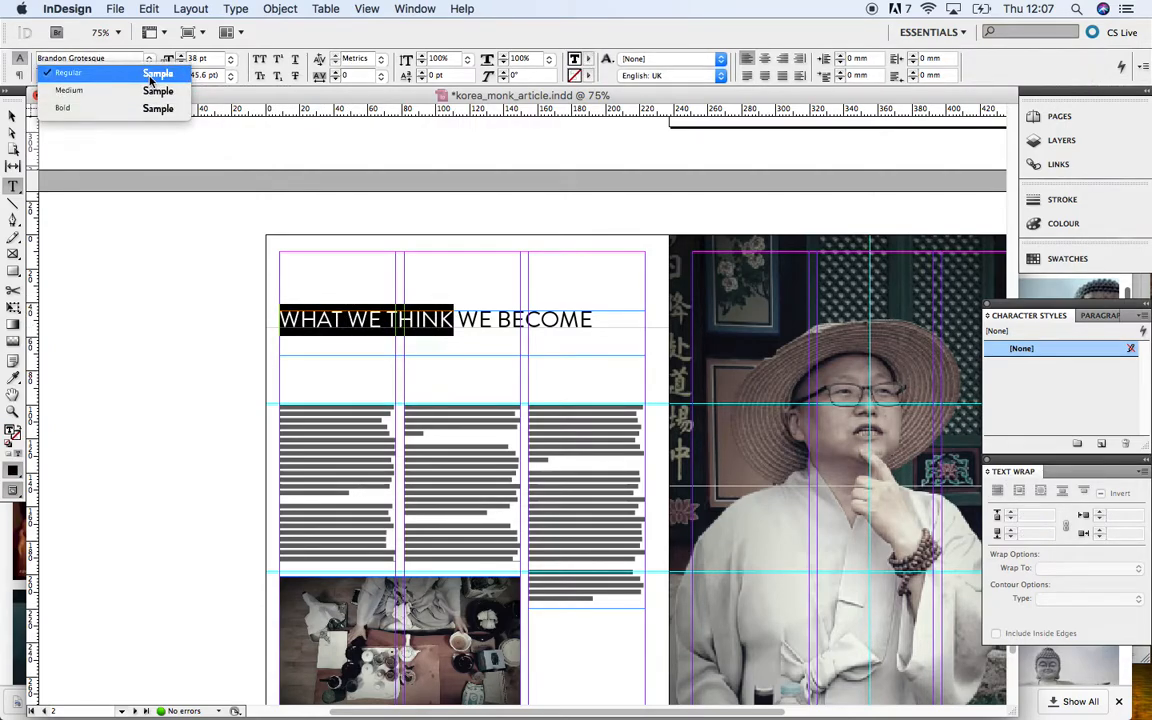
left_click(157, 108)
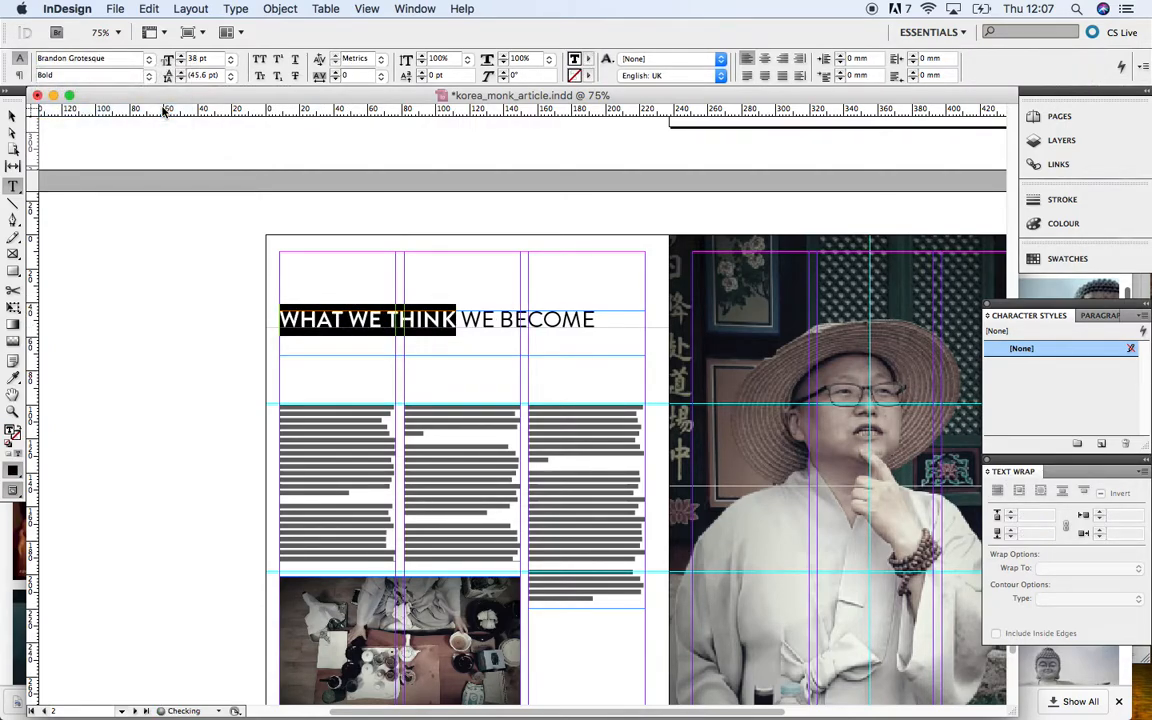
- Break the headline before WE BECOME so those words start a second line, and deselect the text
left_click(464, 314)
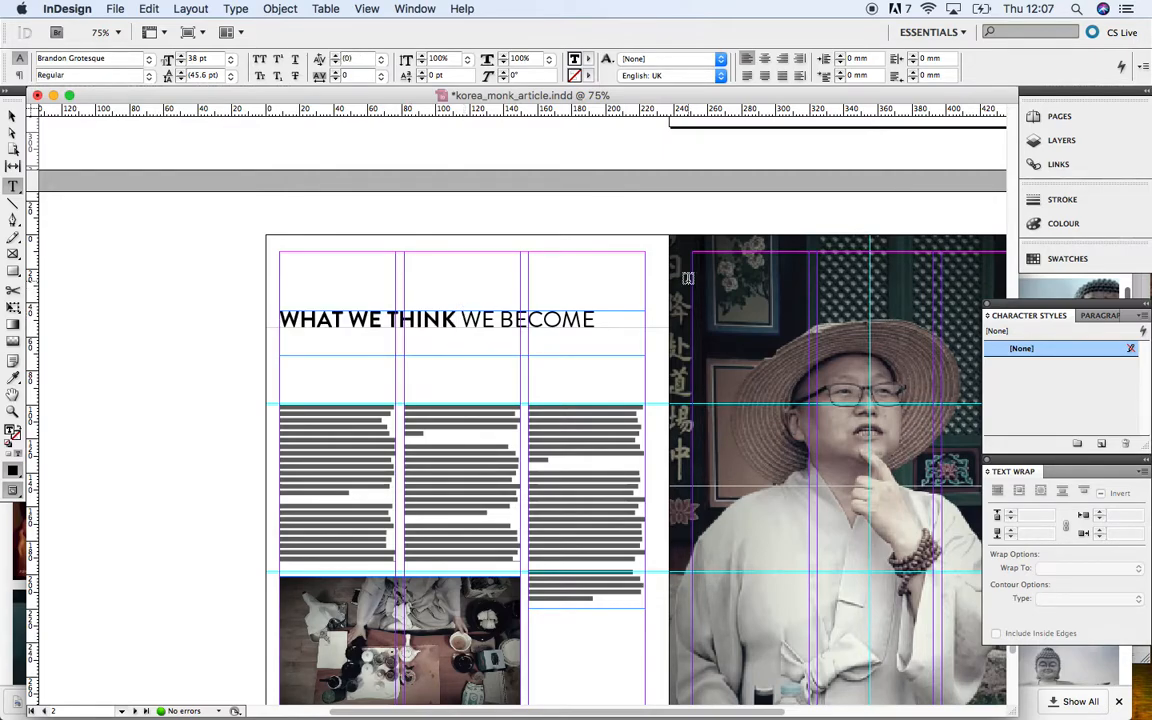
key("Return")
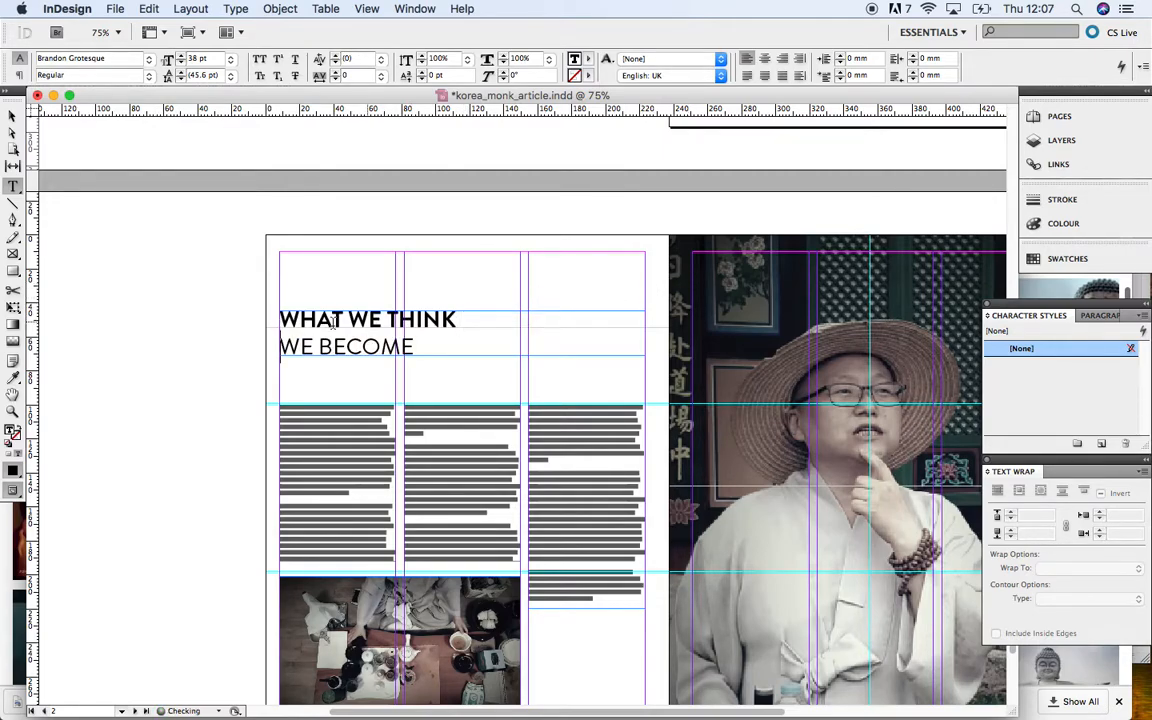
key("Escape")
left_click(141, 341)
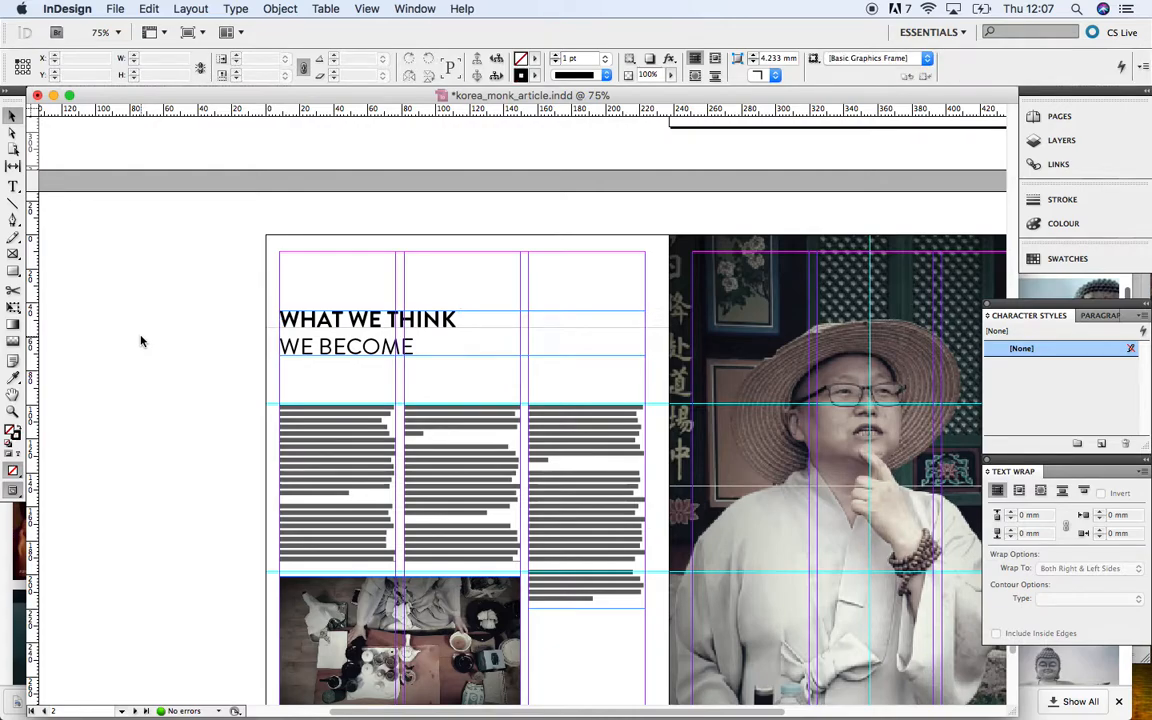
- Set the font size of the headline's first line, WHAT WE THINK, to 48 pt
left_click(13, 186)
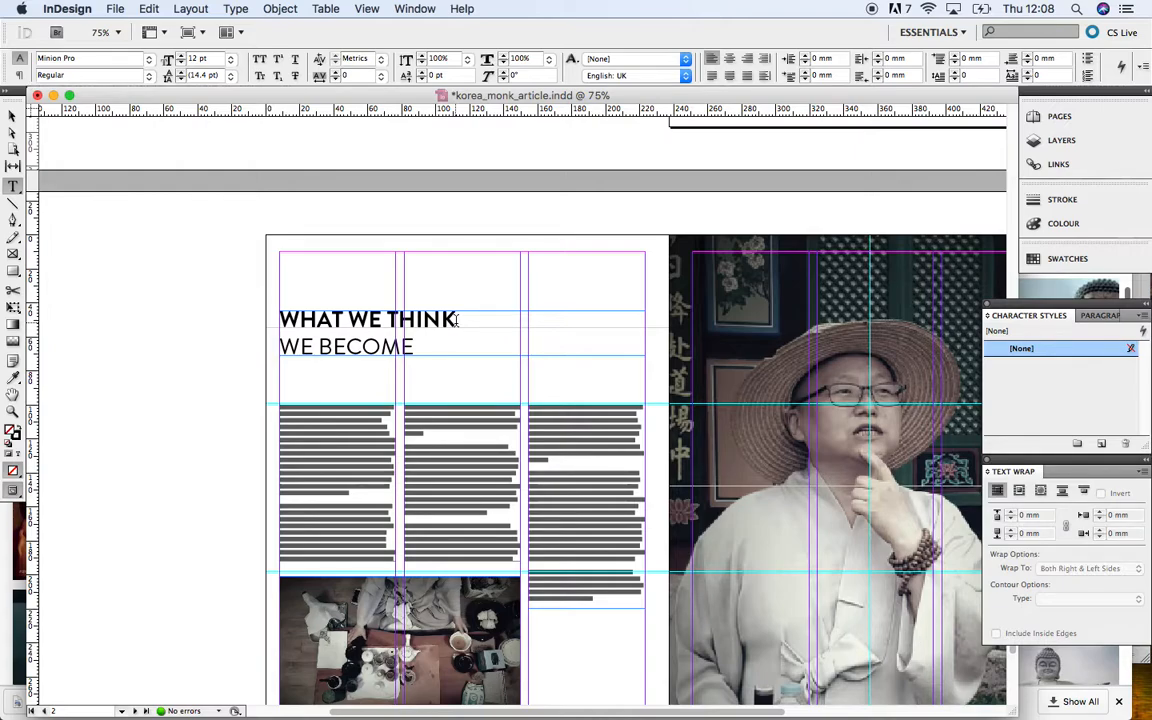
left_click_drag(457, 319, 279, 319)
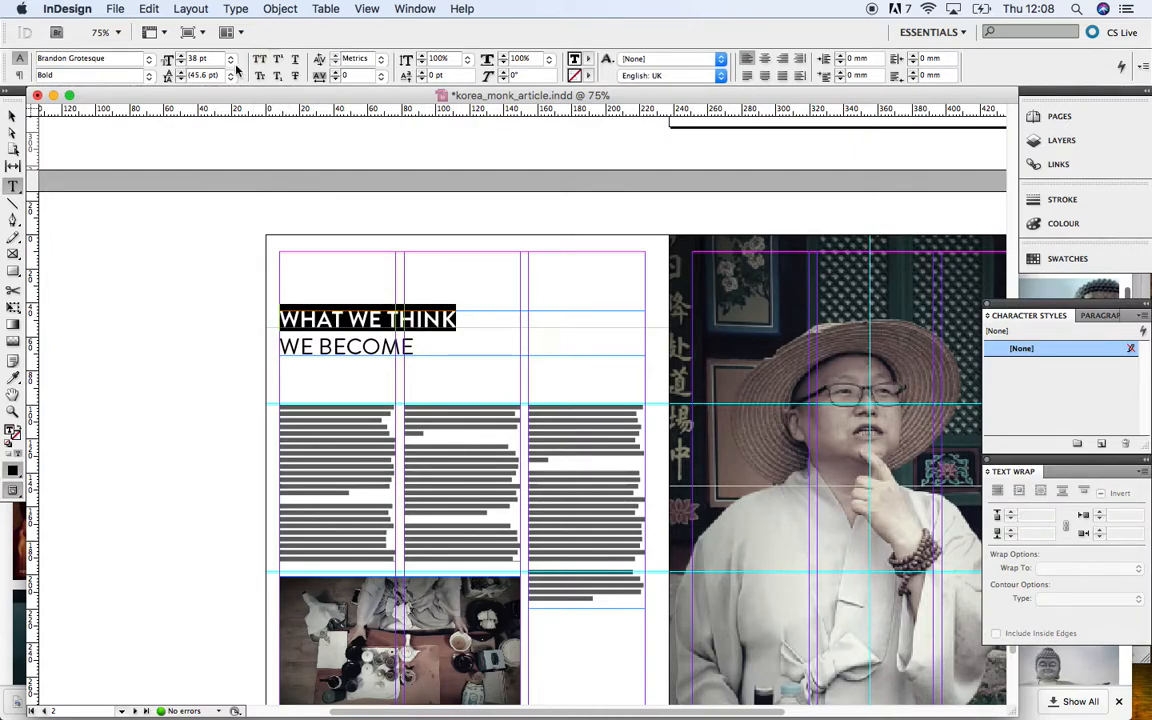
double_click(181, 60)
type("48")
key("Return")
- Extend the headline frame downwards to a height of 30.25 mm, nudge it up slightly and deselect it
left_click(12, 116)
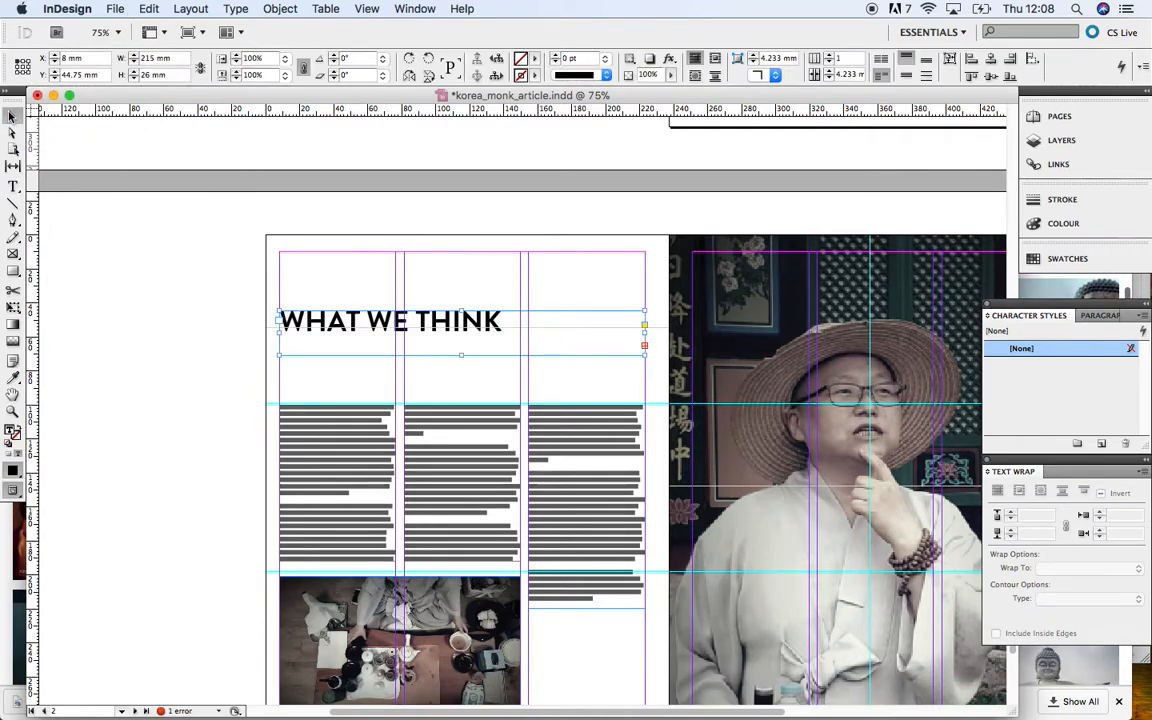
left_click_drag(460, 353, 462, 362)
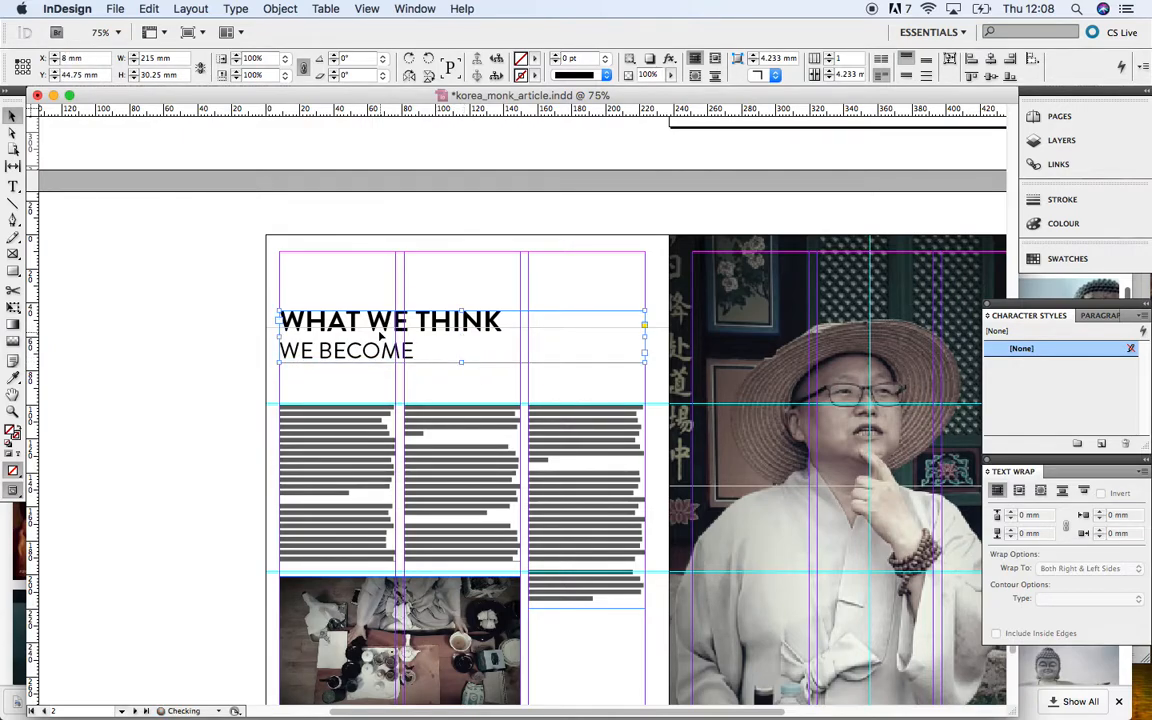
key("Up")
key("Up")
key("Up")
key("Up")
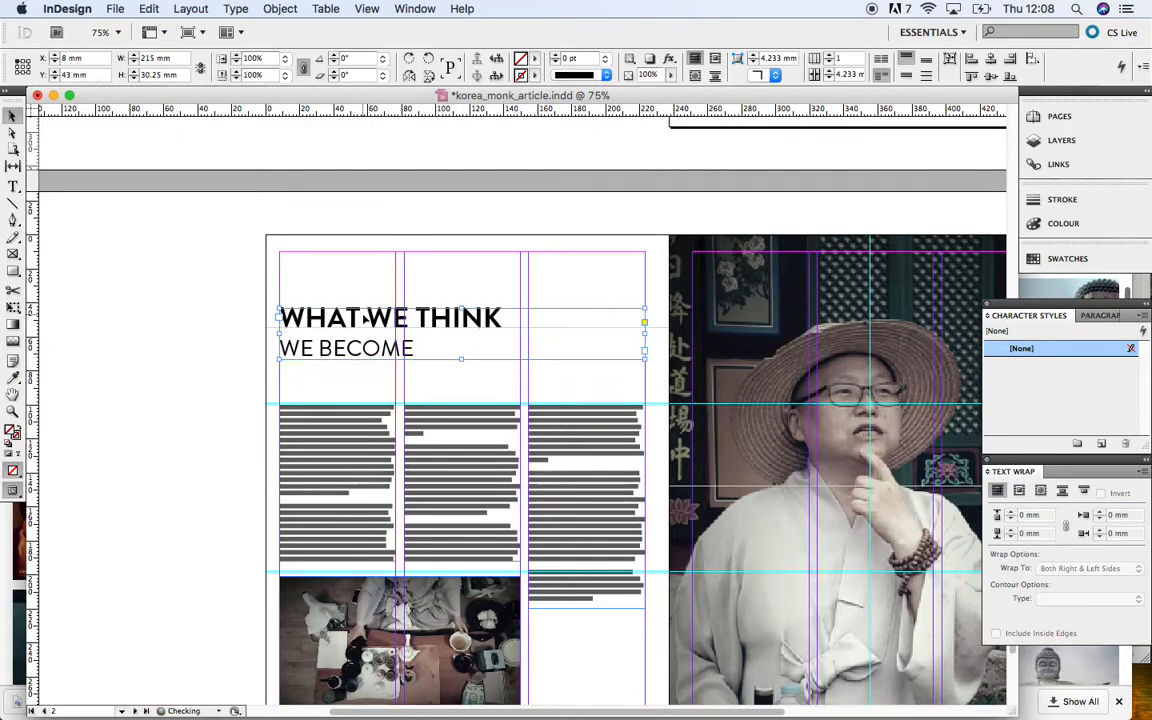
left_click(199, 345)
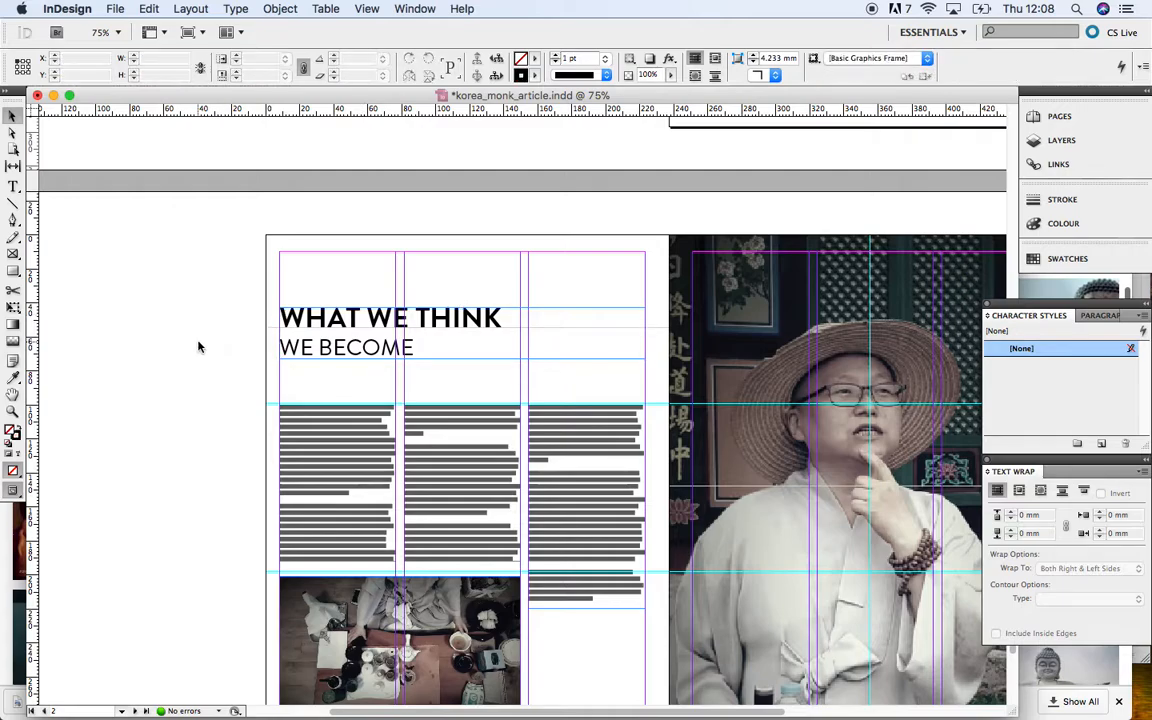
- Check the two-line headline in Preview mode and return to Normal view
left_click(13, 490)
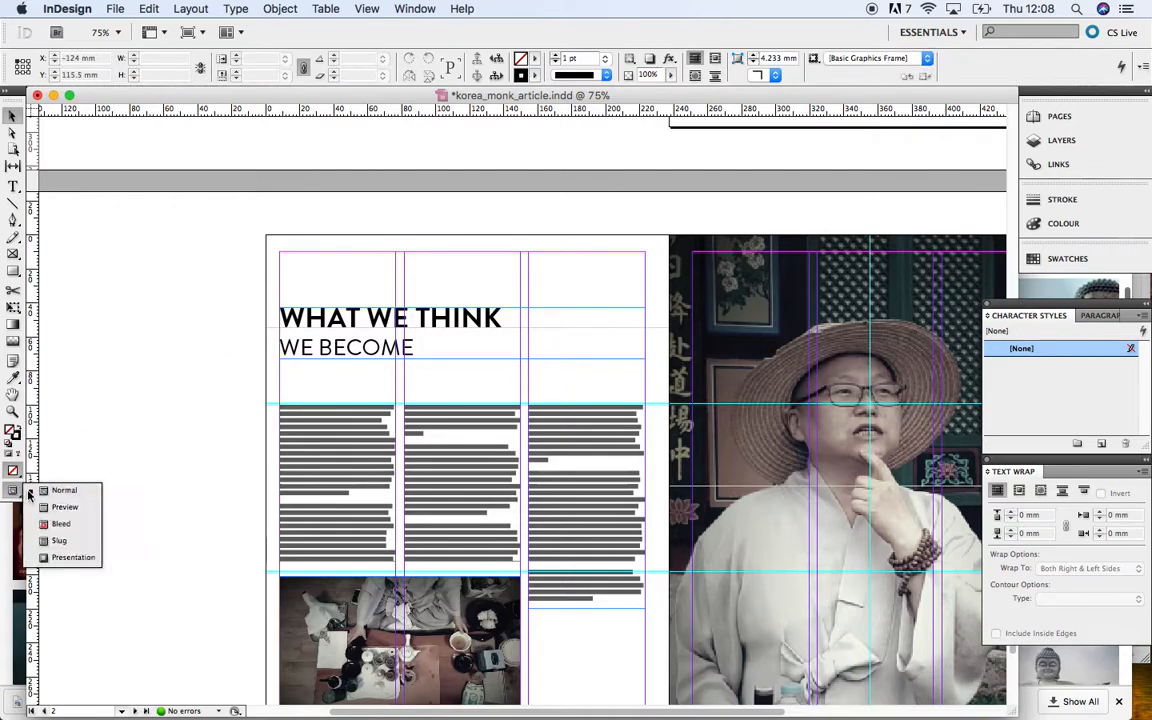
left_click(60, 507)
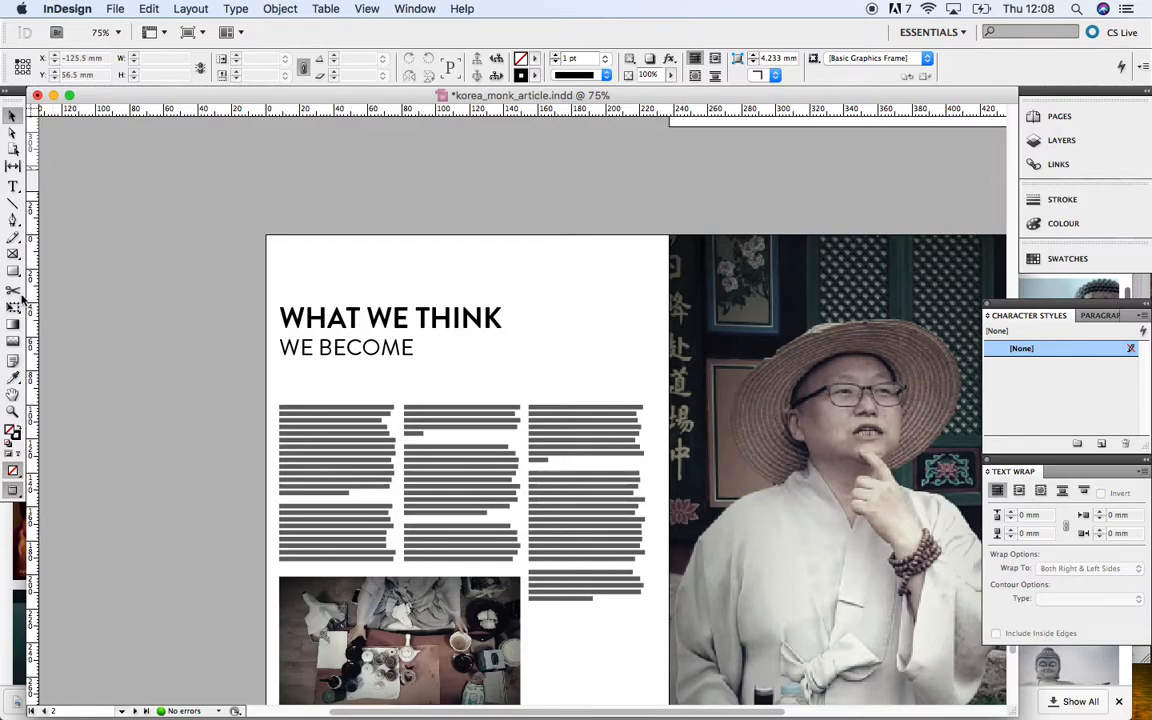
left_click(13, 186)
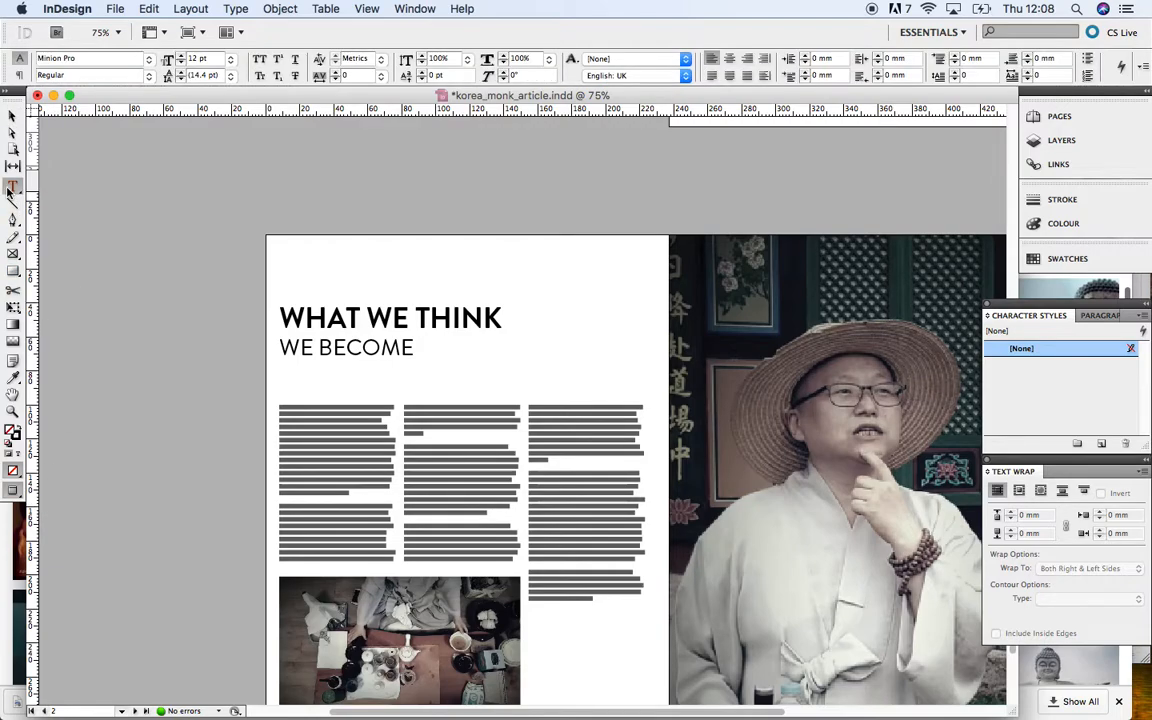
left_click(13, 490)
left_click(64, 490)
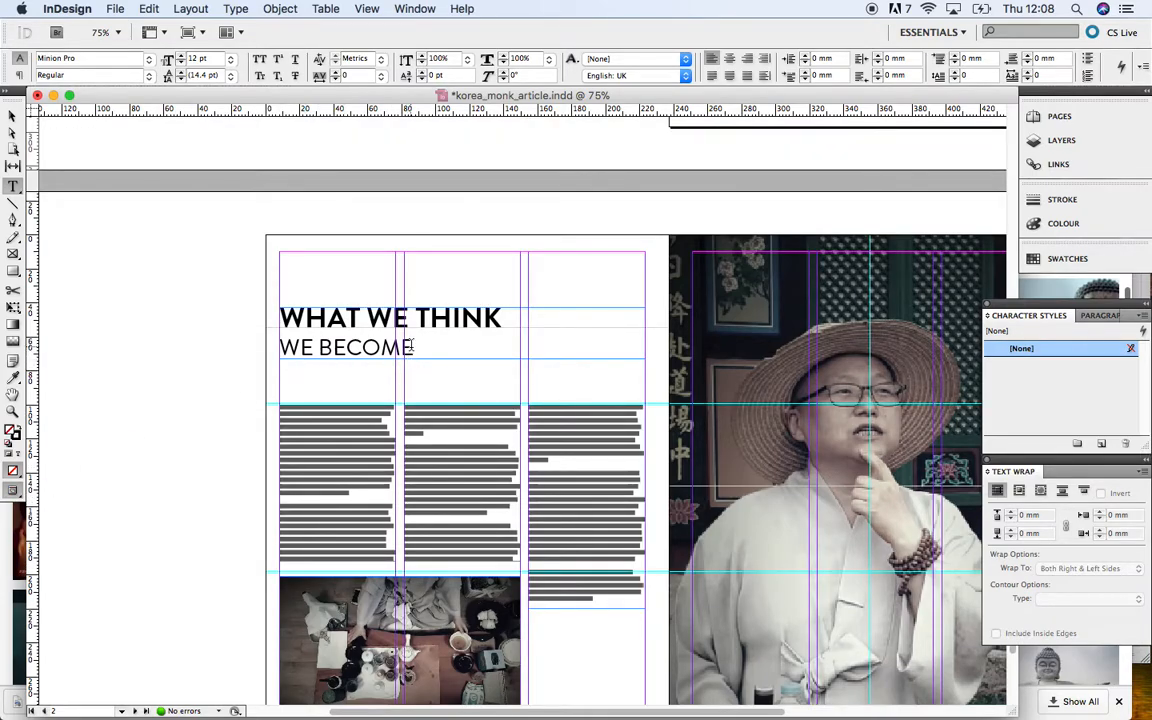
- Cut WE BECOME out of the headline and shorten the remaining frame to about 17.25 mm high
left_click_drag(416, 348, 281, 340)
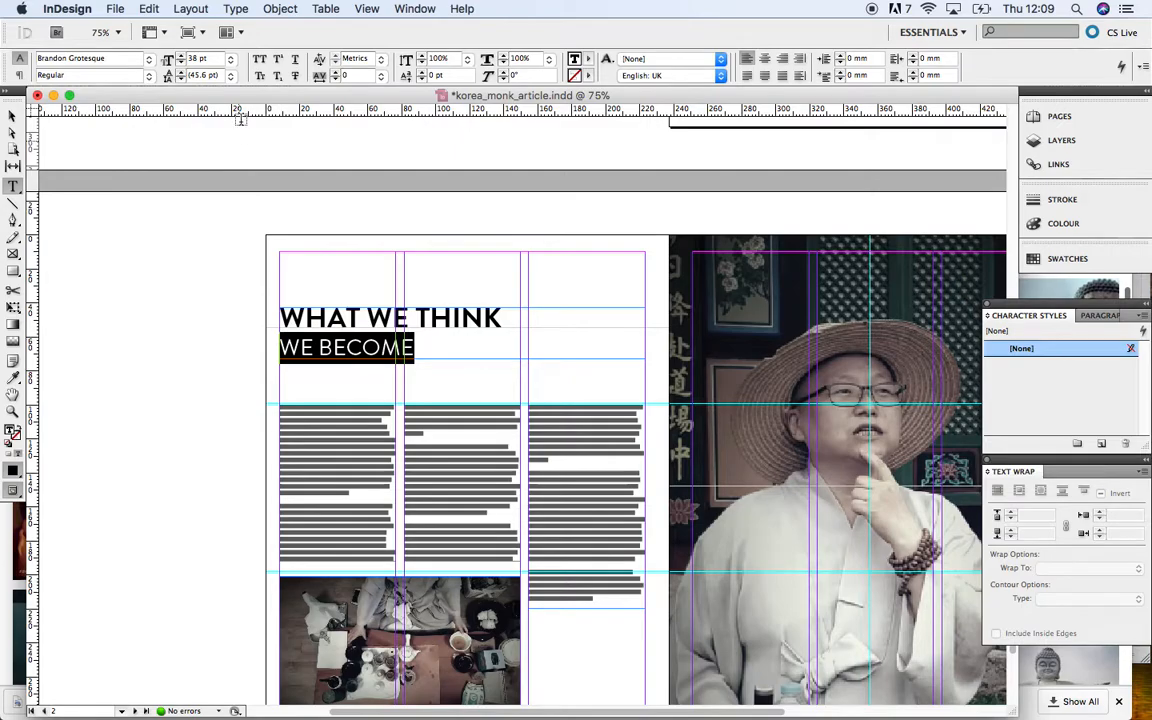
left_click(148, 8)
left_click(170, 71)
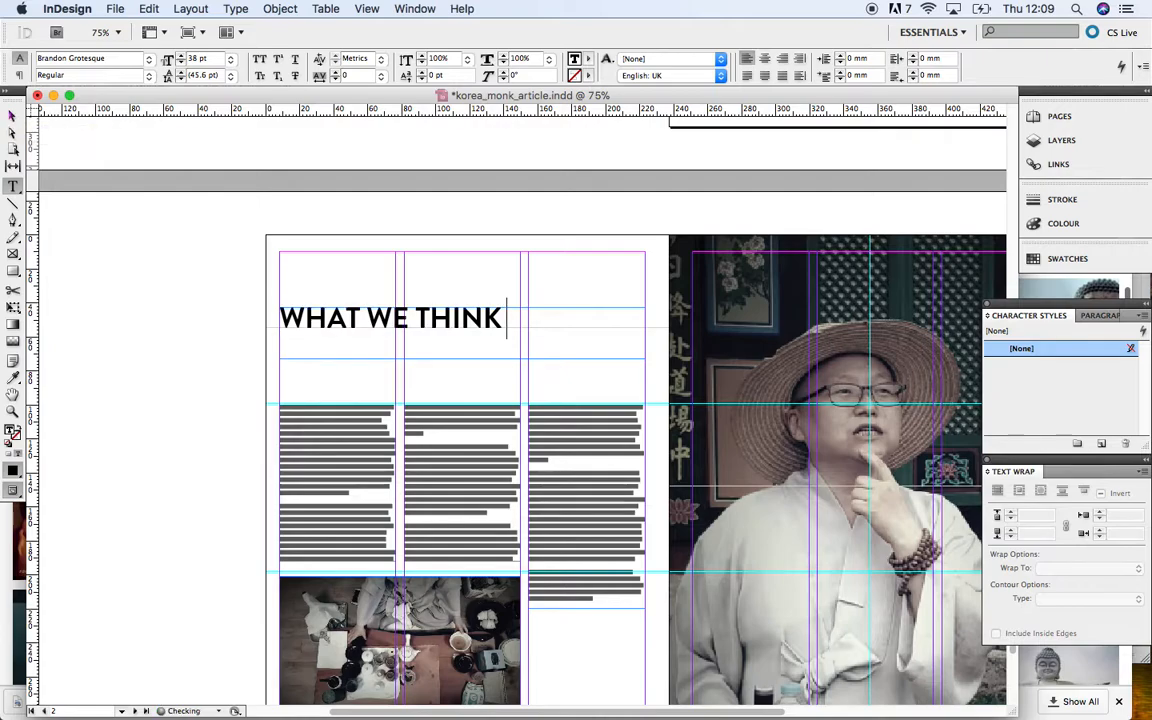
key("Escape")
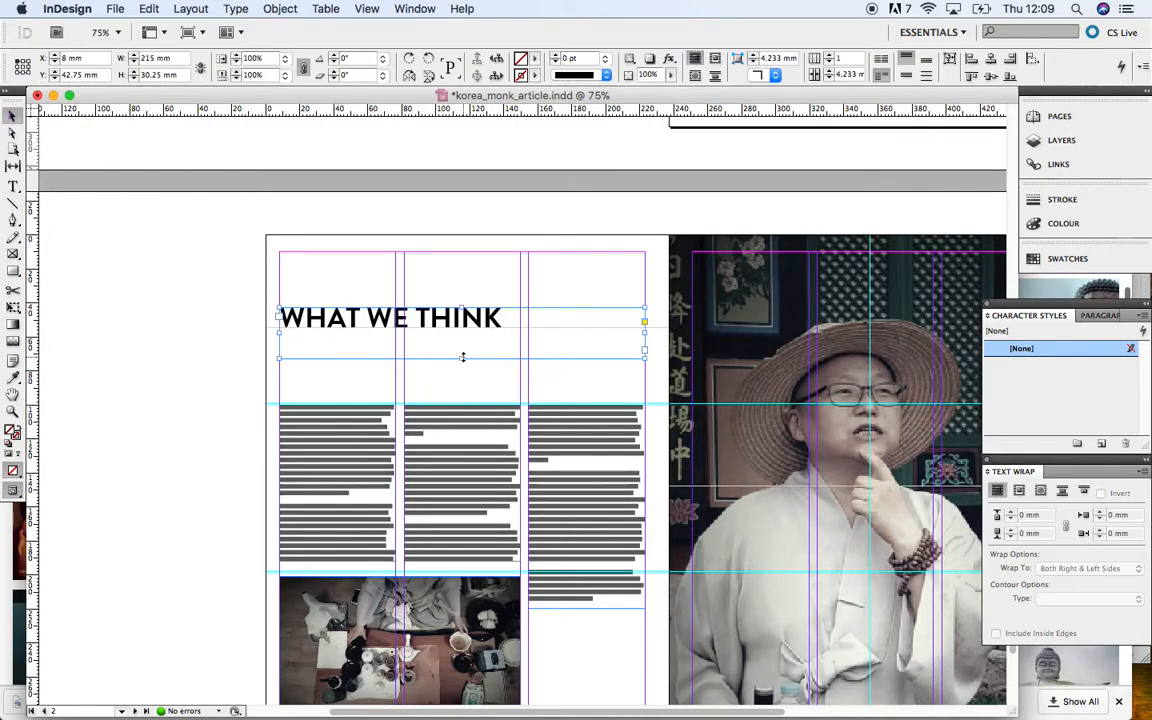
left_click_drag(462, 359, 461, 336)
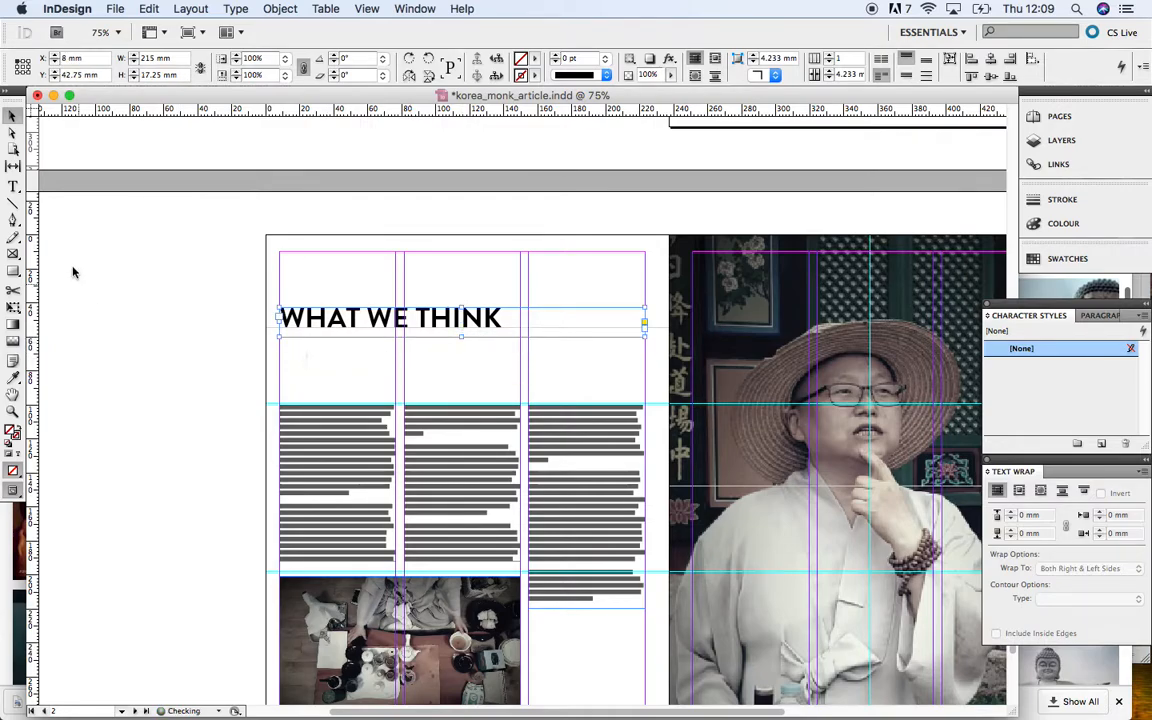
- Draw a new text frame between the headline and the body text and paste WE BECOME into it
left_click(13, 186)
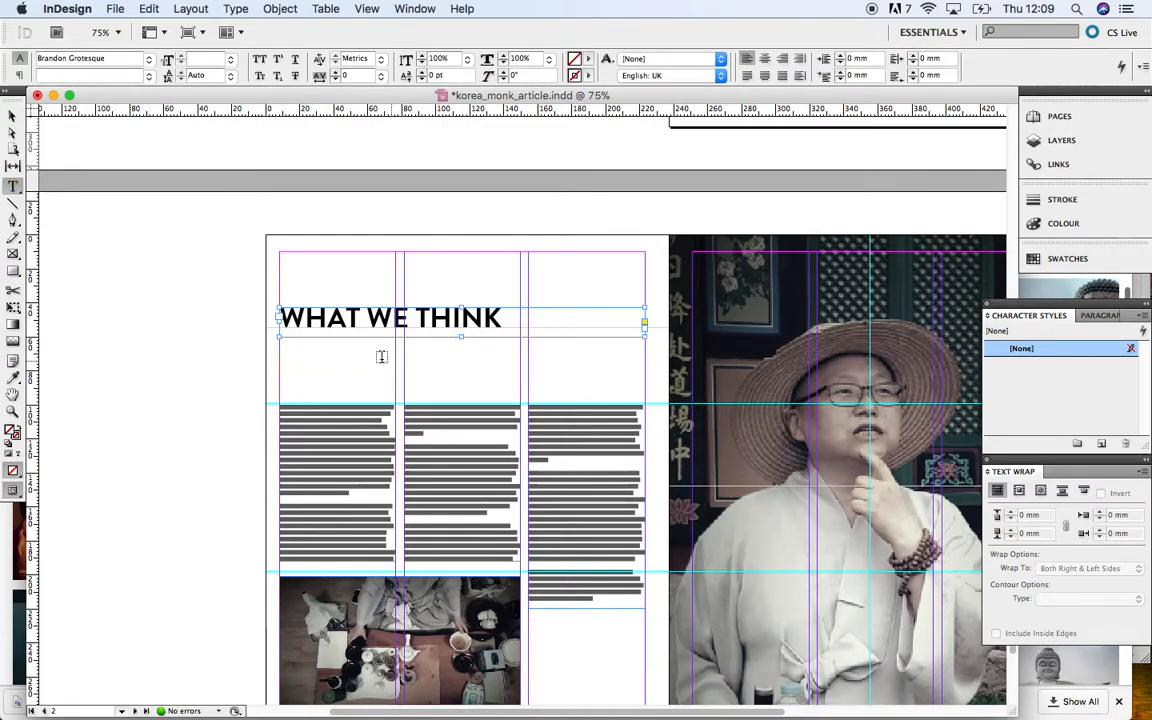
left_click_drag(370, 356, 548, 392)
left_click(148, 8)
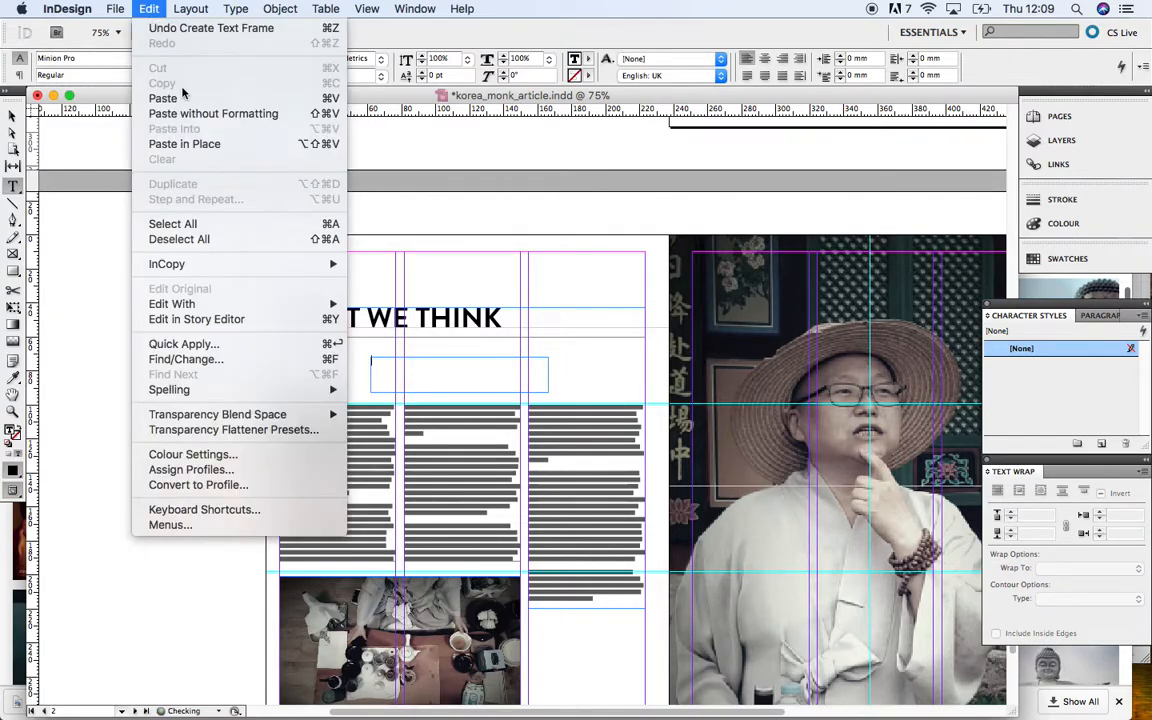
left_click(184, 99)
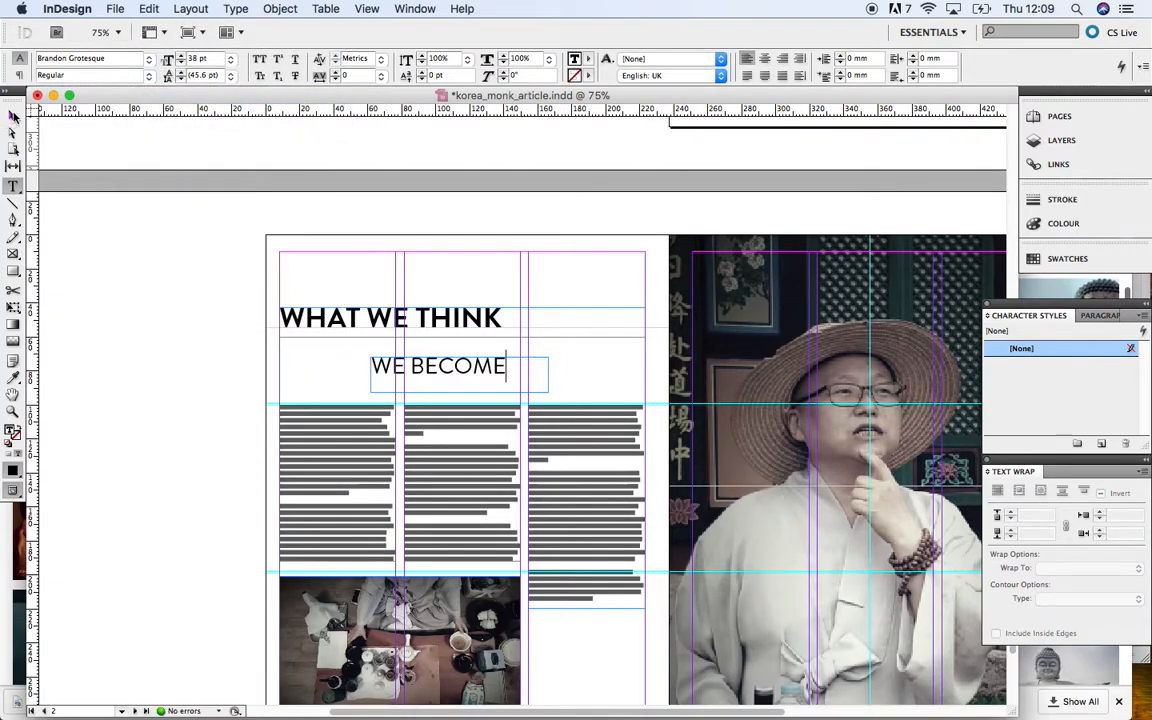
- Tighten the WE BECOME frame to about 88 by 14 mm and move it directly beneath WE THINK, starting at the middle column's left edge
left_click(12, 116)
left_click_drag(459, 392, 459, 381)
left_click_drag(548, 379, 519, 379)
left_click_drag(419, 370, 452, 342)
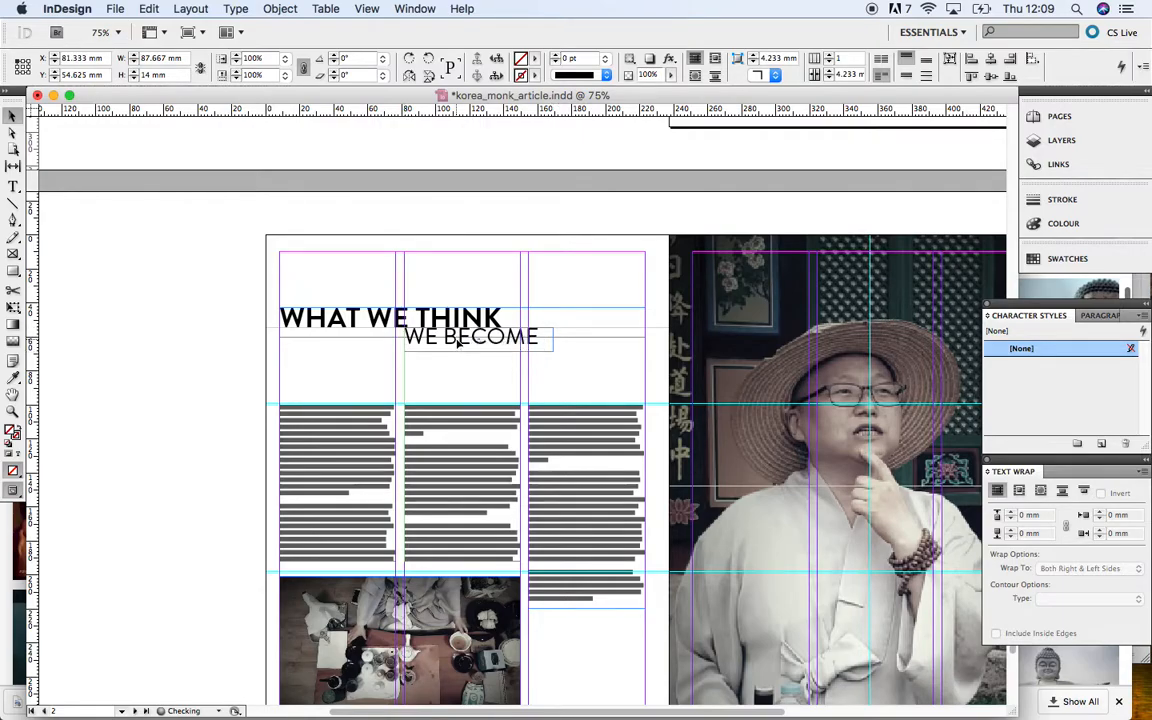
left_click(421, 382)
- Hide the guides around the two headline frames for close alignment
key("super+equal")
key("super+equal")
key("super+equal")
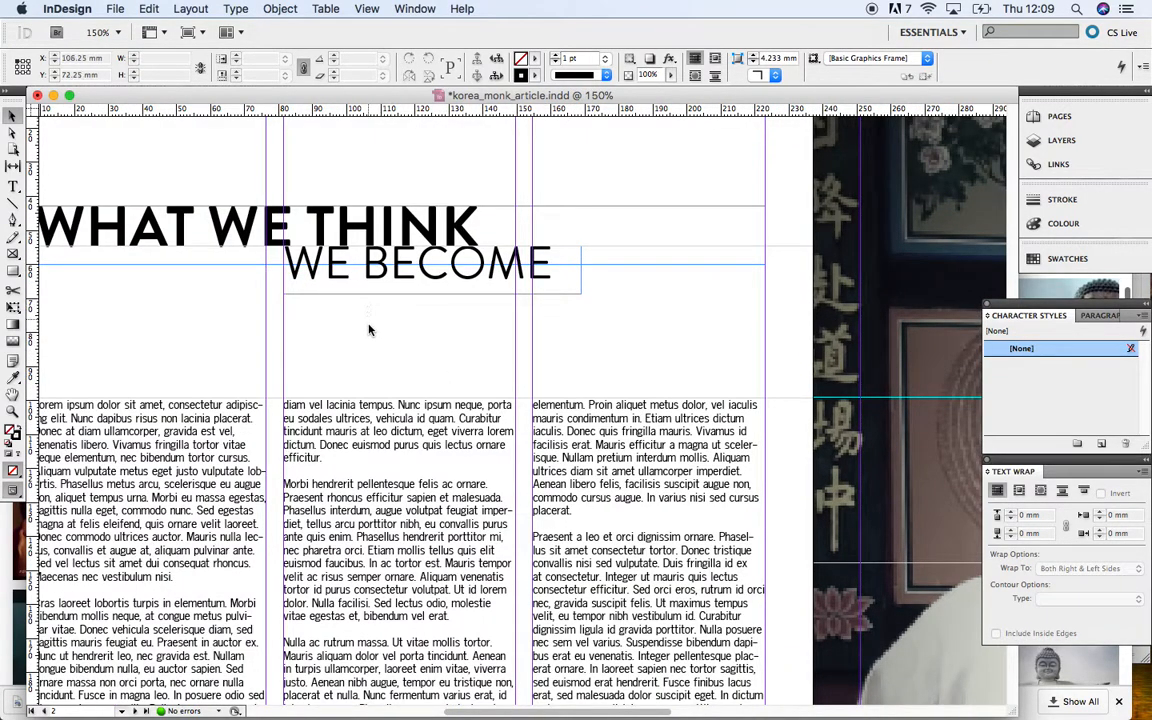
key("super+semicolon")
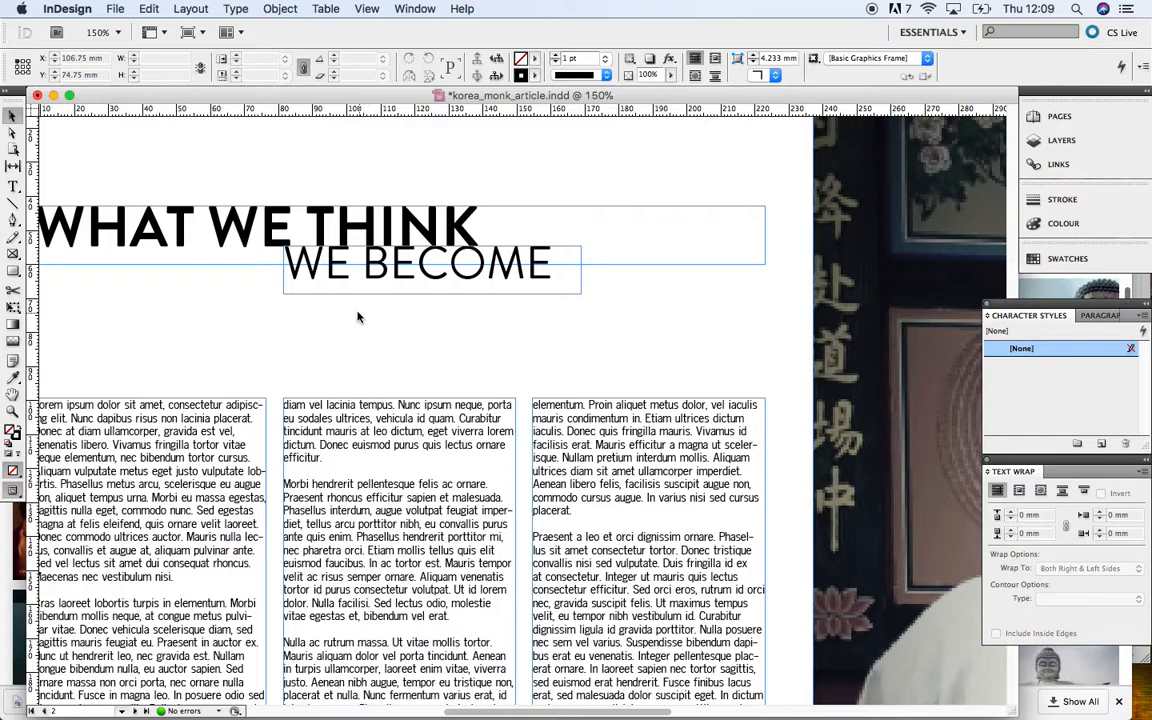
- Nudge the WE BECOME frame to X 81.833 mm and Y 54.625 mm, and deselect it
left_click(334, 281)
key("Right")
key("Right")
key("Right")
key("Right")
key("Left")
key("Up")
key("Up")
key("Up")
key("Left")
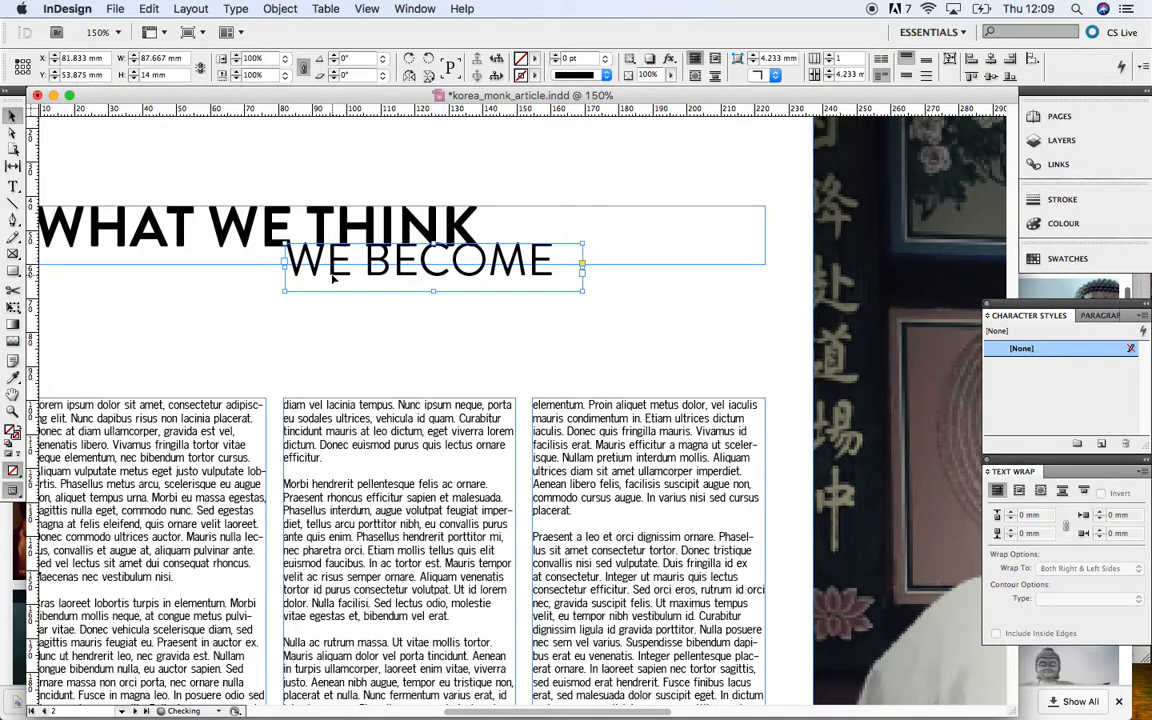
key("Down")
key("Down")
key("Down")
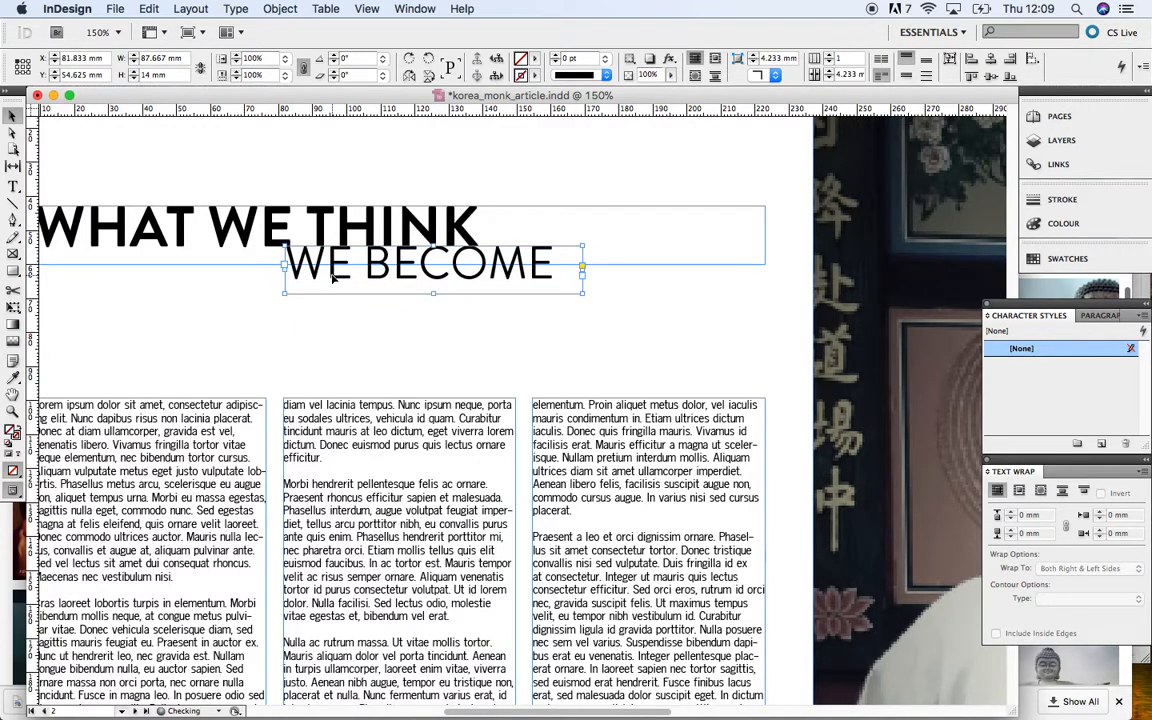
left_click(321, 355)
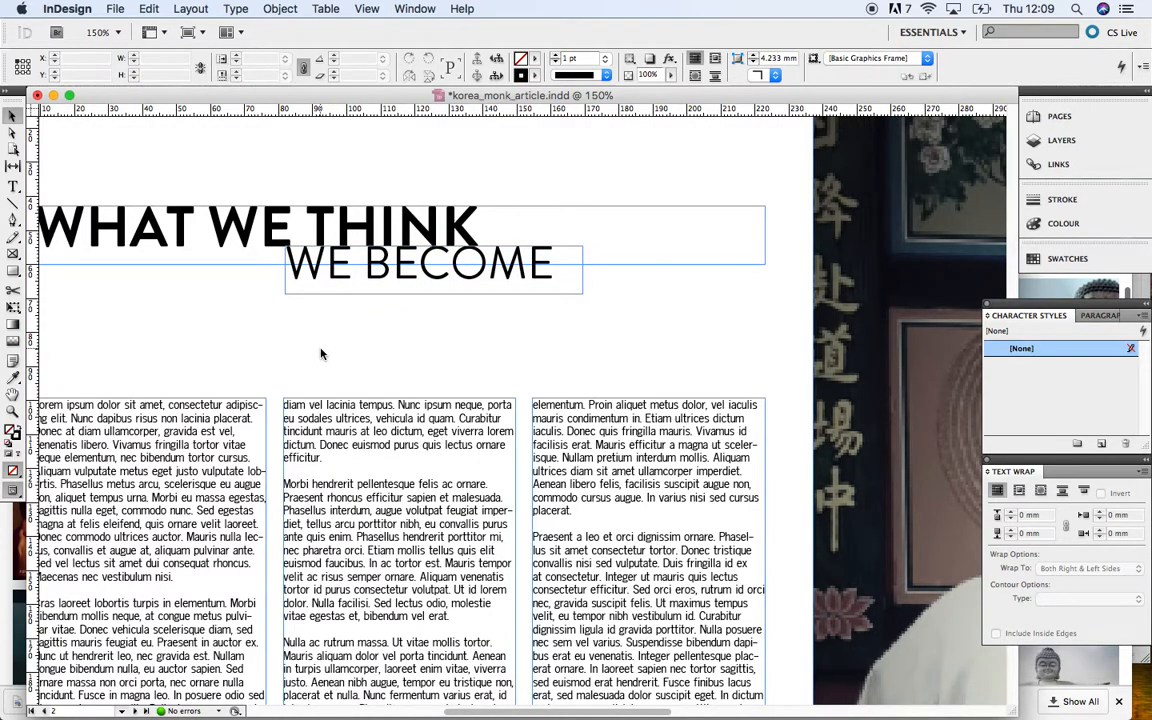
- Check the staggered headline above the body text in Preview mode and return to Normal view with guides shown
left_click(14, 490)
left_click(45, 457)
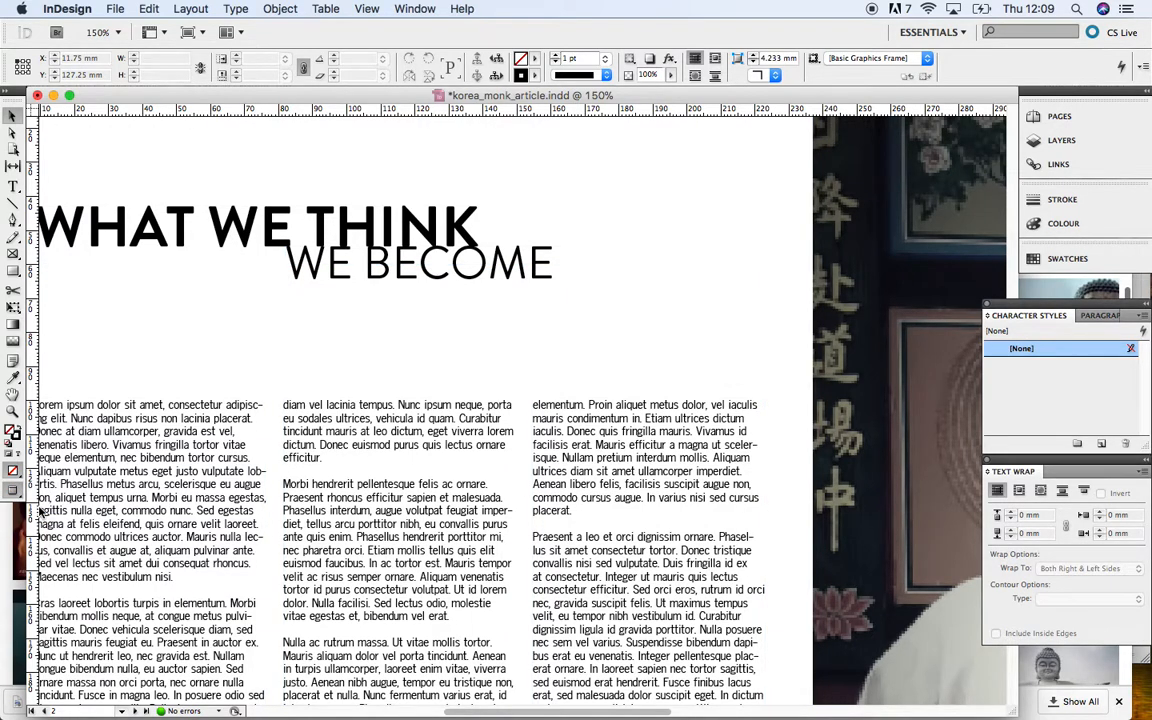
key("super+minus")
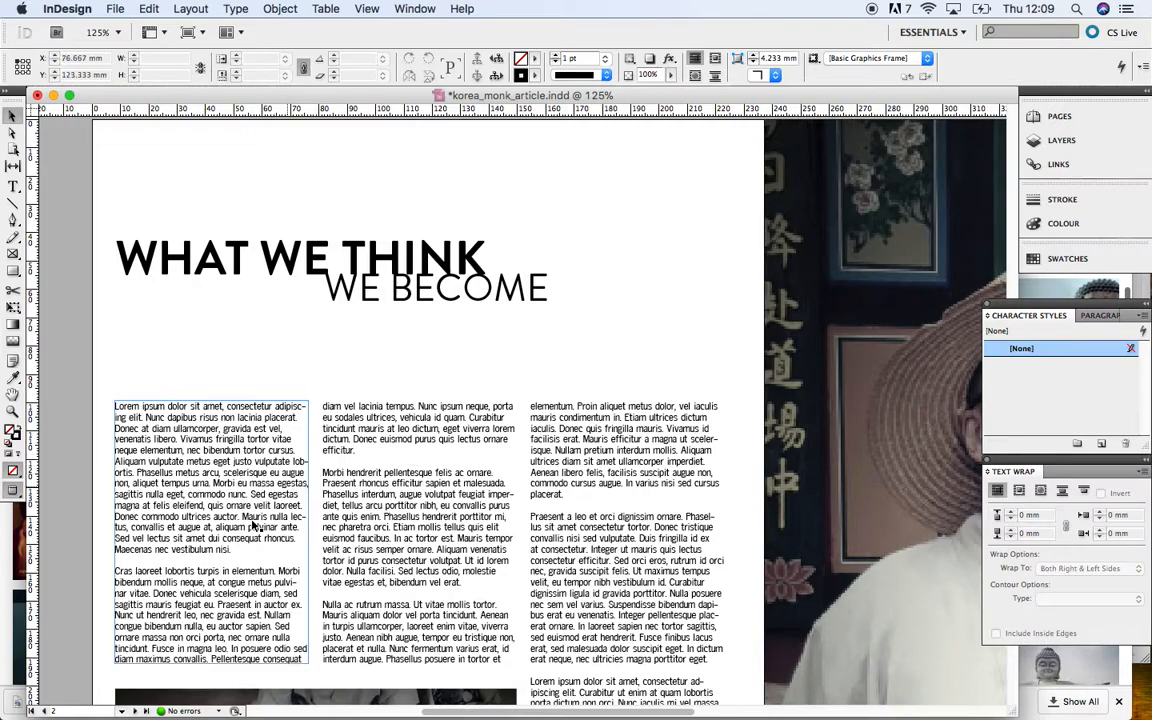
left_click(14, 490)
left_click(42, 443)
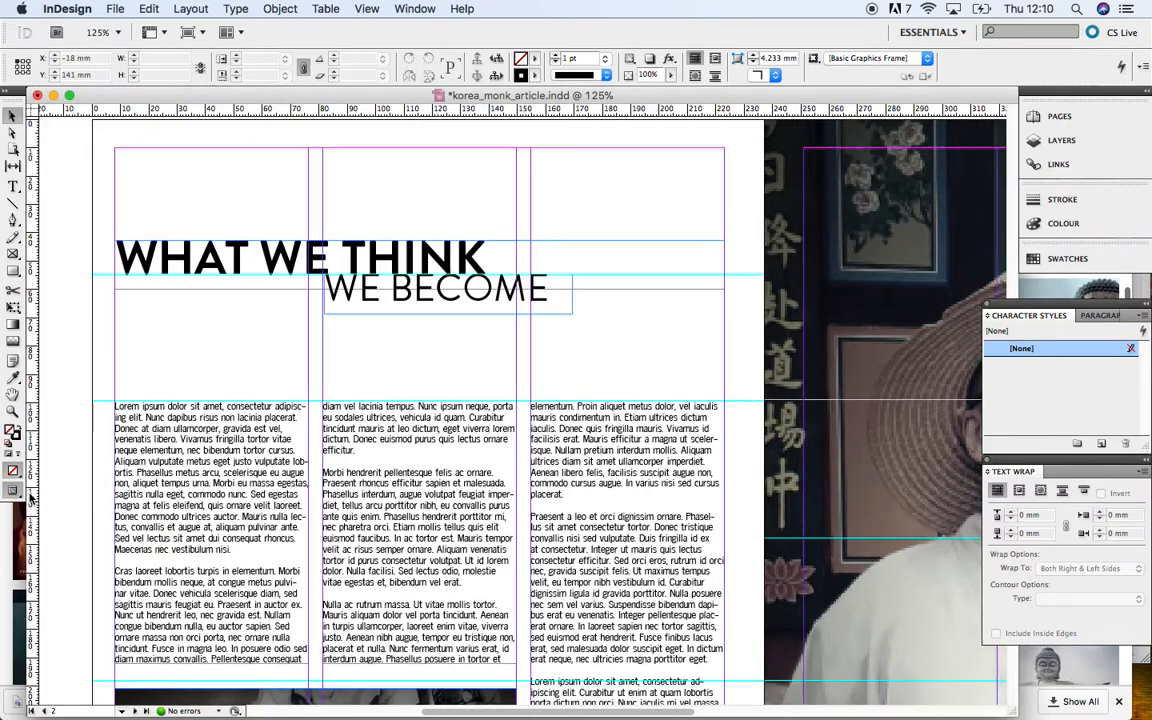
left_click(54, 222)
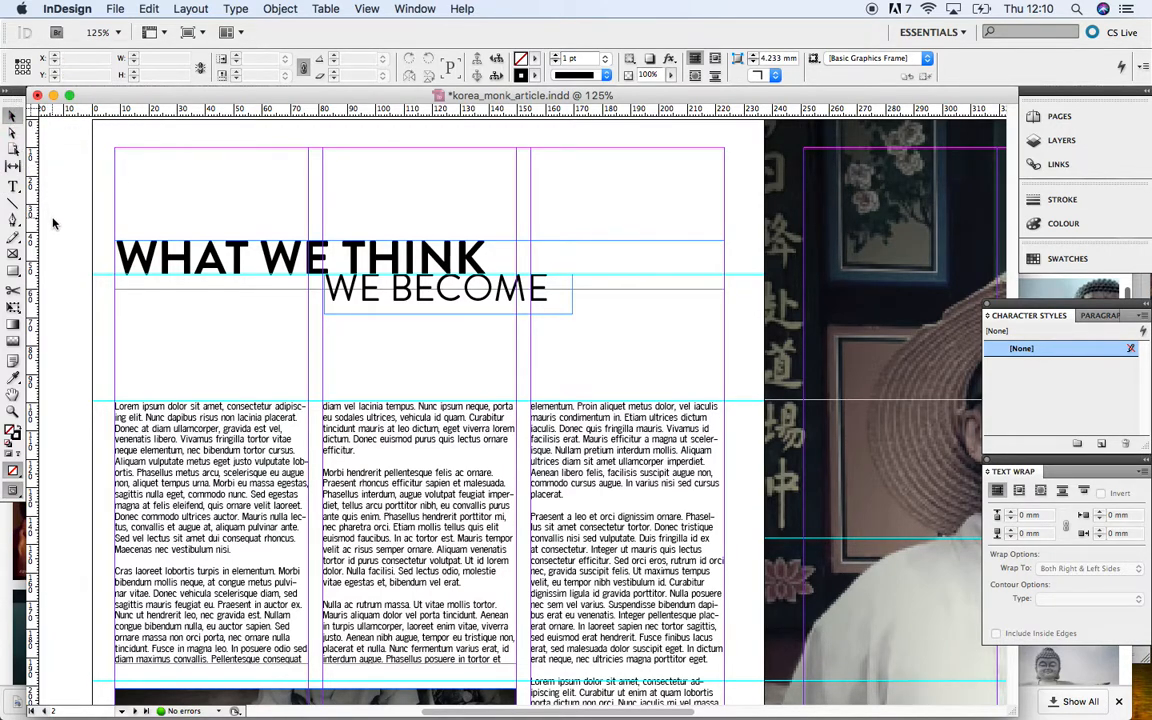
scroll(54, 222, "down", 2)
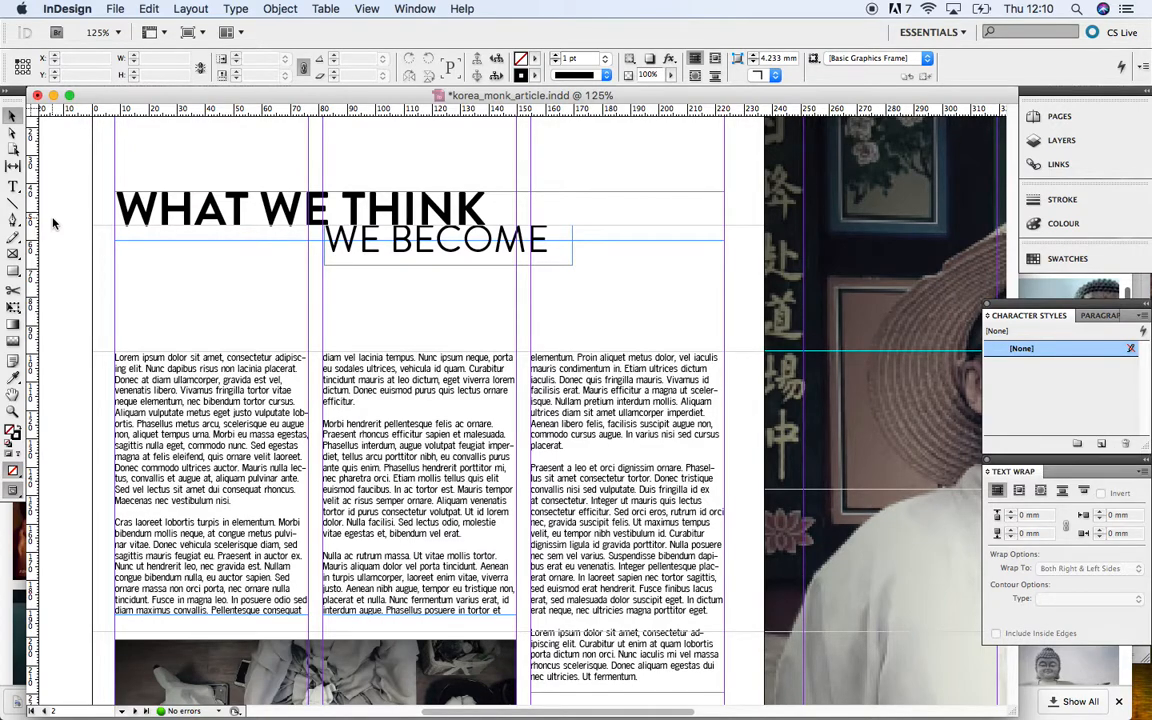
- Save the article and review both pages of the spread at 100% zoom, including the empty space beneath the third text column
key("super+s")
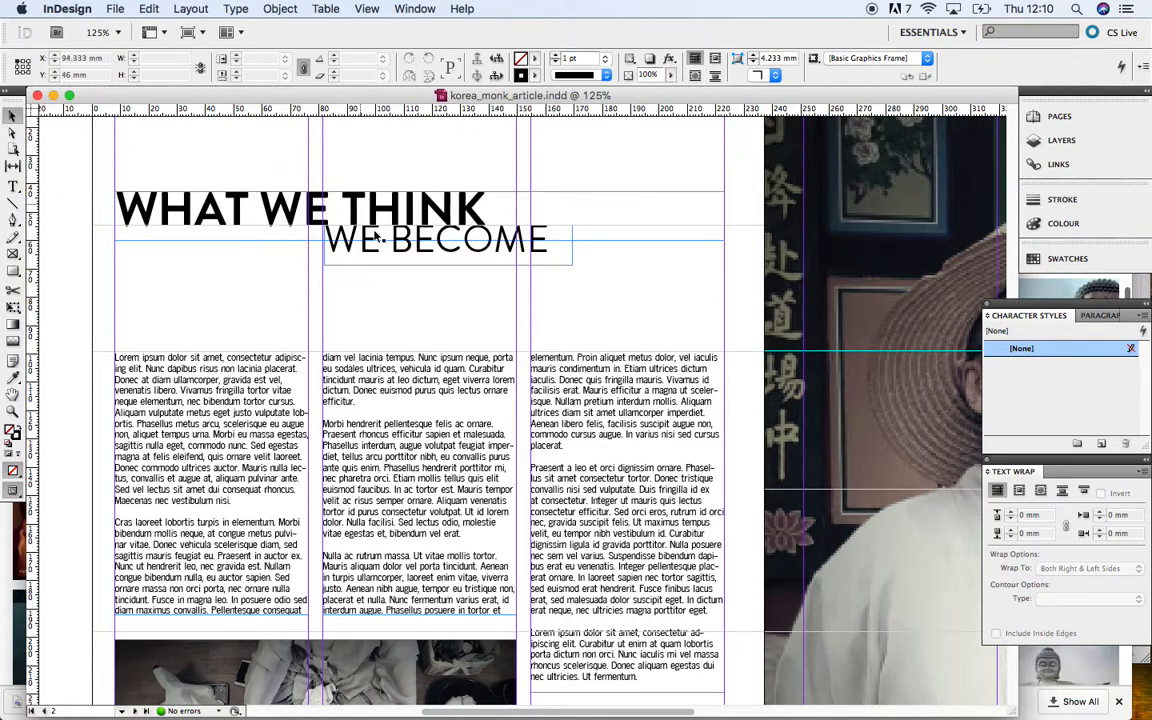
scroll(405, 262, "down", 5)
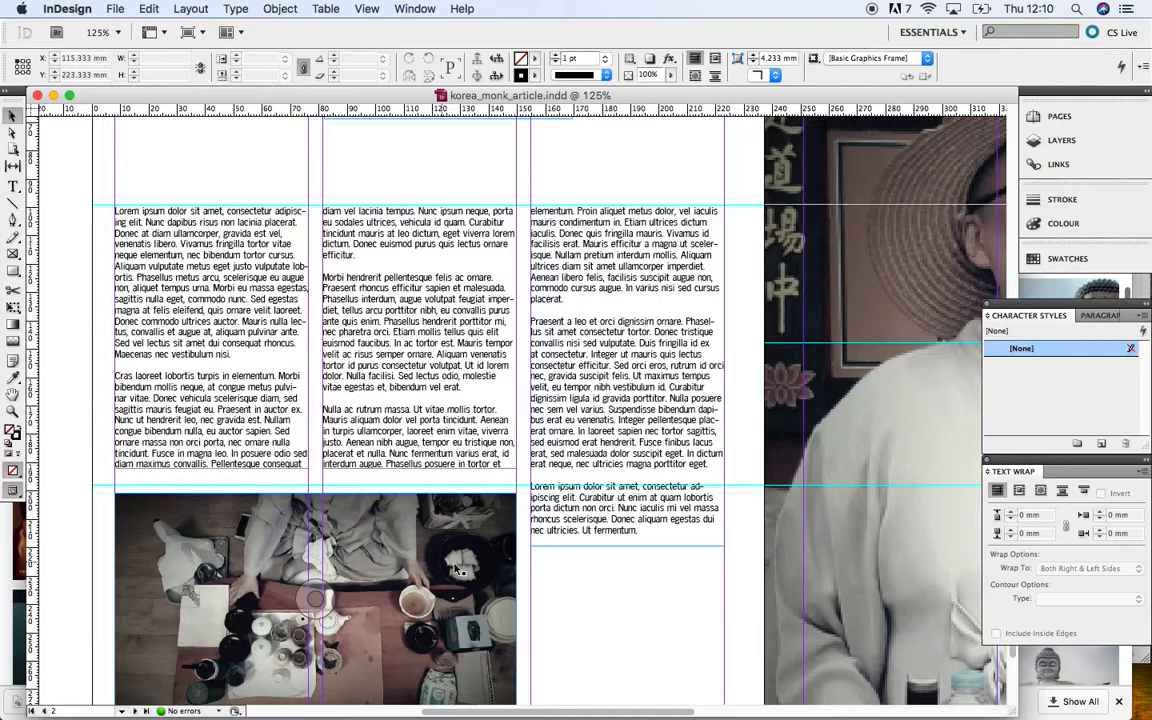
scroll(414, 200, "up", 5)
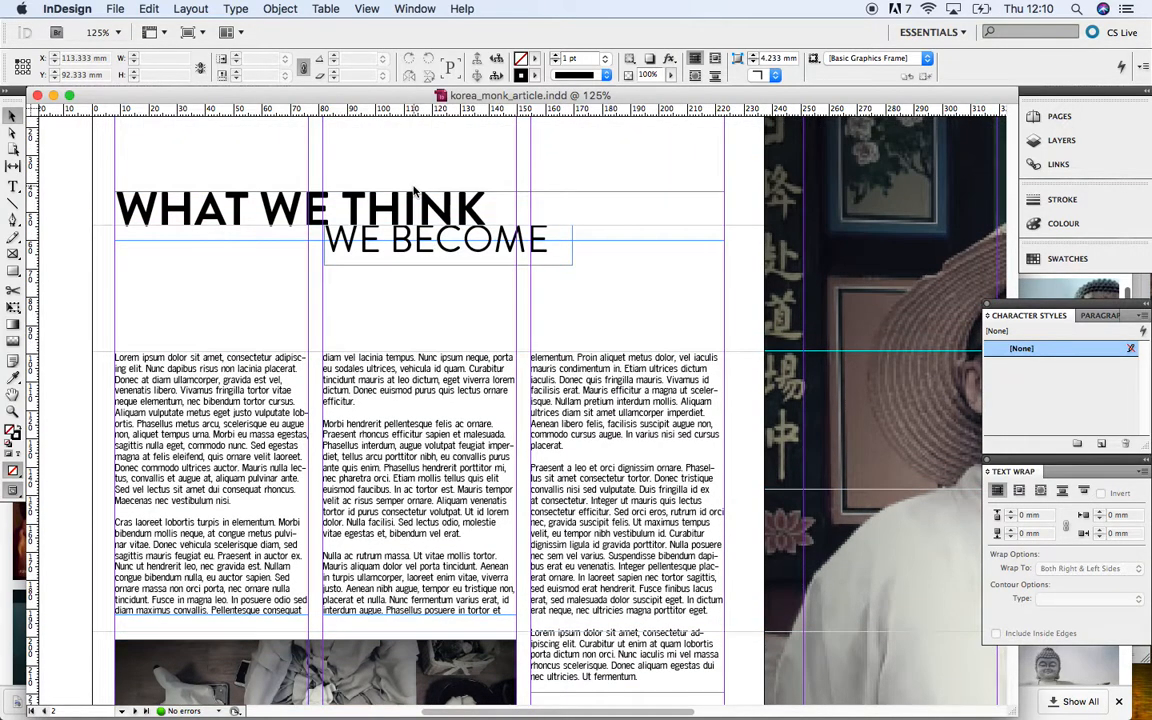
scroll(407, 258, "down", 8)
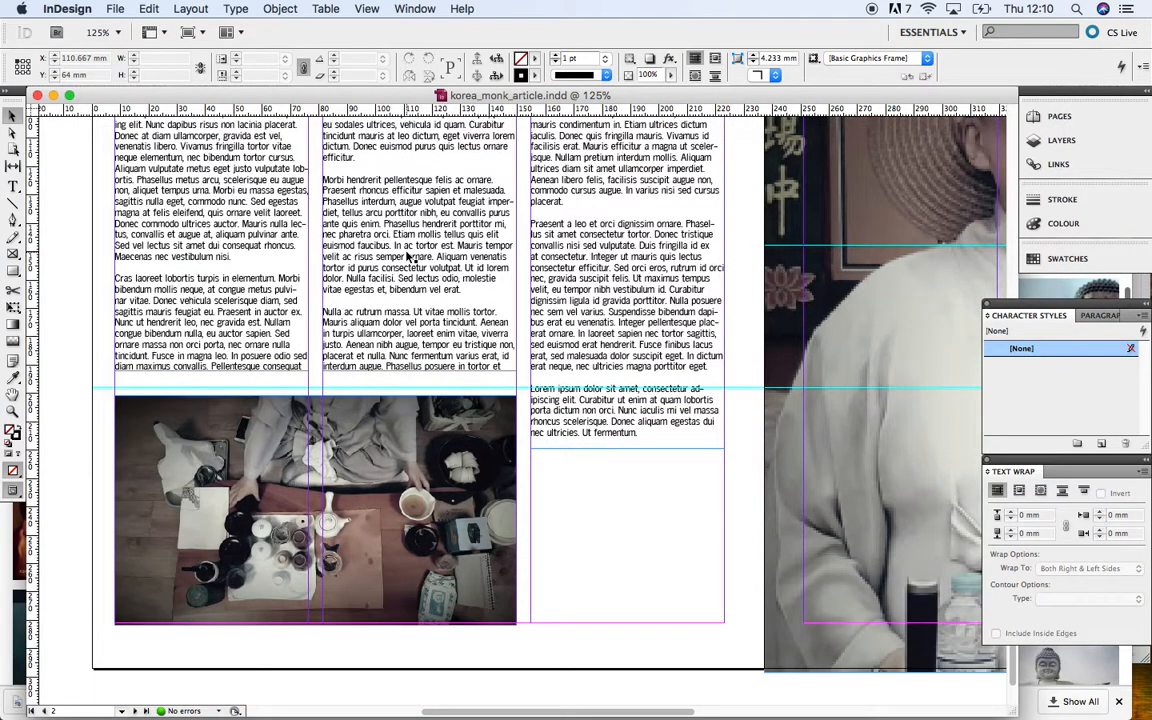
scroll(407, 257, "up", 8)
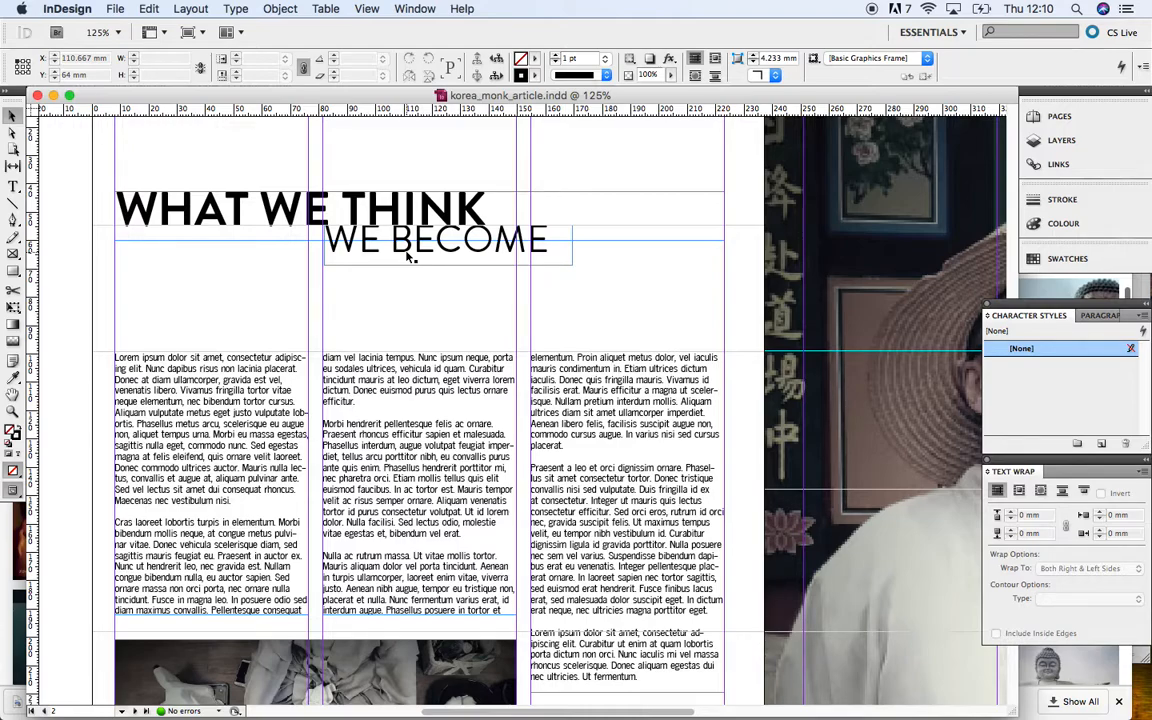
key("super+1")
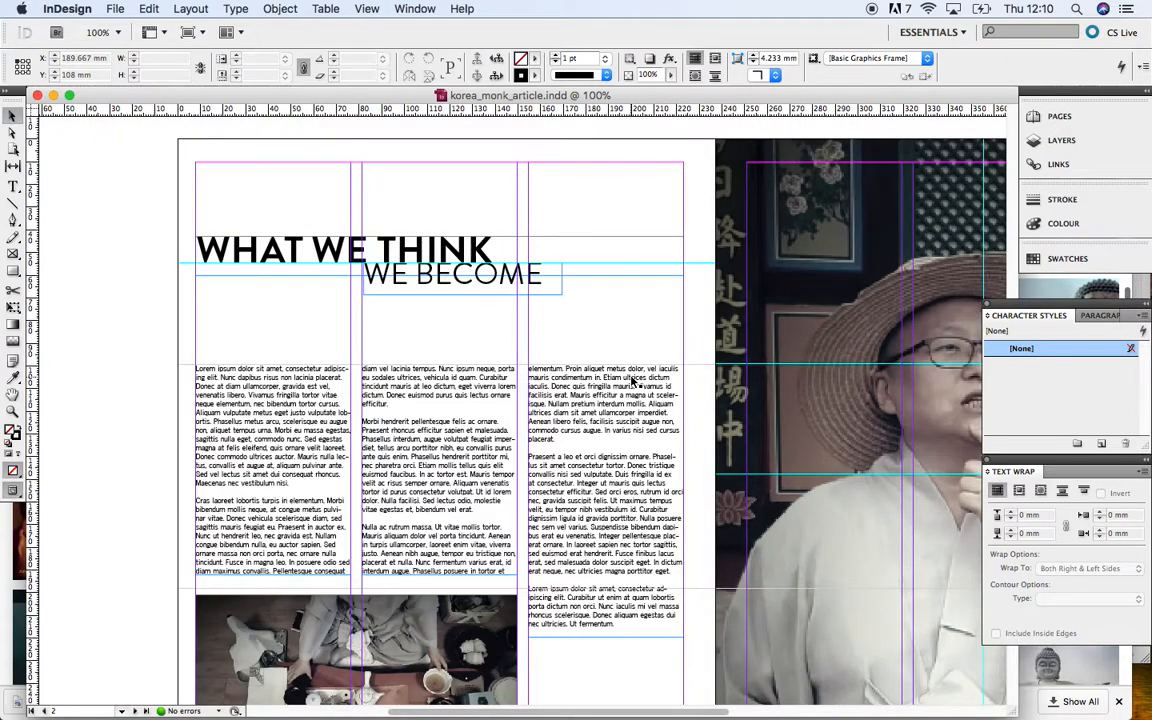
scroll(632, 379, "right", 5)
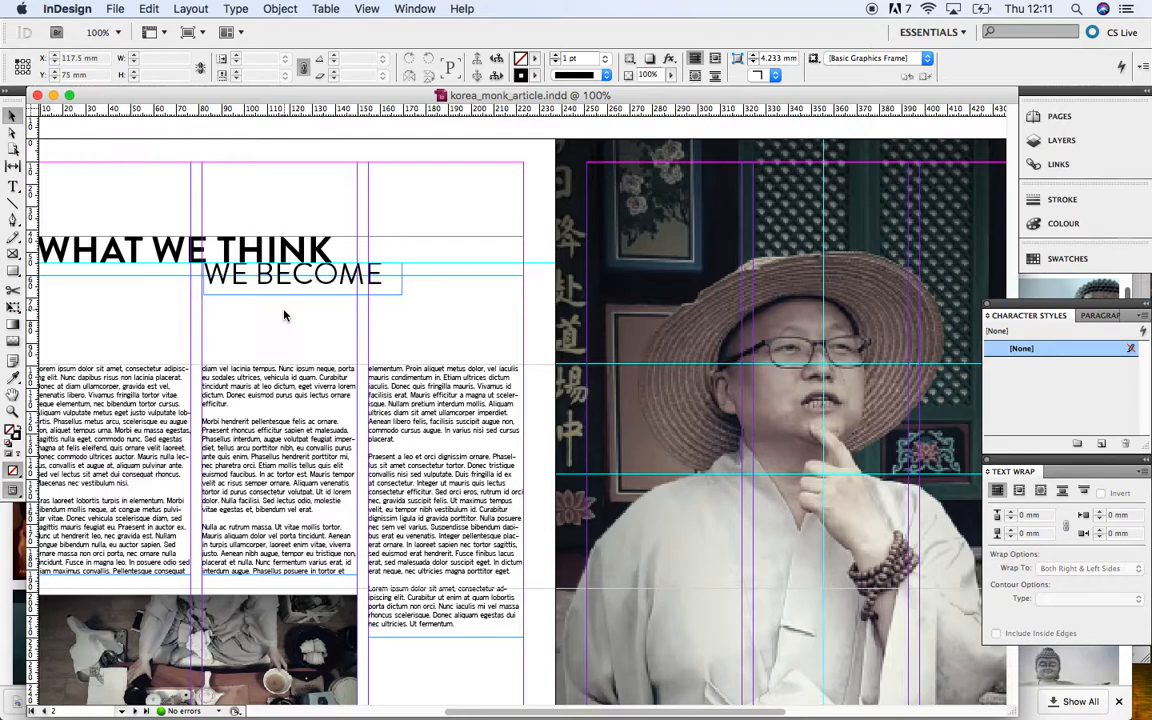
scroll(310, 343, "down", 3)
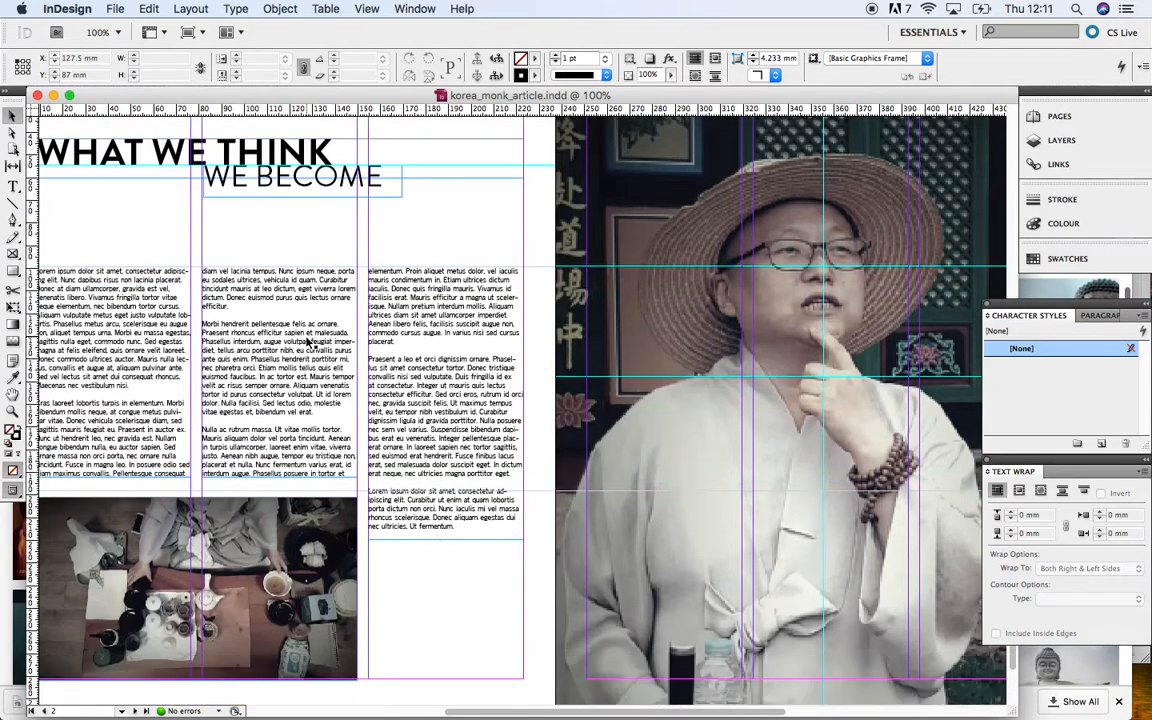
scroll(310, 343, "down", 3)
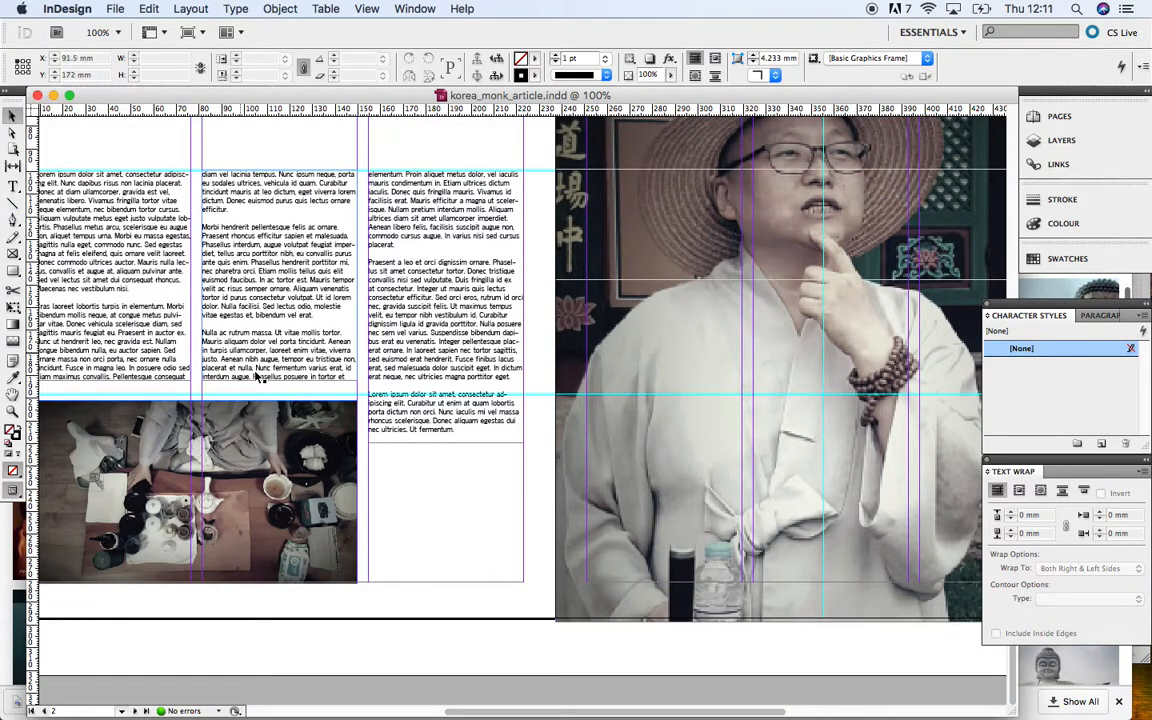
scroll(257, 376, "up", 4)
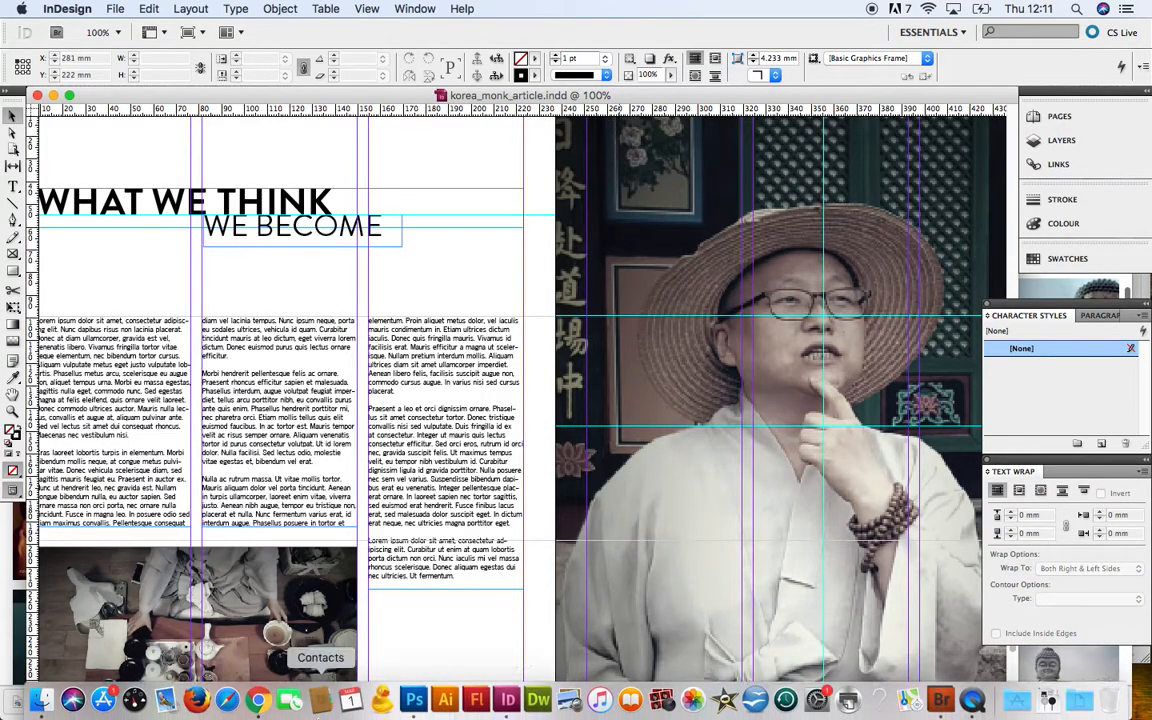
- Switch to Chrome and browse the buddhist sayings image results for a second quote
left_click(258, 708)
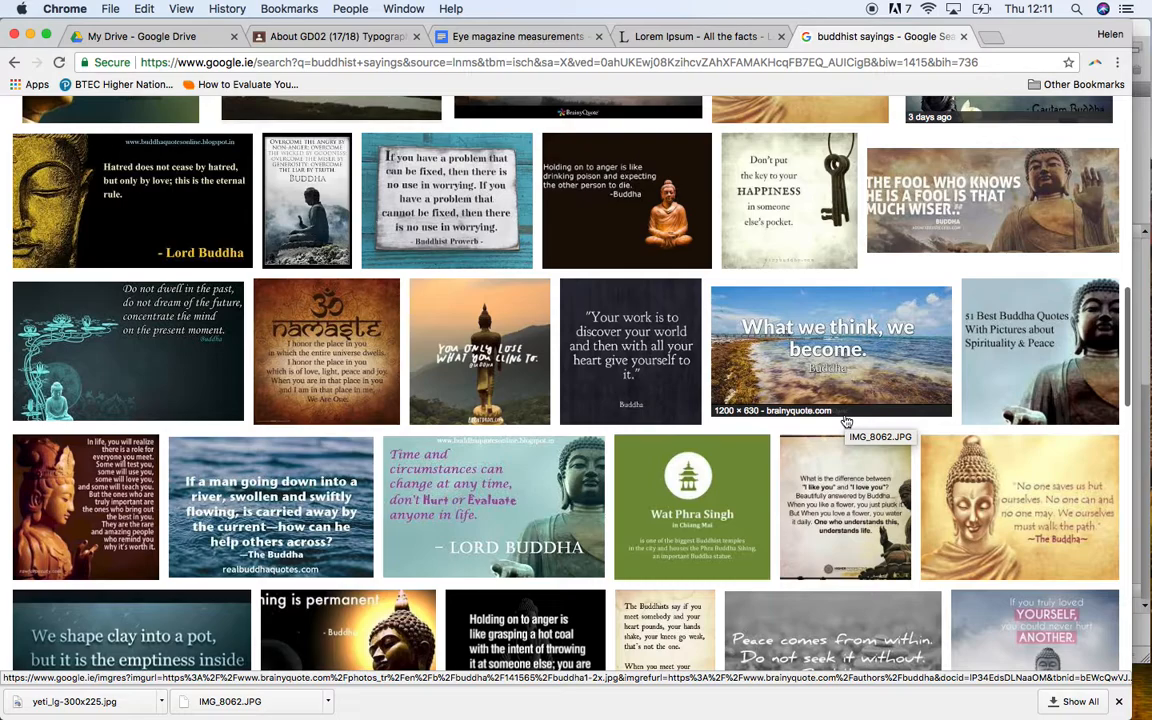
scroll(846, 422, "up", 5)
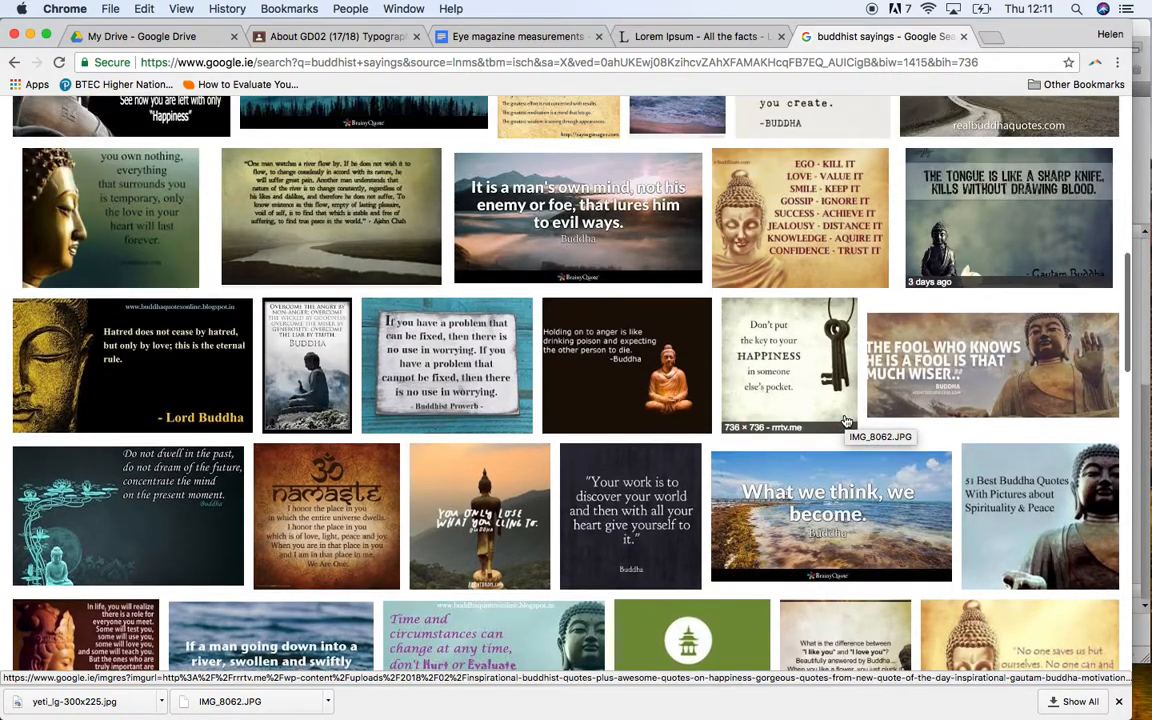
scroll(846, 422, "up", 2)
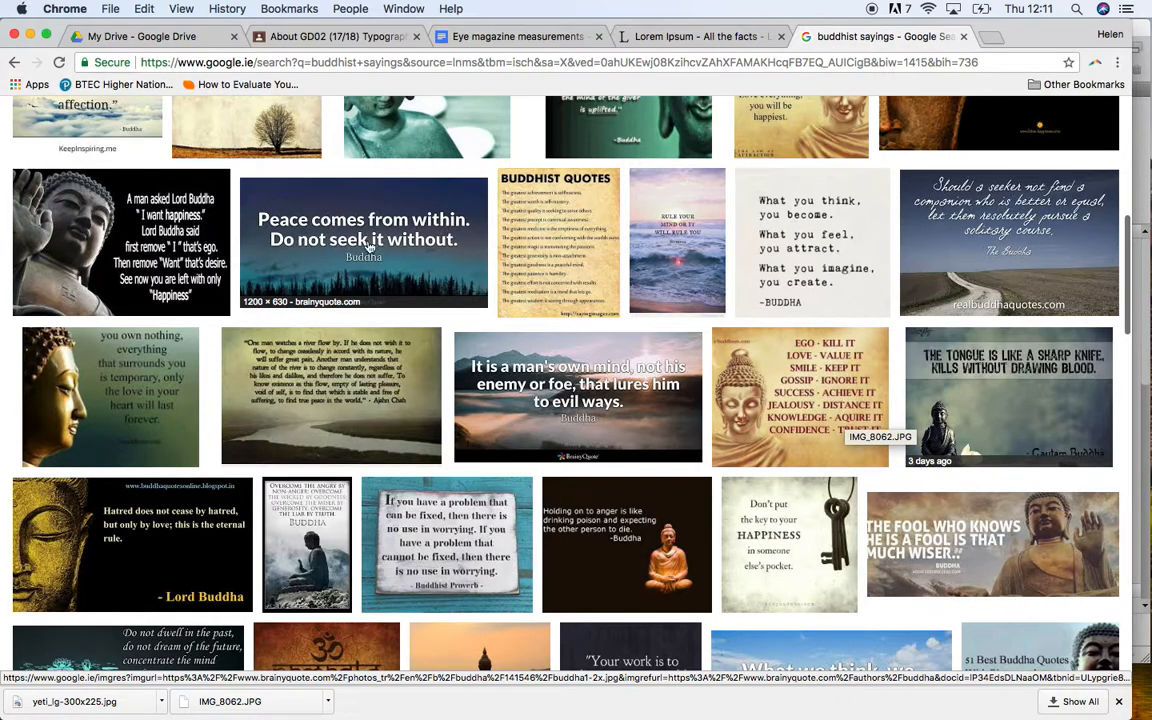
- Return to InDesign and add a column-wide text frame beneath the third column's text, reading "Peace comes from within, do not seek it without"
mouse_move(262, 706)
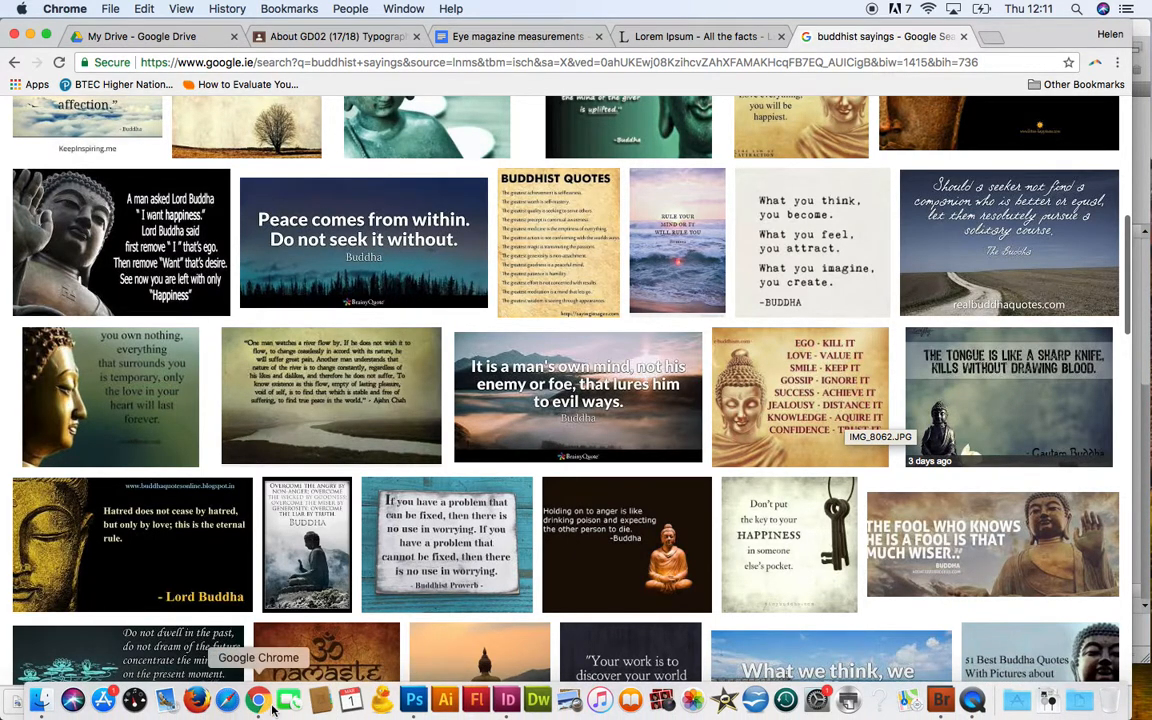
left_click(507, 702)
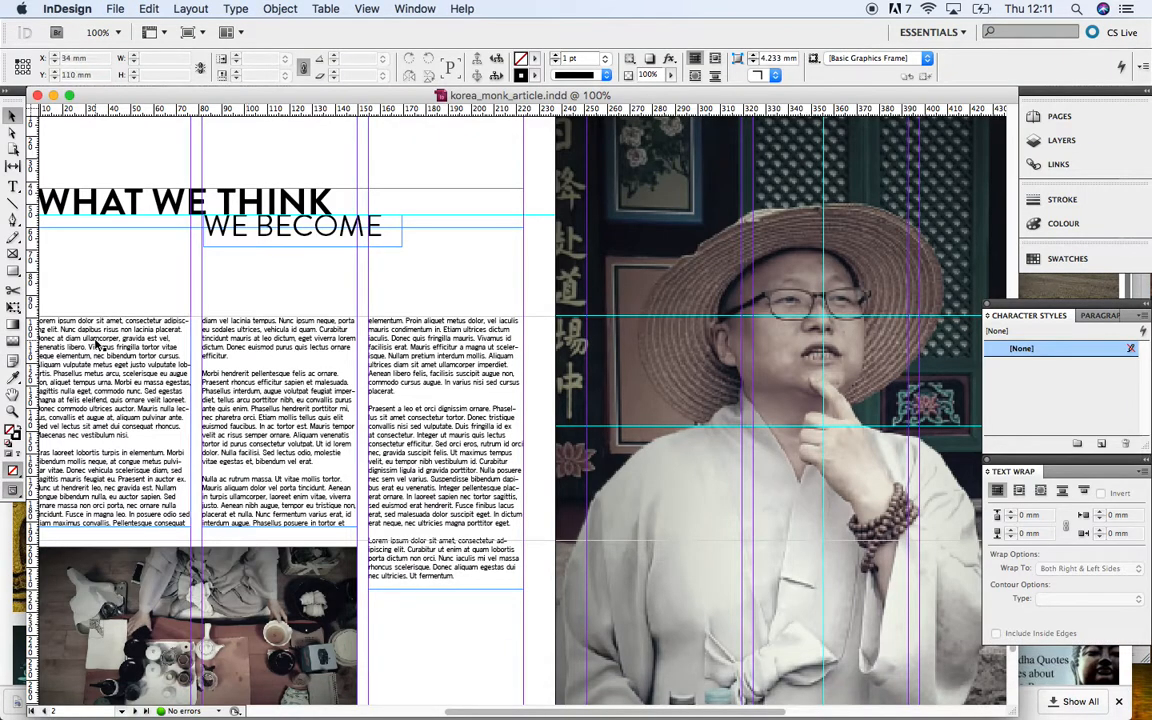
left_click(12, 185)
scroll(290, 480, "down", 4)
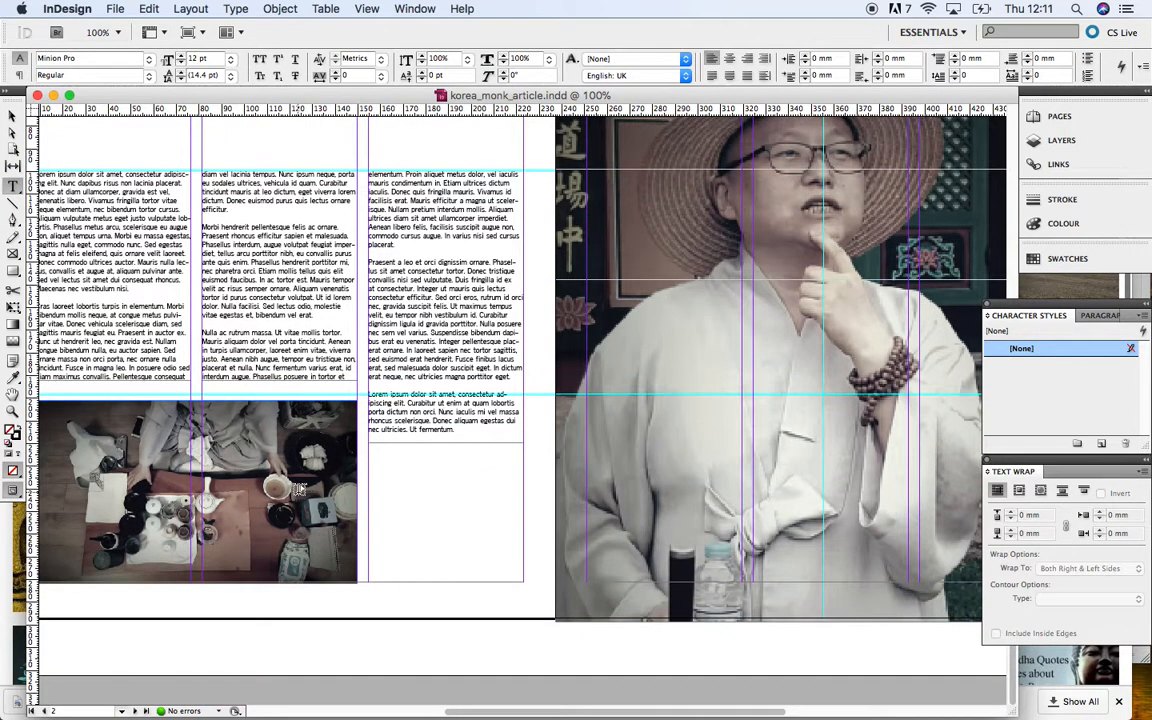
left_click_drag(368, 467, 524, 551)
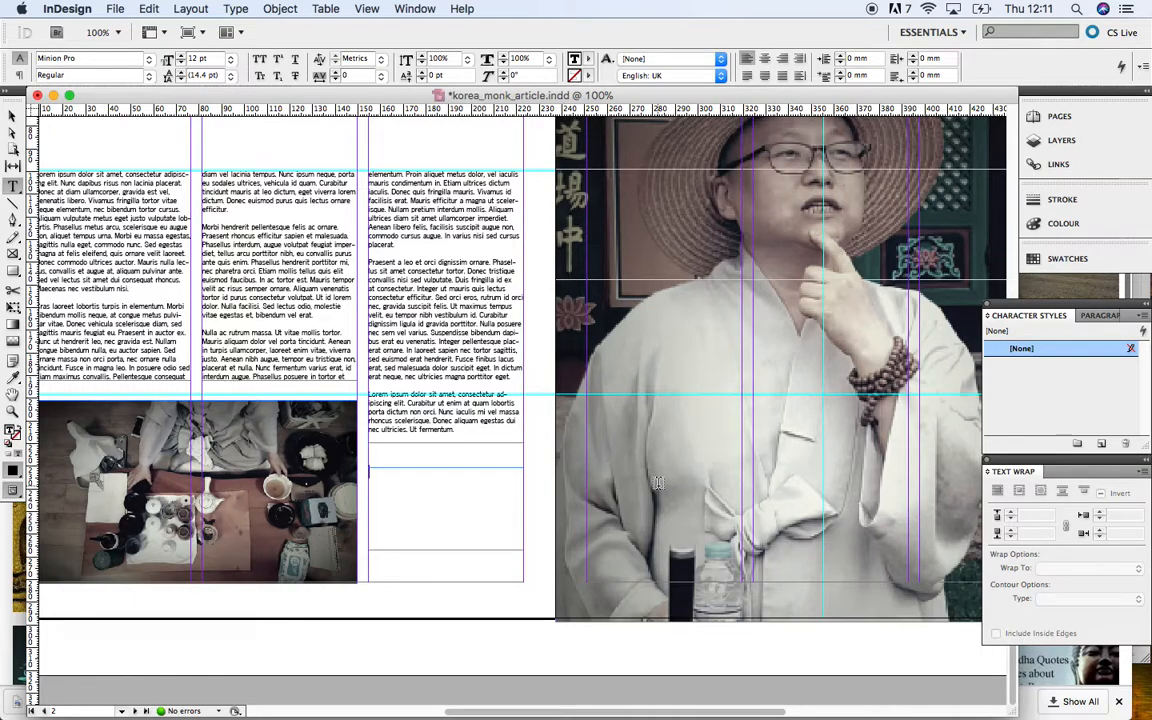
type("\"Peace comes from within, do not seek")
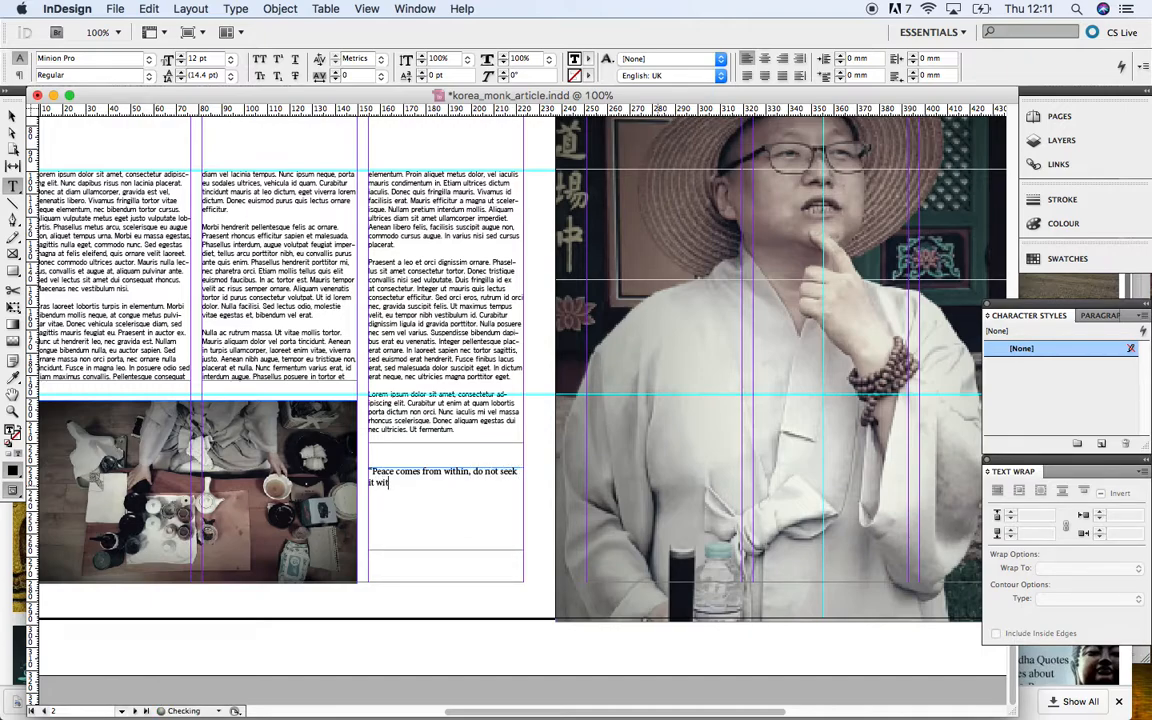
- Check the quote's original wording and punctuation in Chrome and return to InDesign
mouse_move(476, 703)
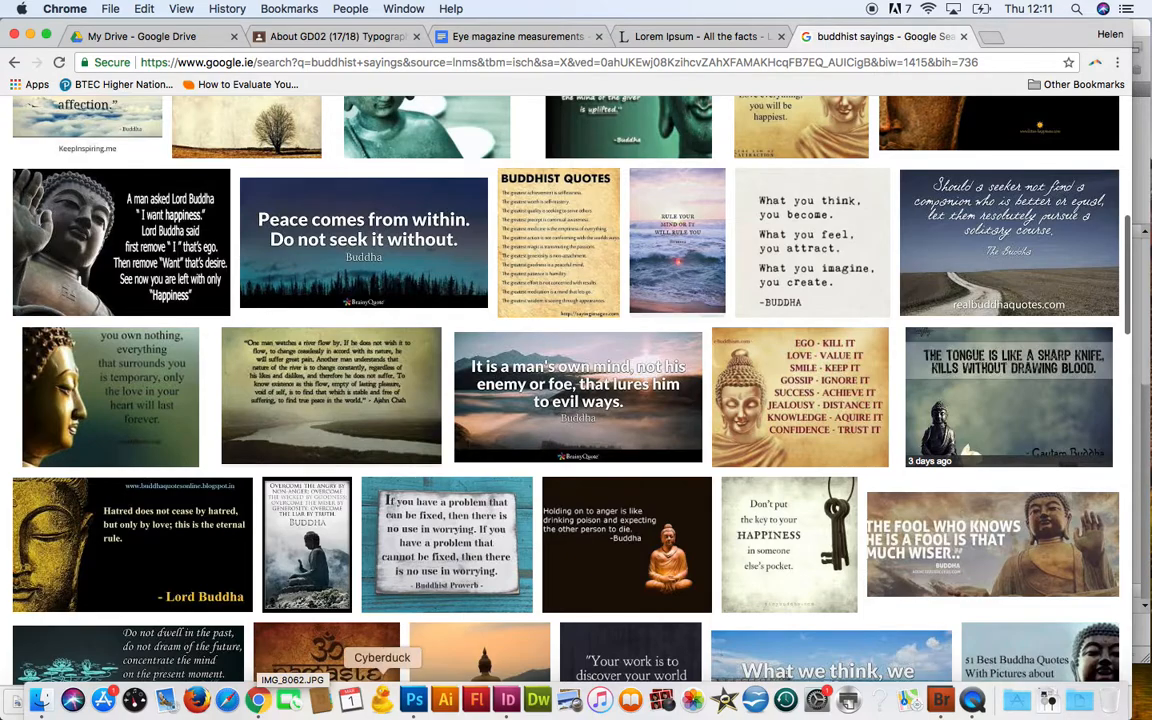
left_click(413, 701)
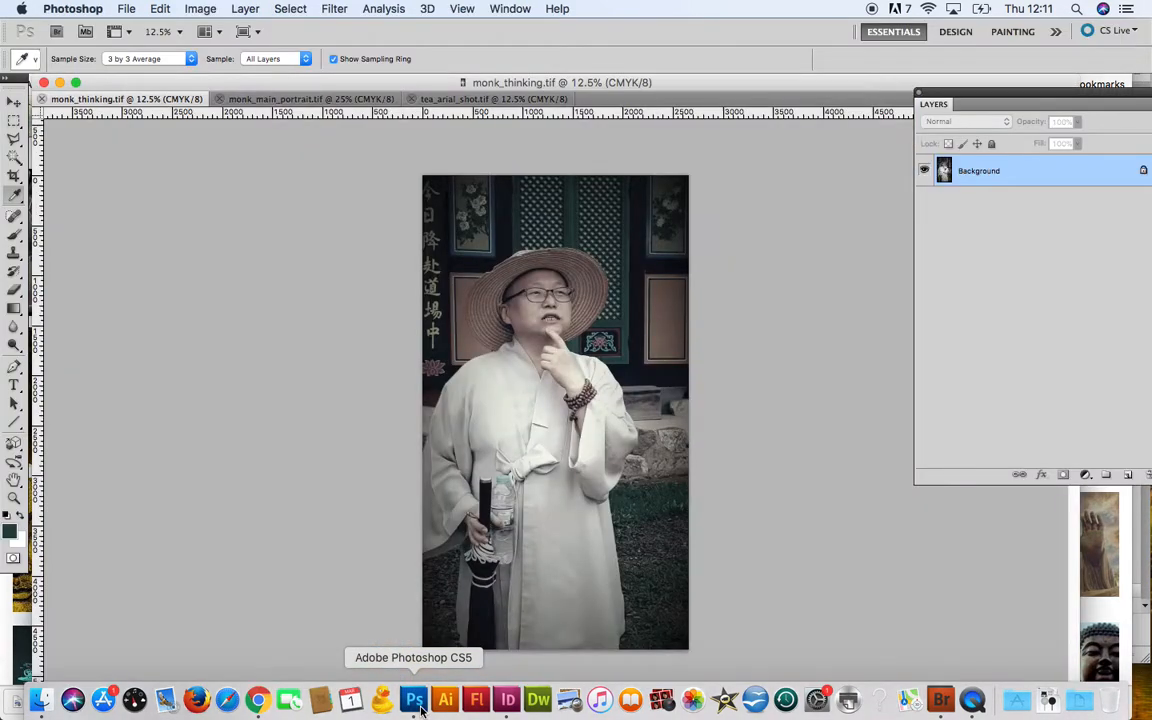
left_click(508, 701)
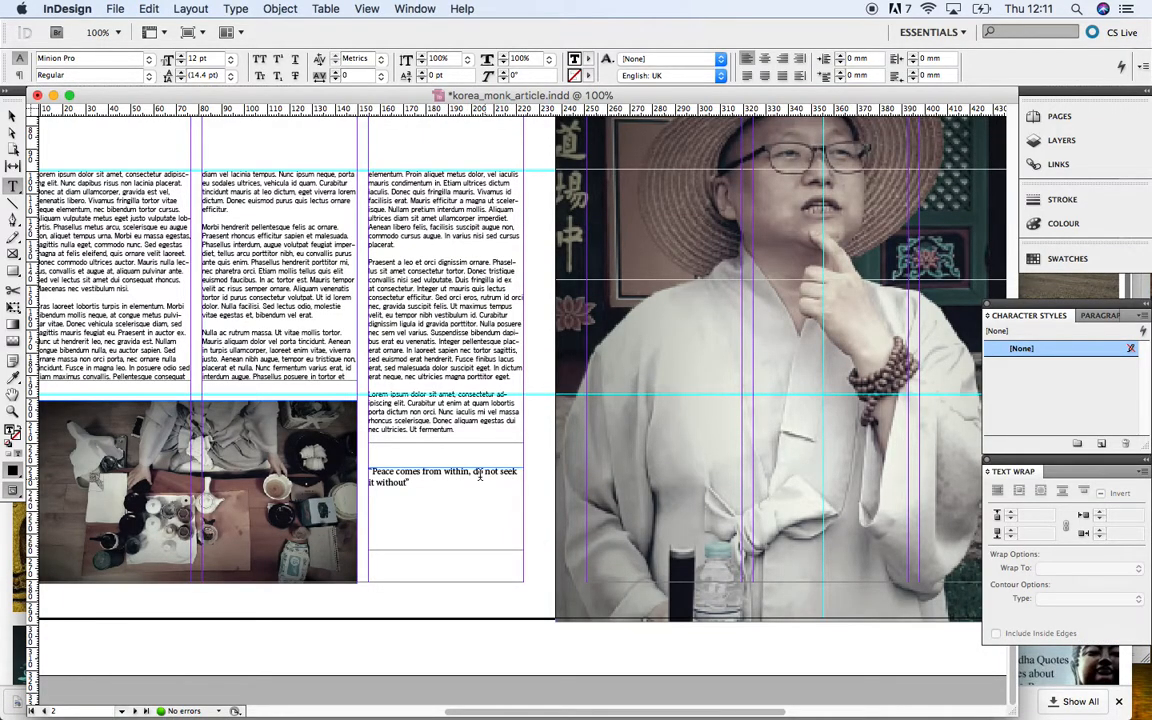
- Split the quote into two sentences by replacing the comma after "within" with a full stop and capitalising "Do"
left_click(473, 471)
key("BackSpace")
key("BackSpace")
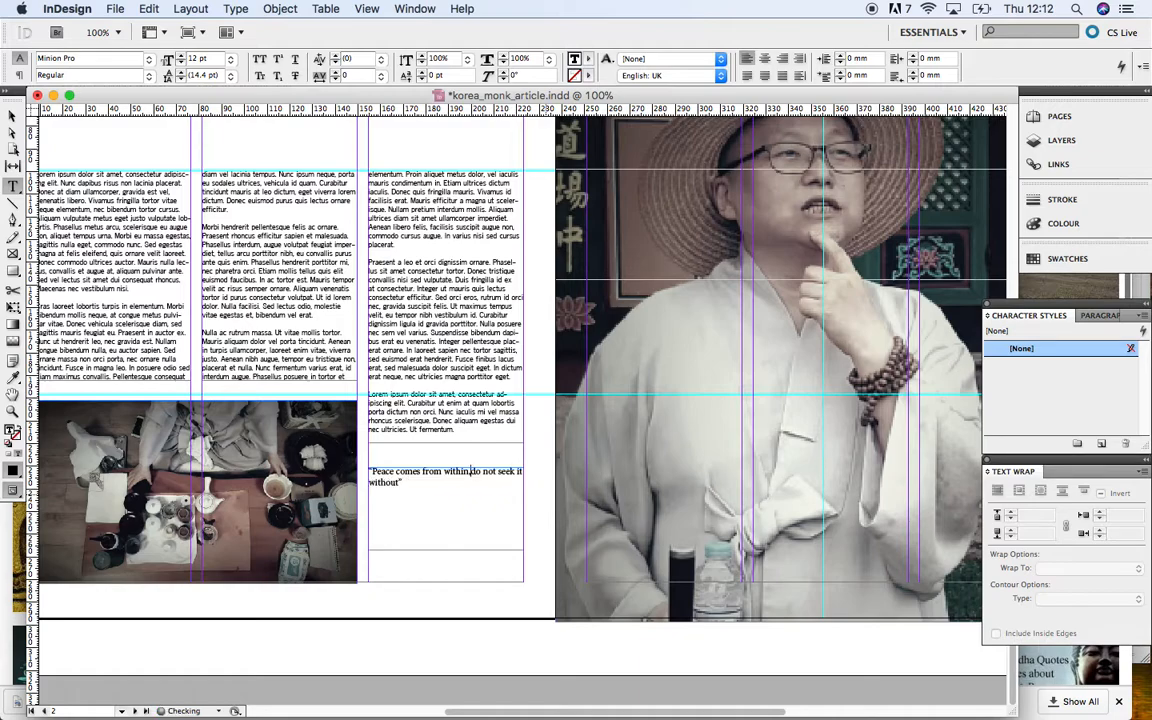
type(".")
key("Delete")
type("D")
- Check which font and style the WE BECOME headline uses
left_click_drag(411, 484, 365, 467)
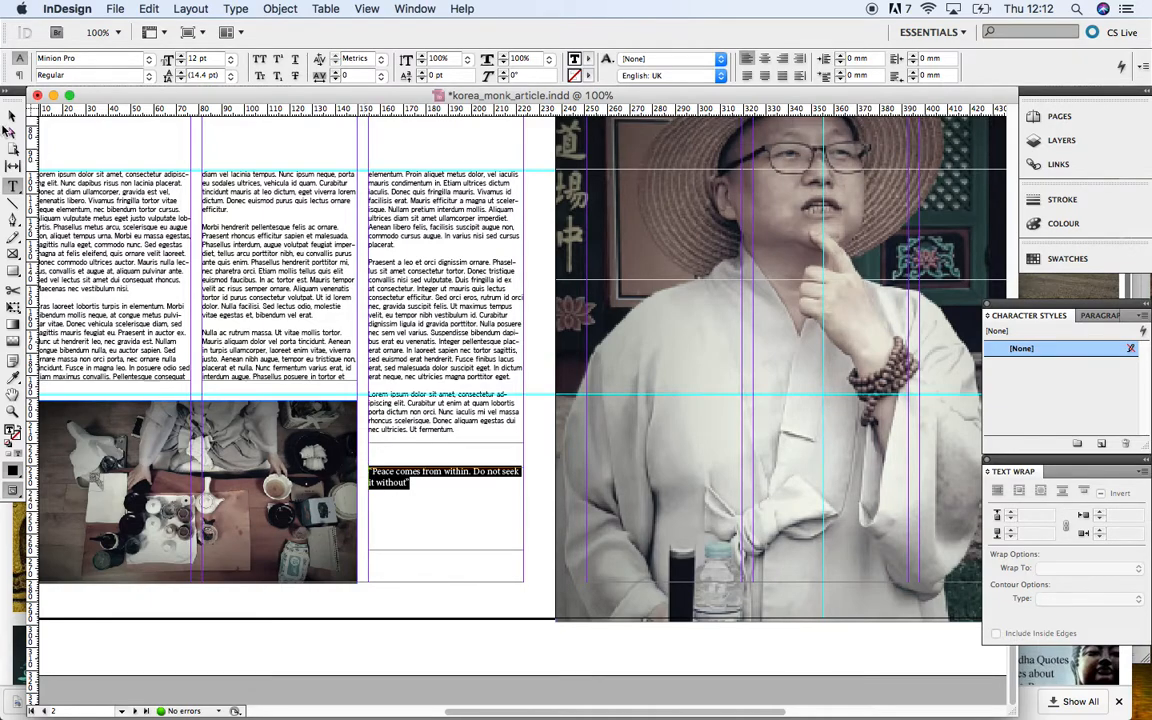
left_click(13, 118)
left_click(278, 256)
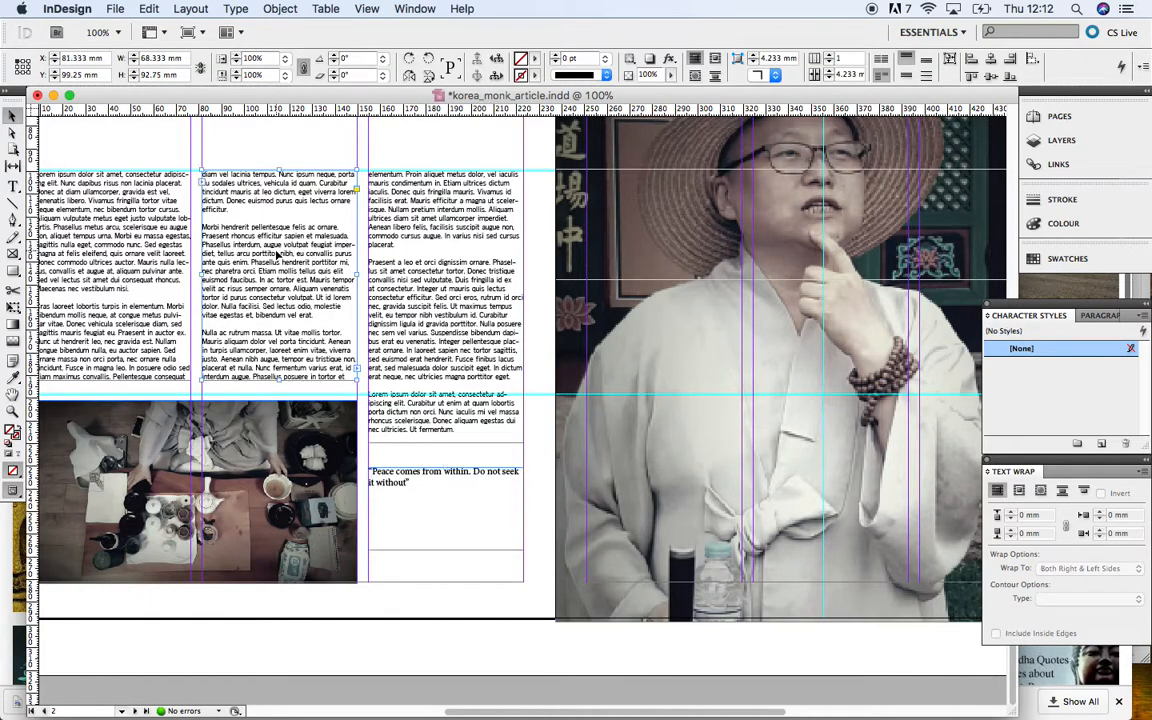
scroll(278, 256, "up", 3)
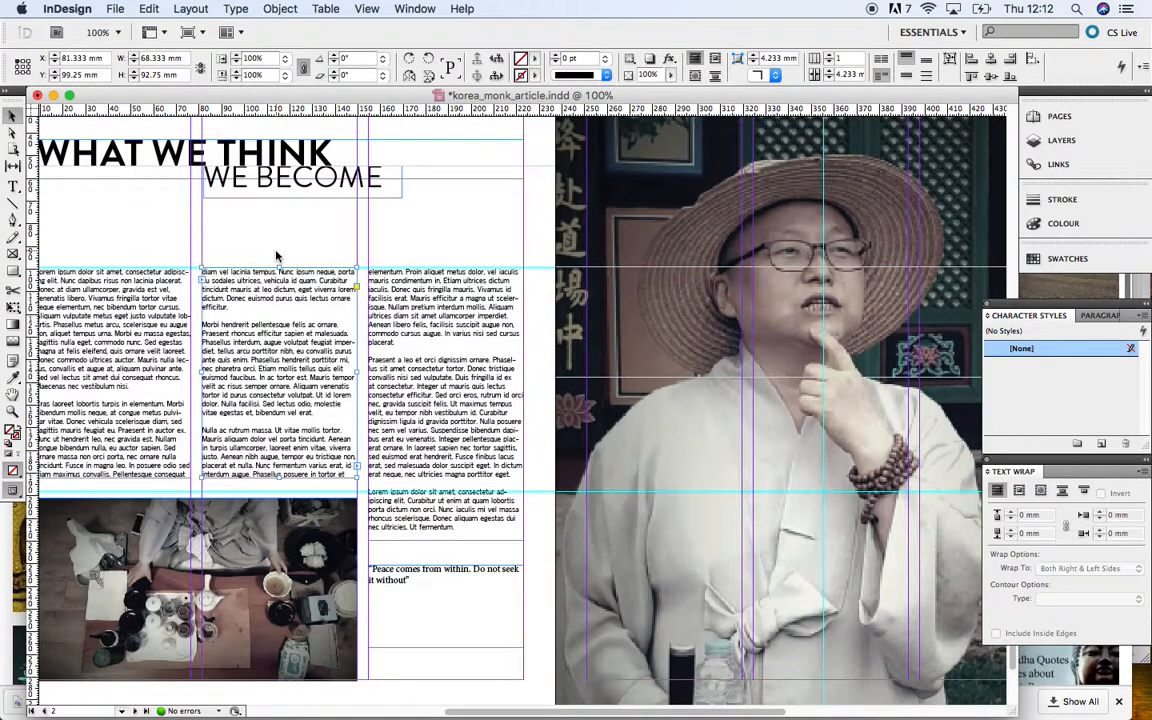
left_click(272, 182)
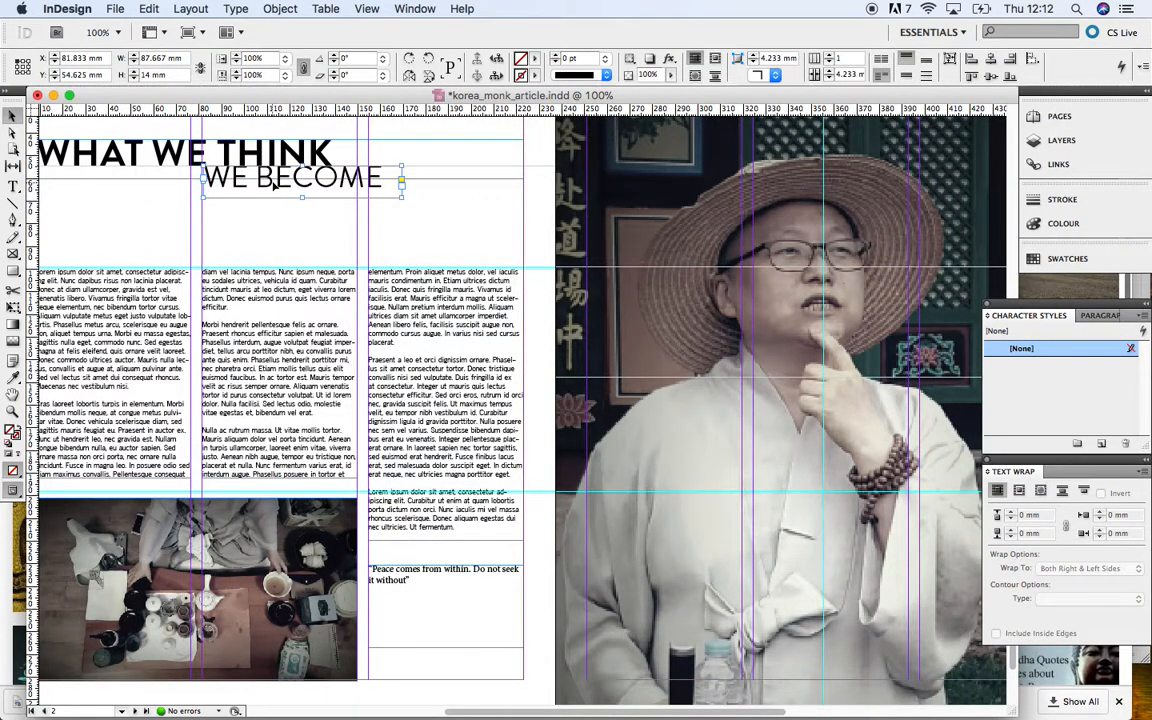
left_click(13, 185)
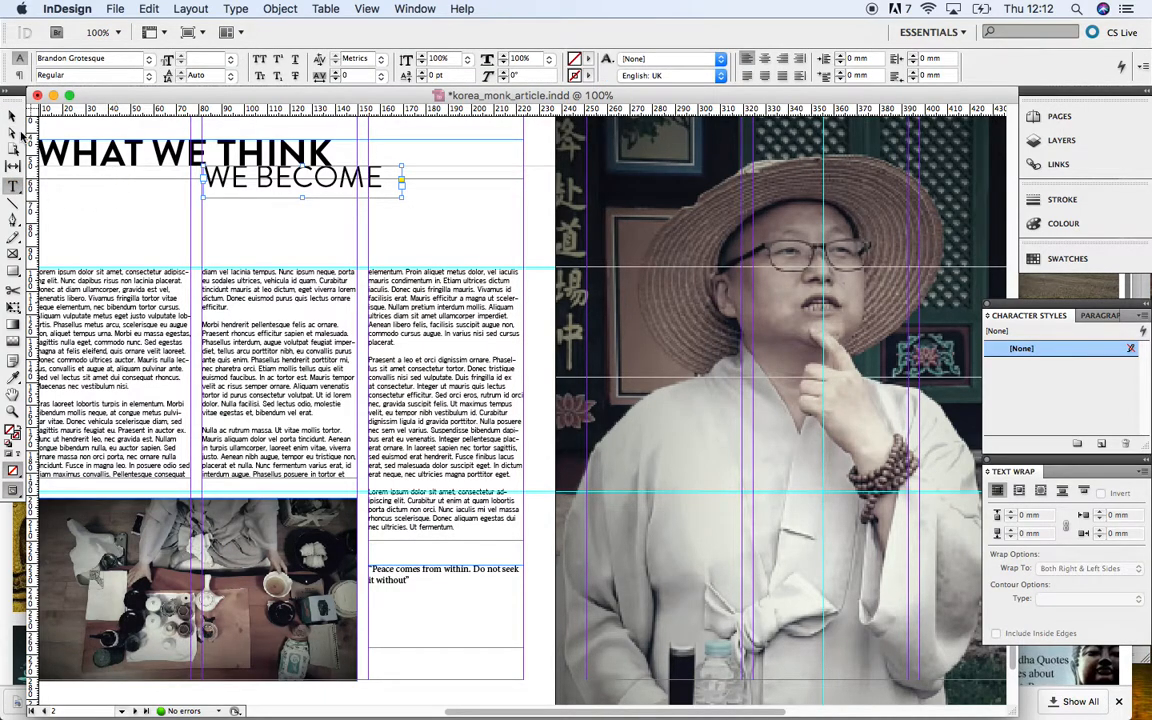
- Format the whole "Peace comes from within" quote in Brandon Grotesque Regular at 24 pt
left_click_drag(409, 582, 370, 568)
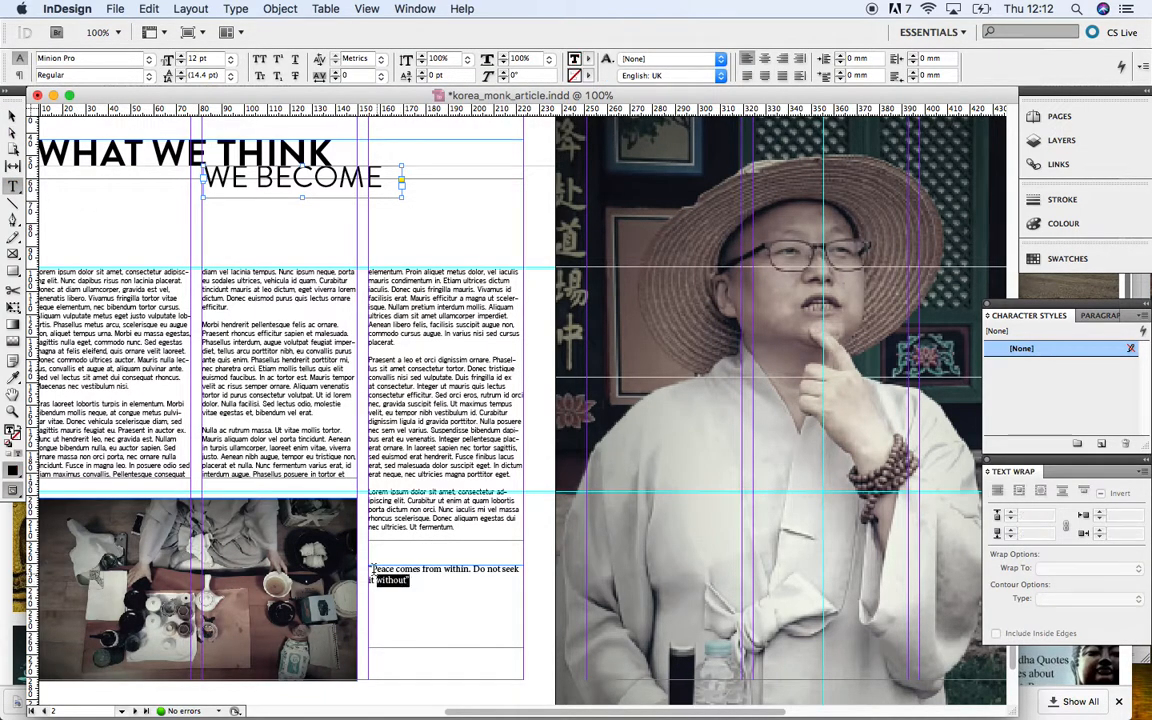
left_click(147, 60)
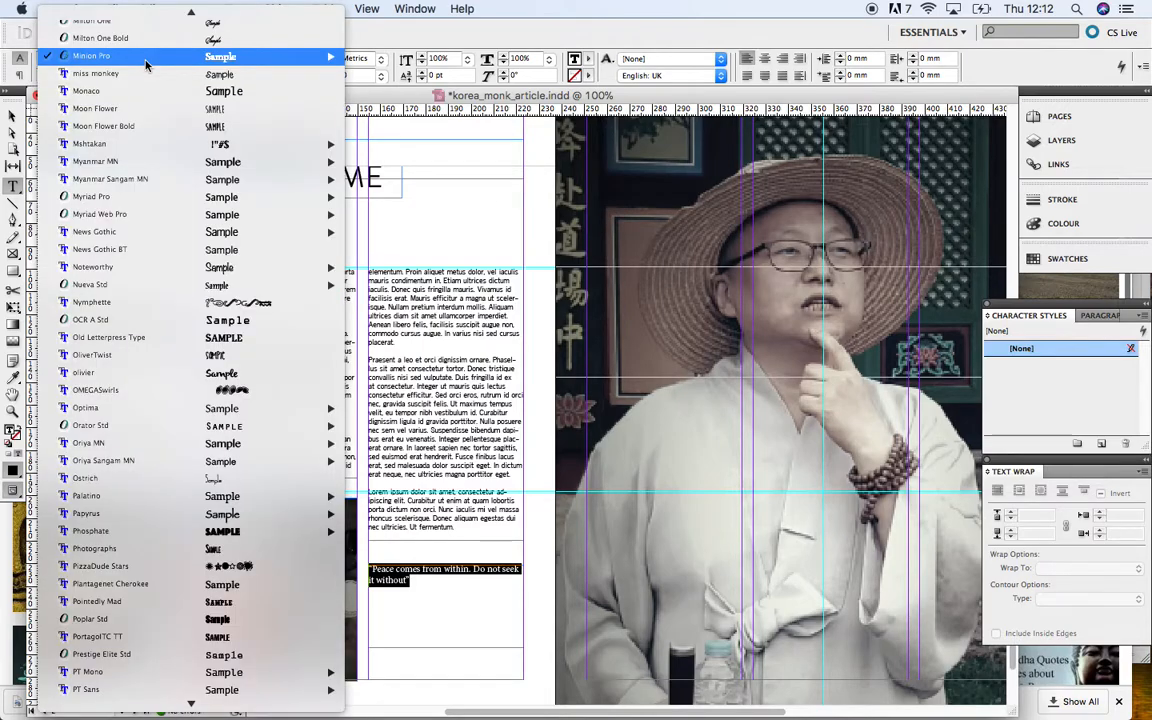
scroll(146, 63, "up", 20)
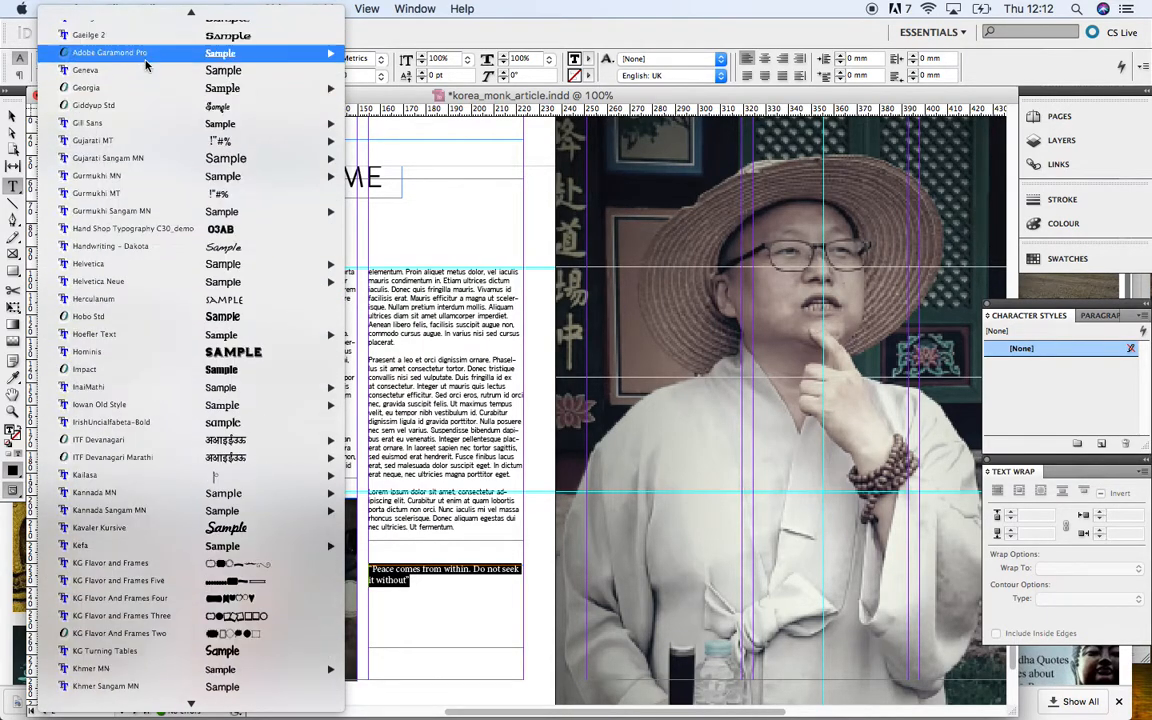
scroll(146, 63, "up", 20)
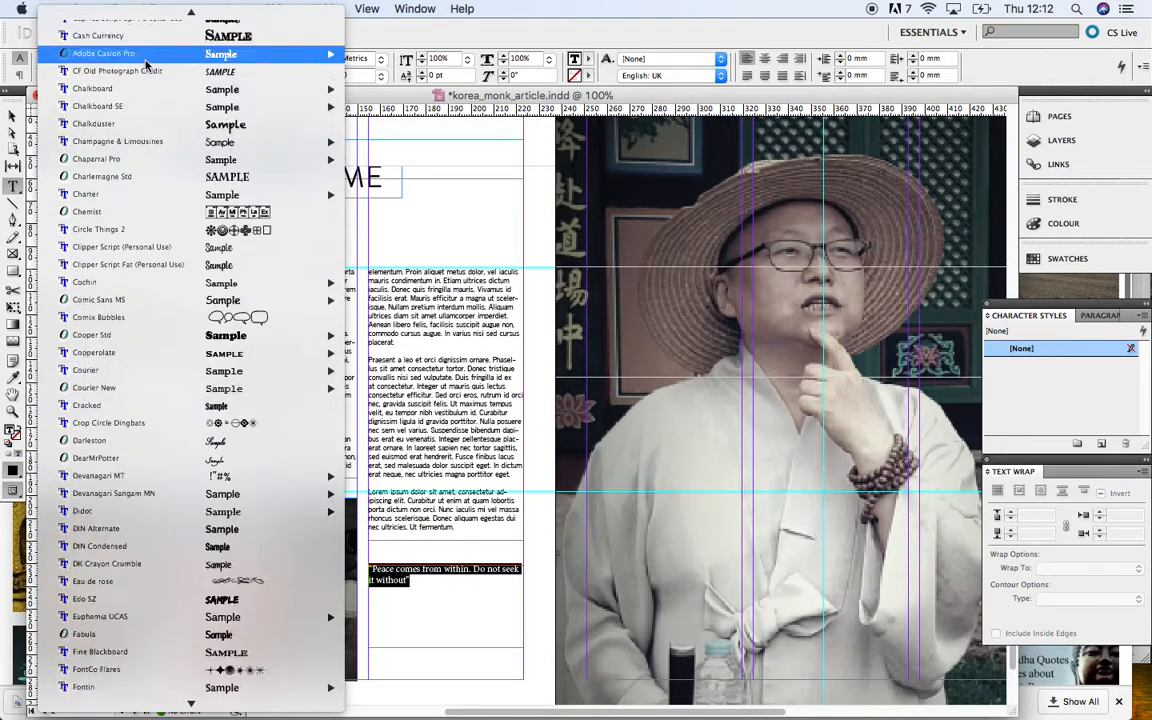
scroll(146, 63, "up", 10)
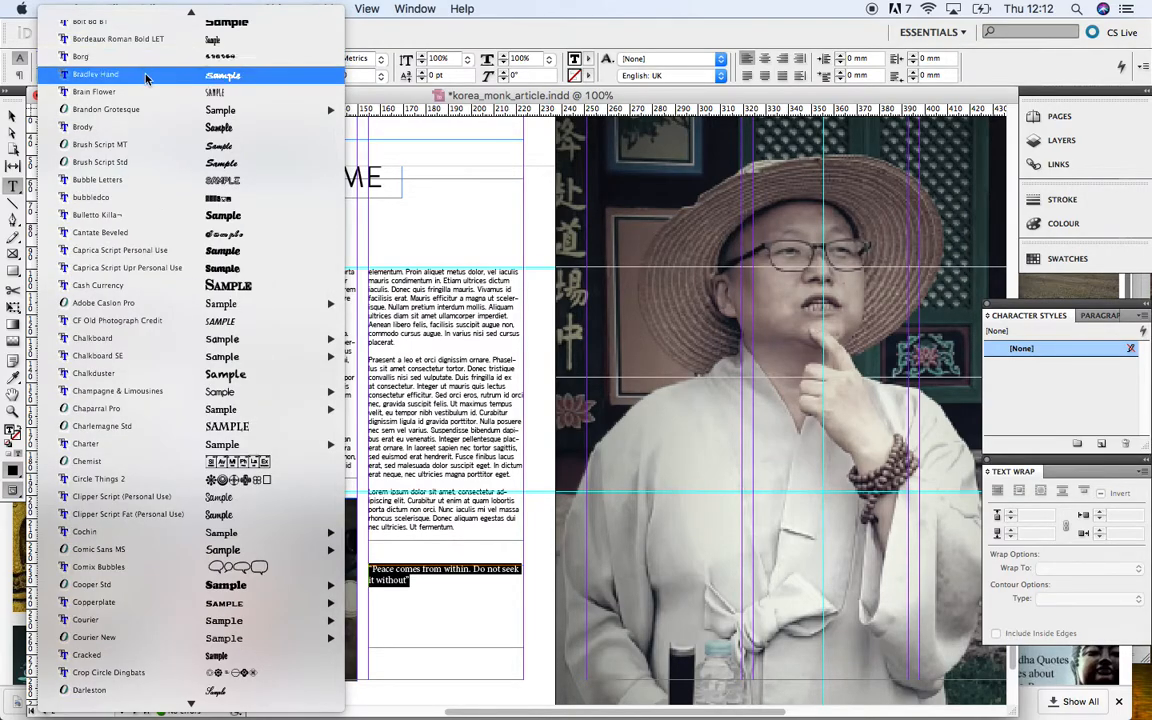
mouse_move(146, 109)
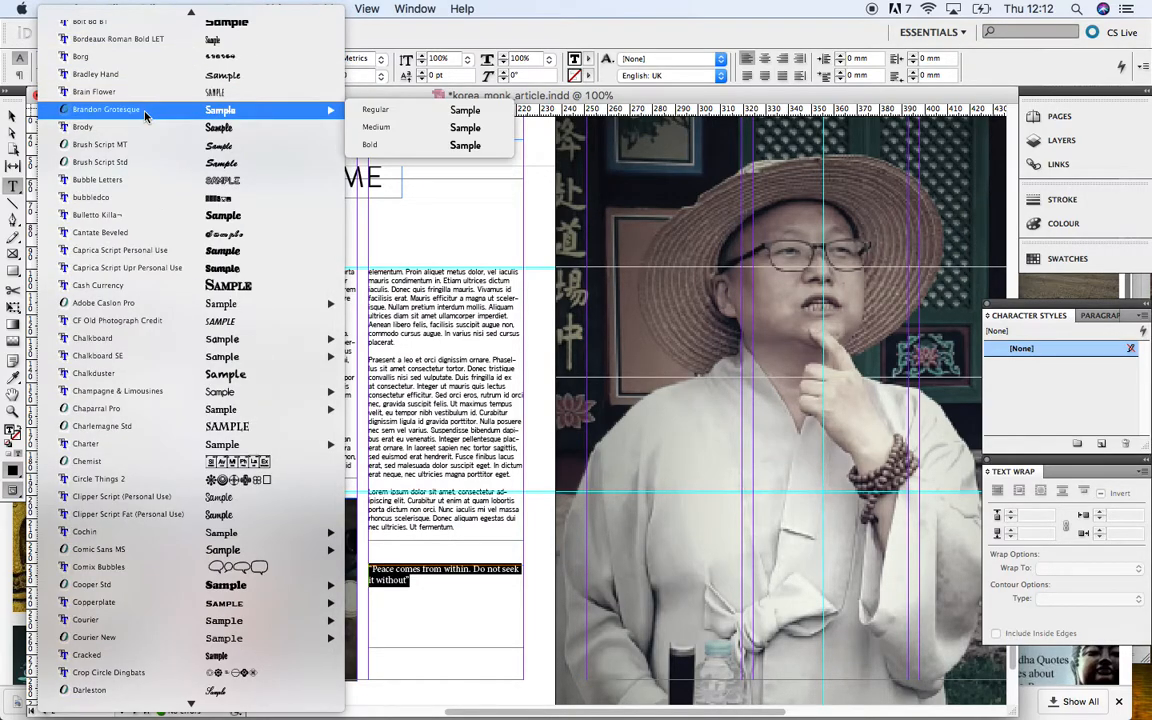
left_click(393, 111)
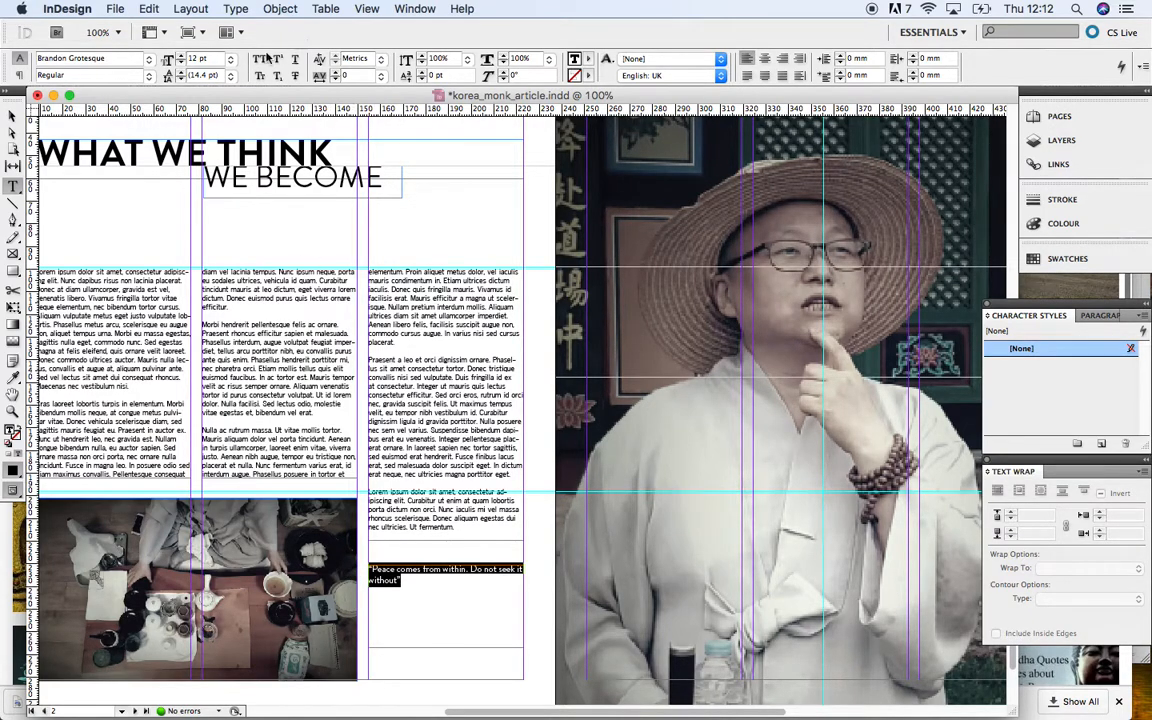
left_click(233, 60)
left_click(226, 176)
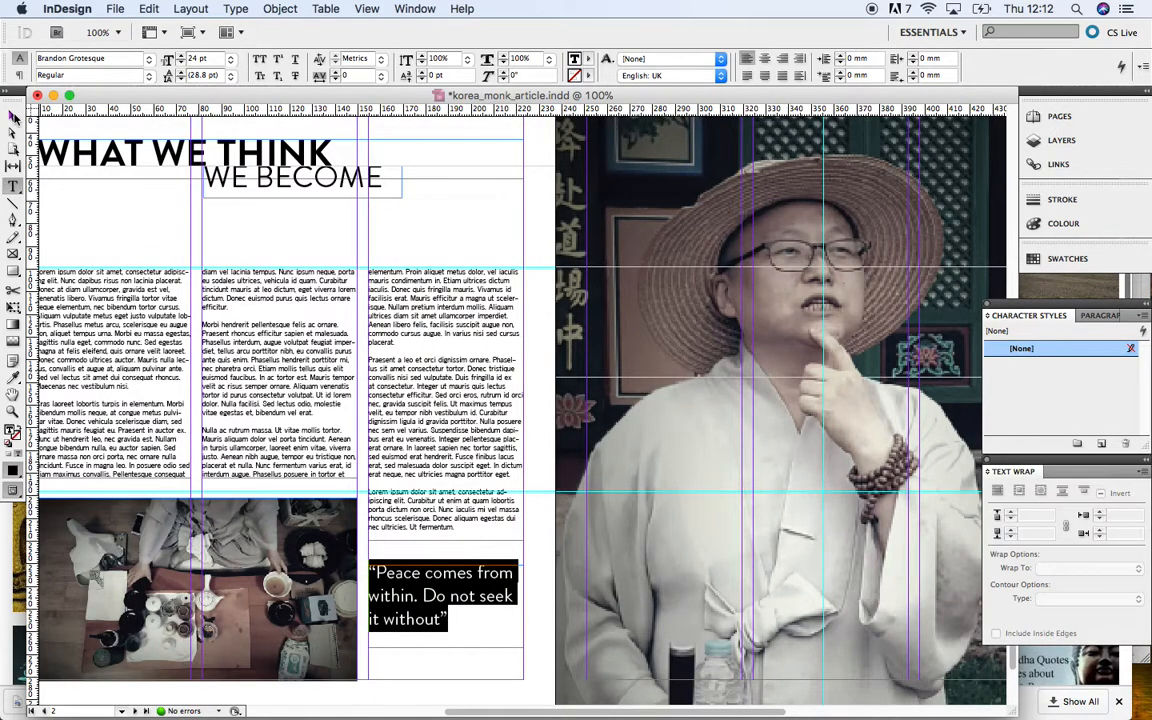
- Reduce the pull quote frame's height to 29.5 mm and position it beneath the third column at Y 235 mm
left_click(13, 117)
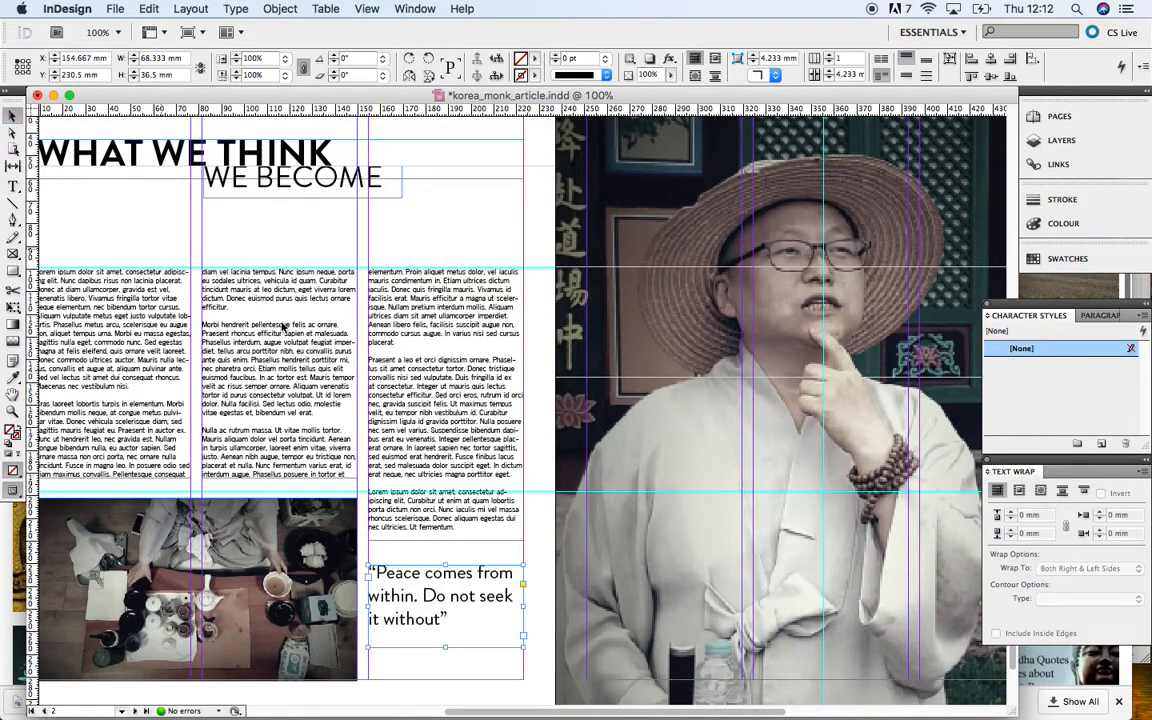
scroll(385, 407, "down", 2)
left_click_drag(426, 546, 431, 558)
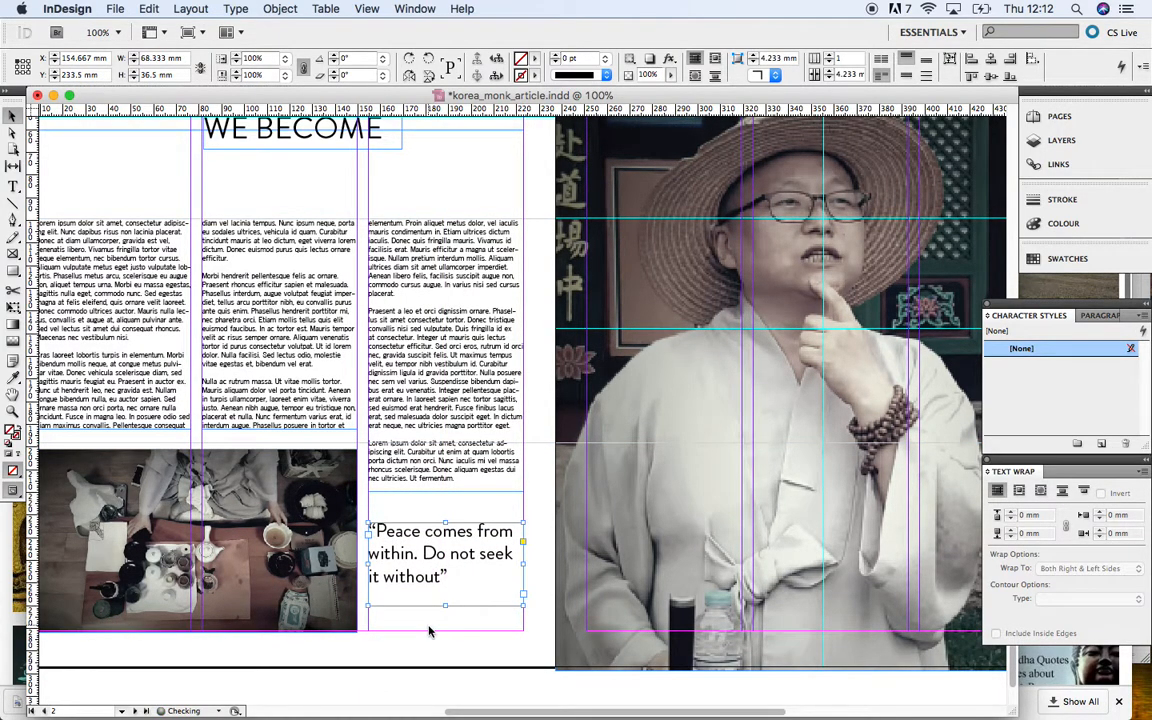
left_click_drag(446, 604, 420, 562)
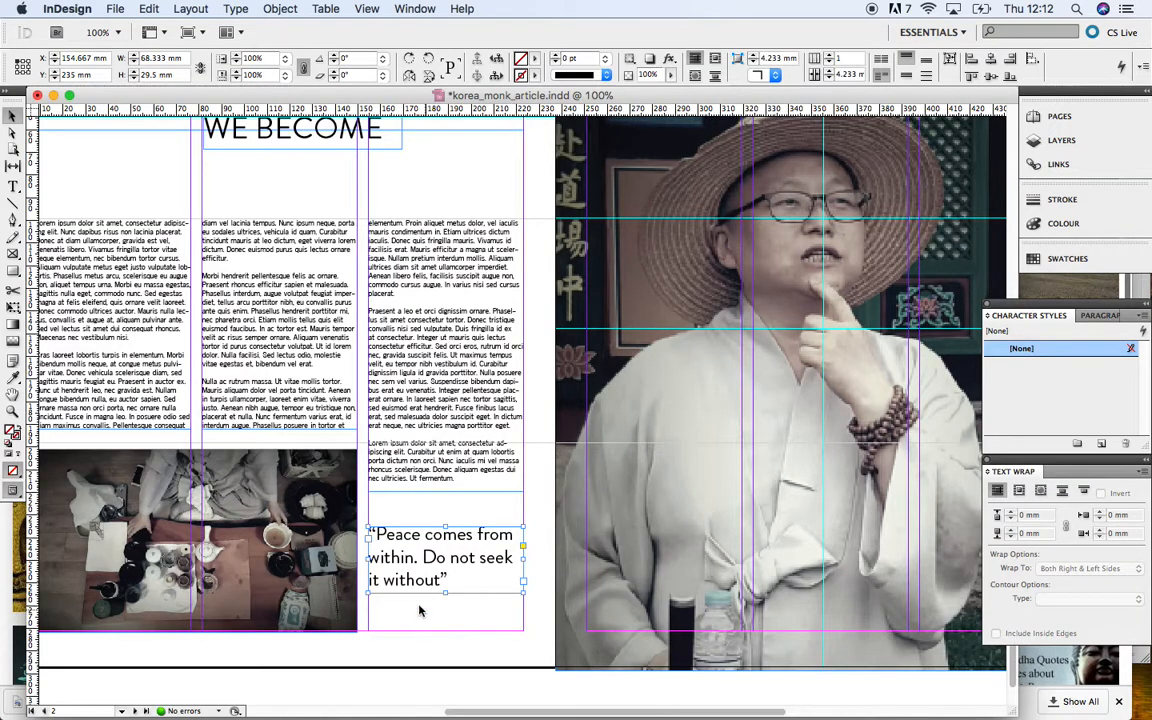
- Preview the whole left page without guides and frame edges, and return to the normal view with the quote frame selected
key("super+minus")
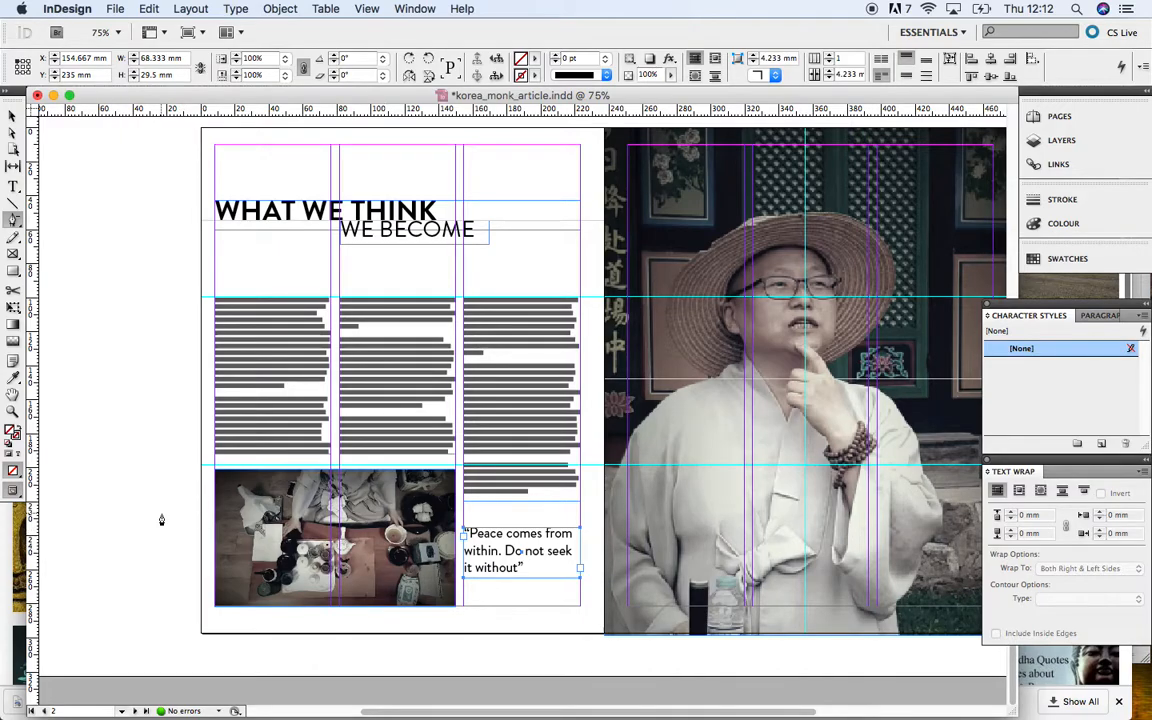
left_click(13, 112)
left_click(86, 205)
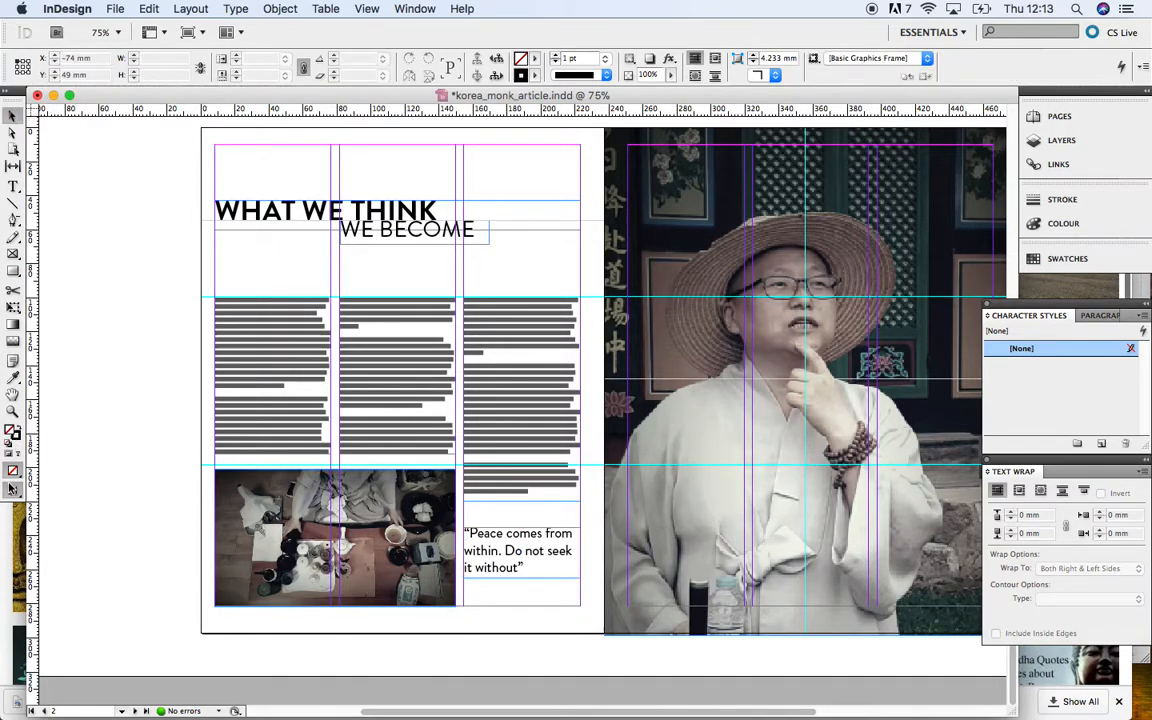
left_click_drag(13, 492, 30, 503)
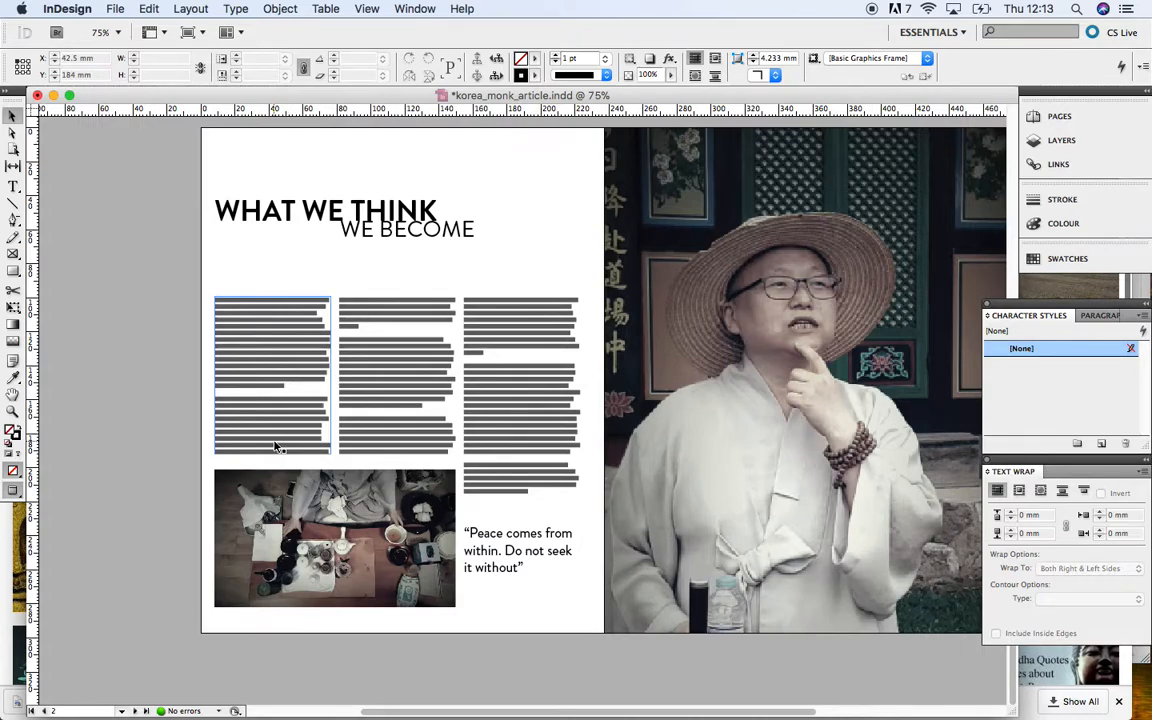
left_click(492, 565)
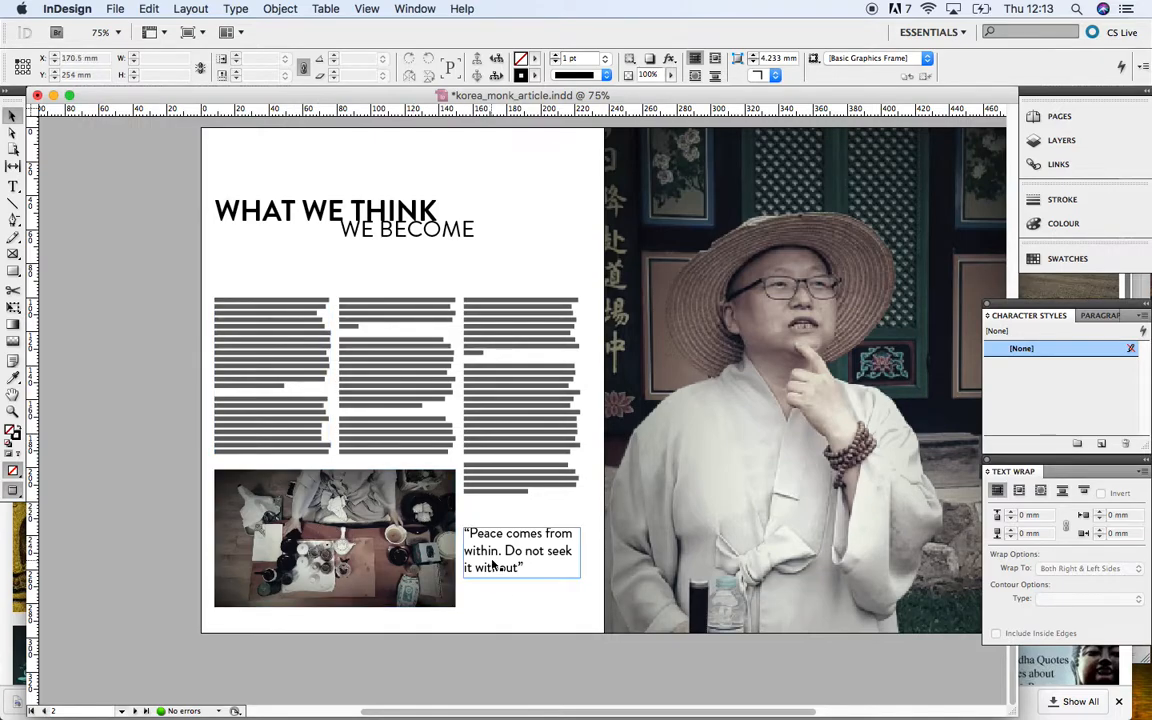
left_click(19, 497)
left_click(30, 447)
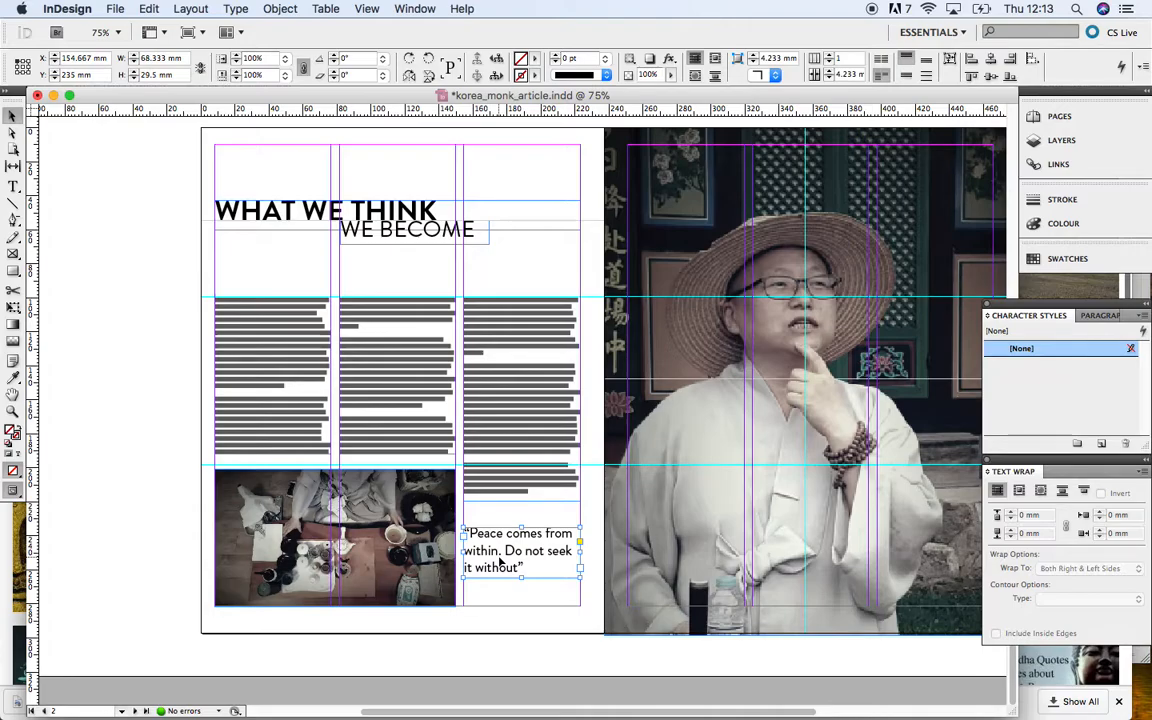
- Try the pull quote inside the third column with text wrapped around its object shape, and return it beneath the column
left_click_drag(501, 563, 498, 405)
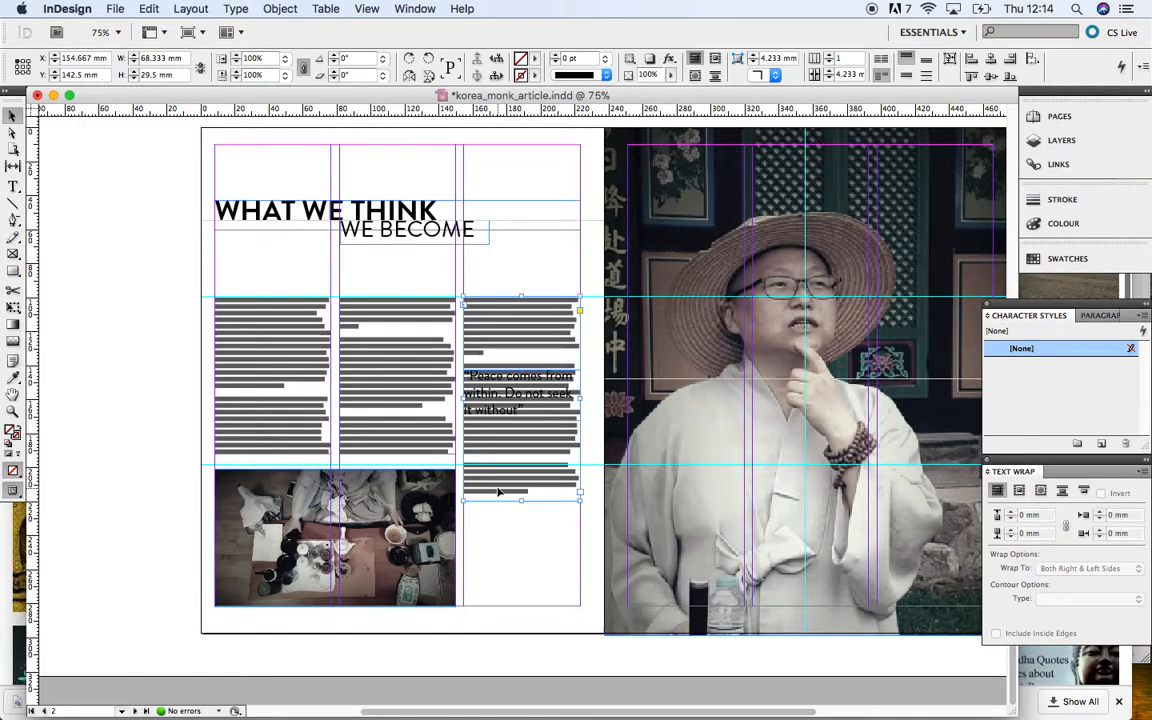
left_click(494, 457)
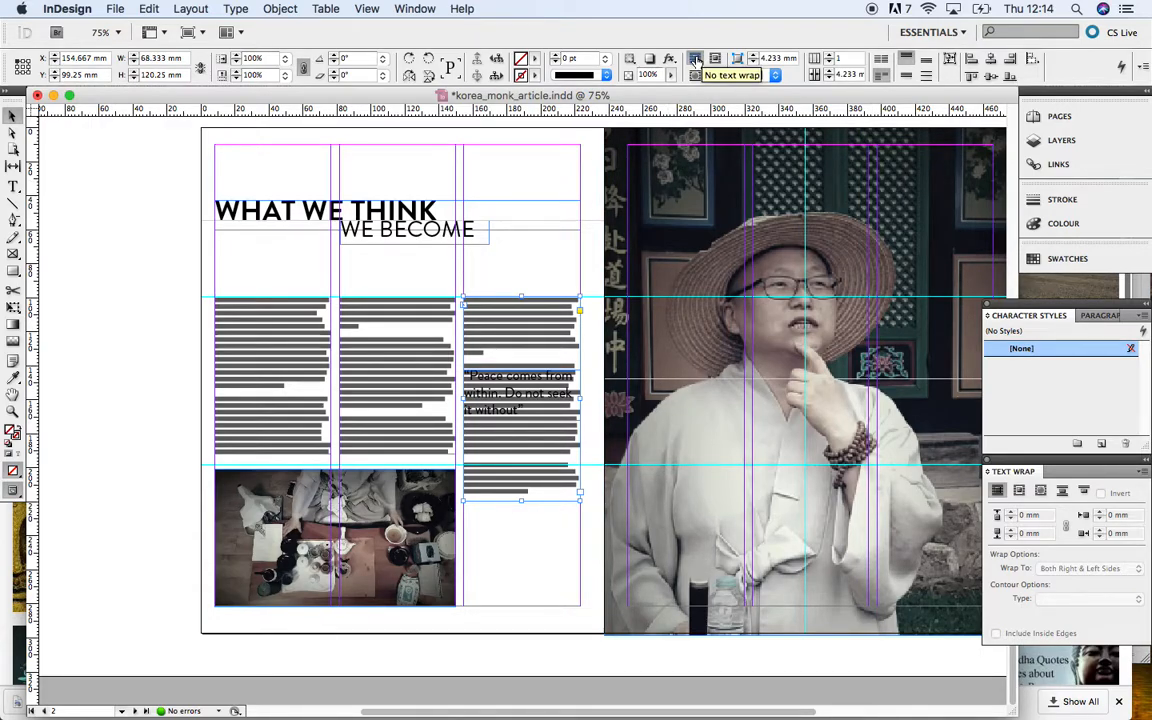
left_click(716, 62)
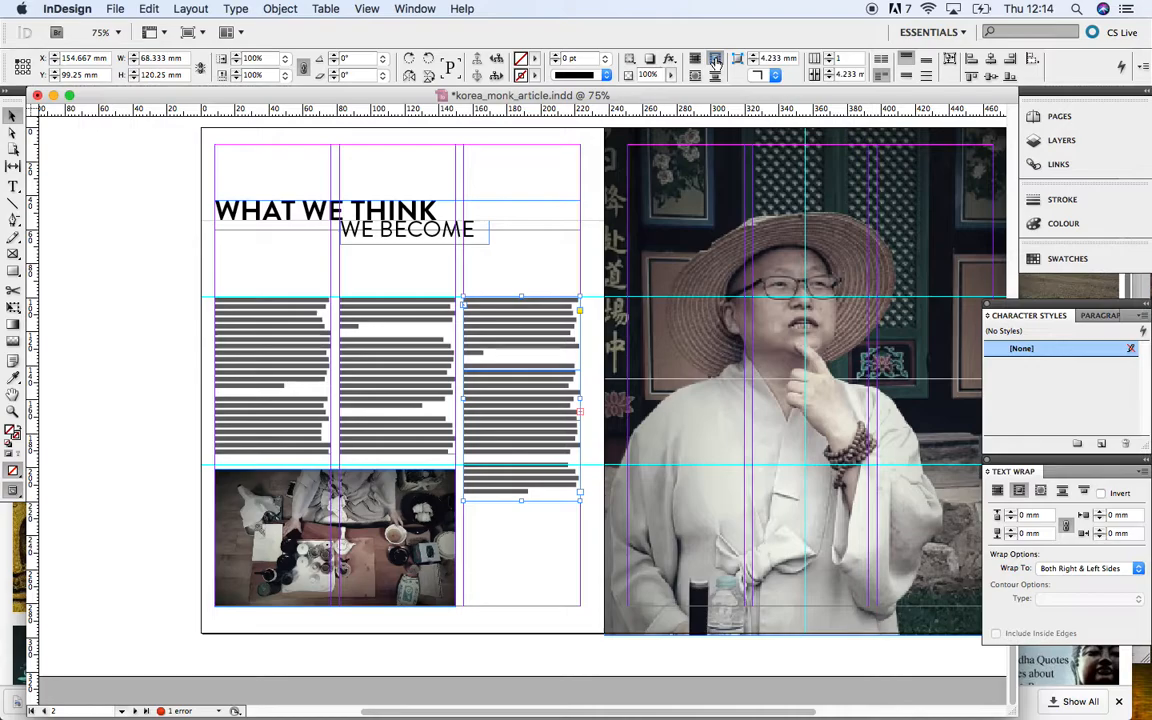
left_click(695, 60)
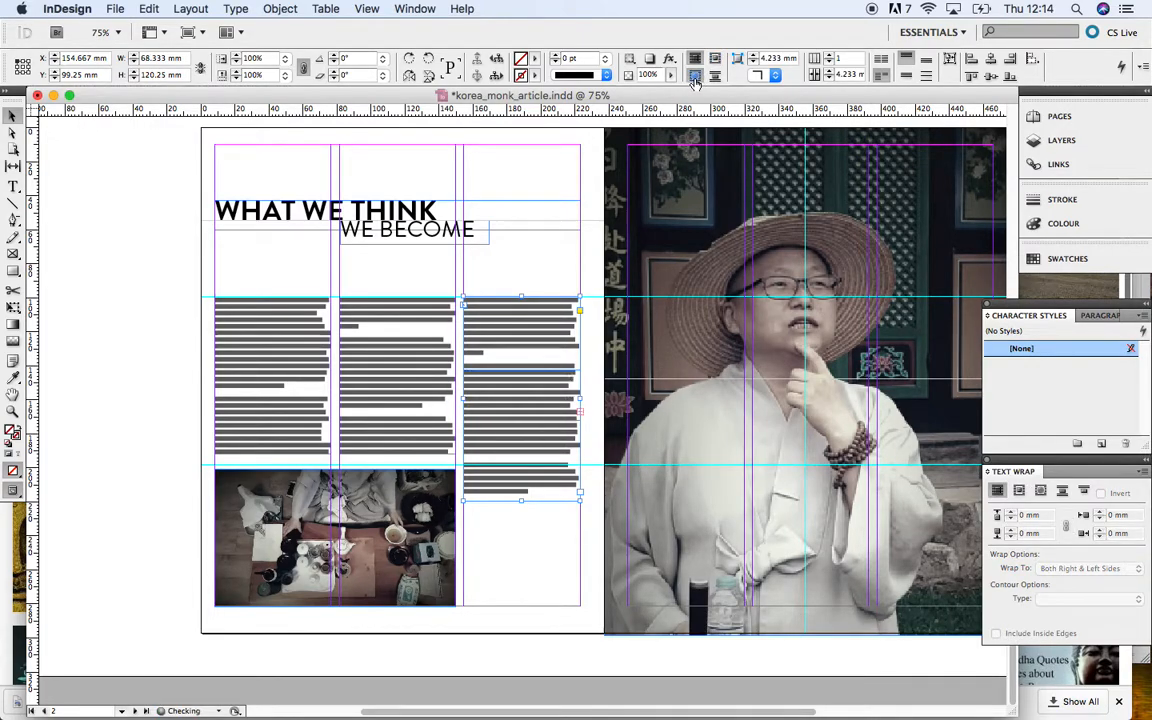
left_click(520, 392)
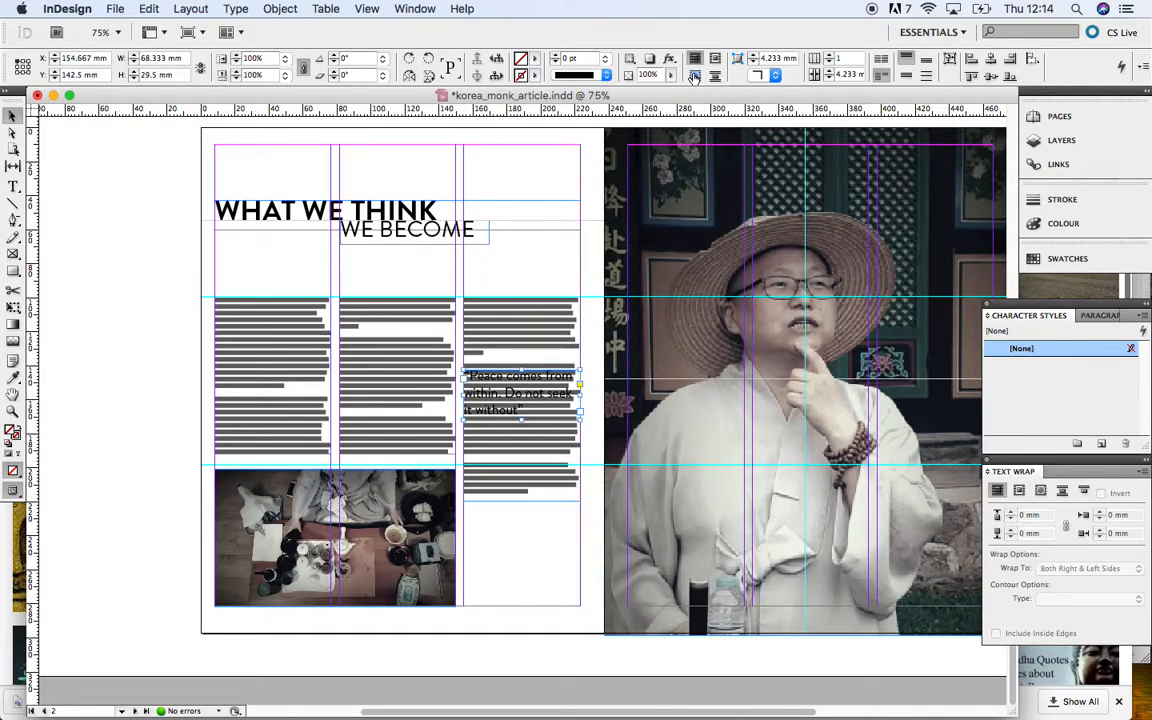
left_click(694, 76)
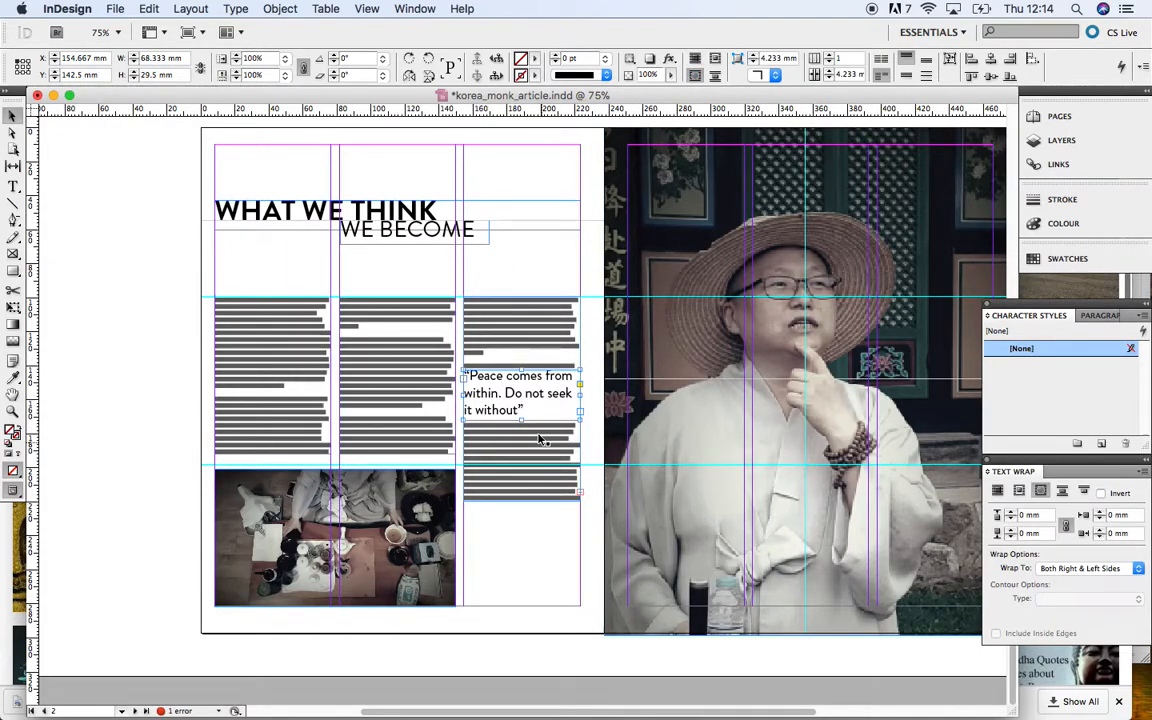
left_click_drag(520, 400, 503, 553)
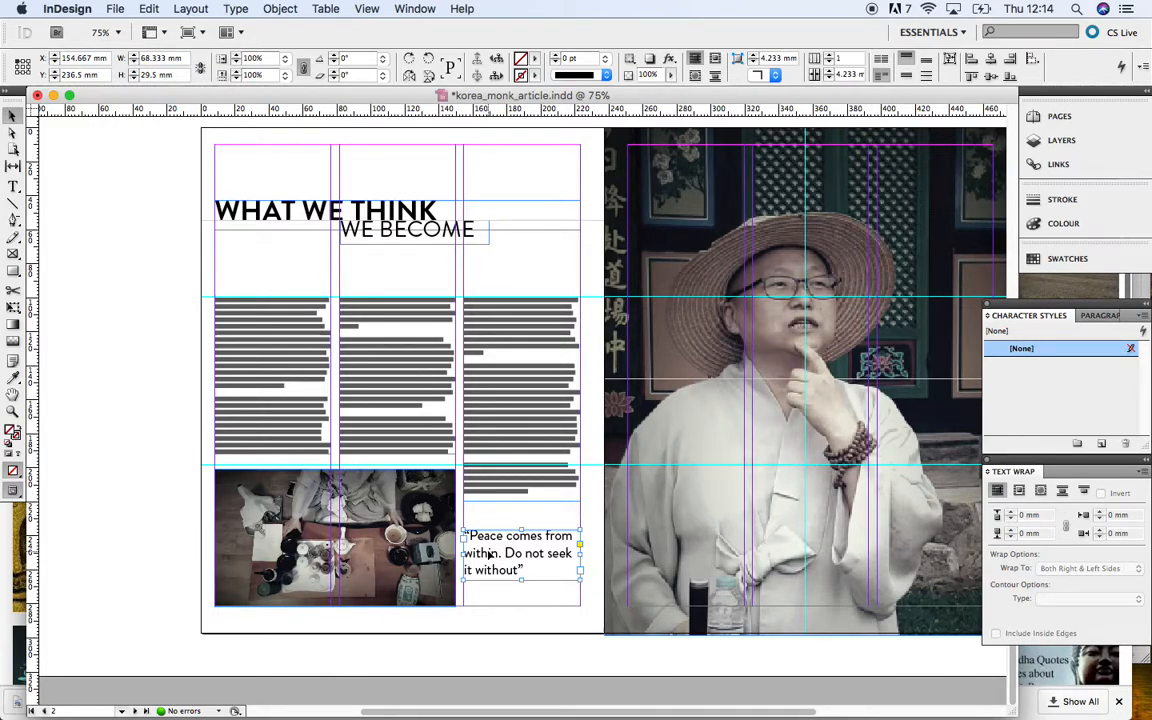
- Place the pull quote within the third column at Y 138.5 mm and wrap the body text around its object shape
left_click_drag(489, 555, 489, 415)
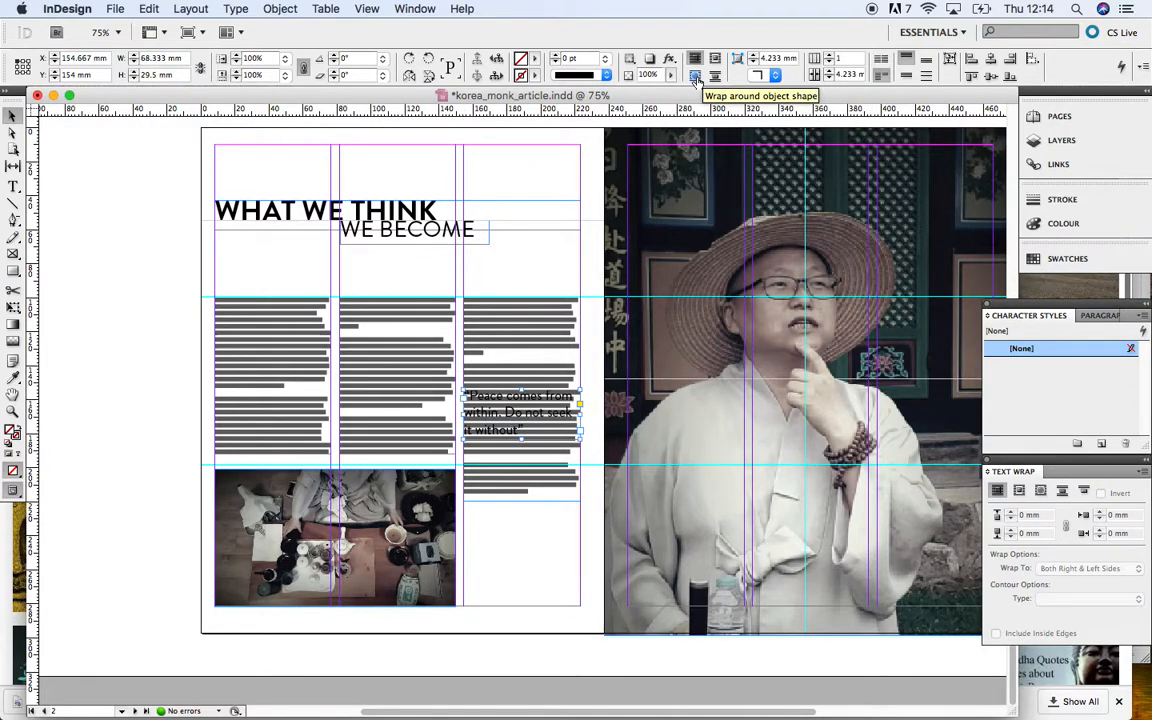
left_click(695, 77)
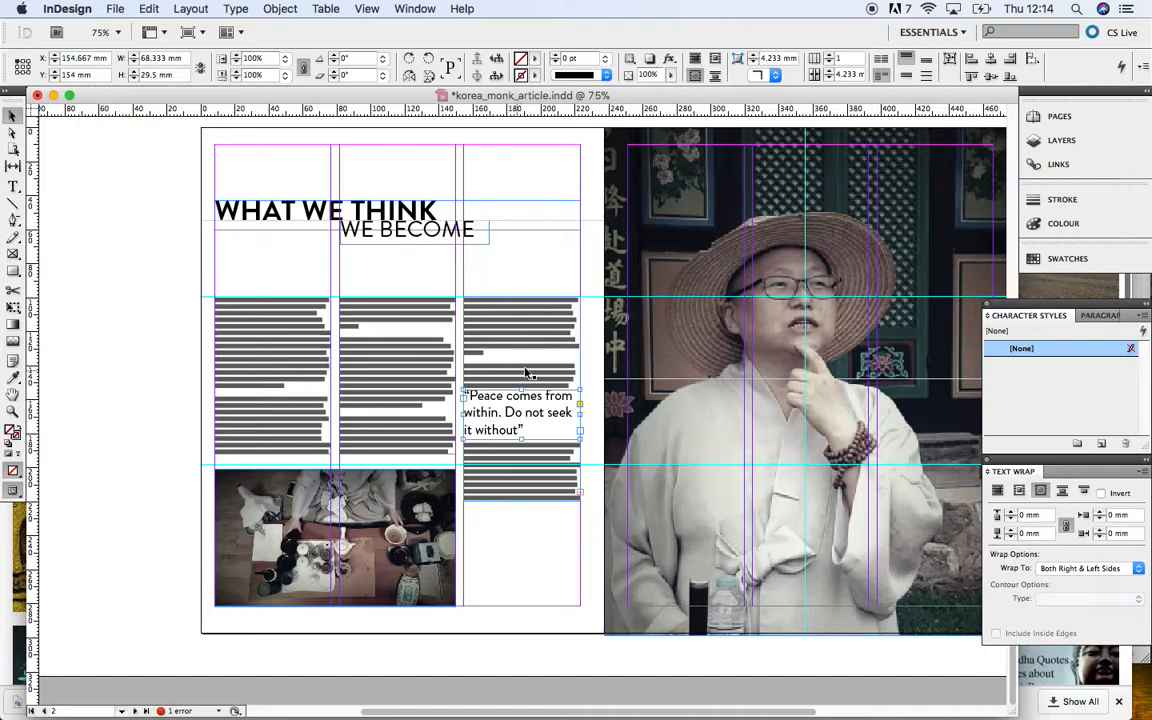
left_click_drag(492, 420, 410, 383)
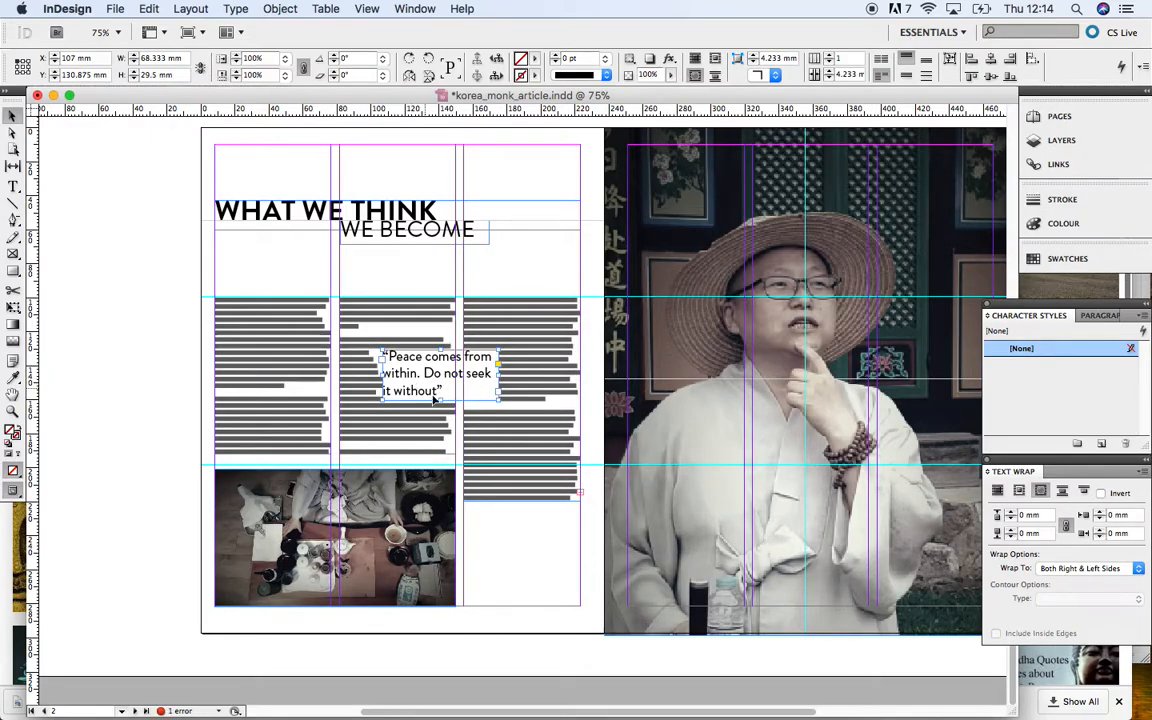
left_click(494, 576)
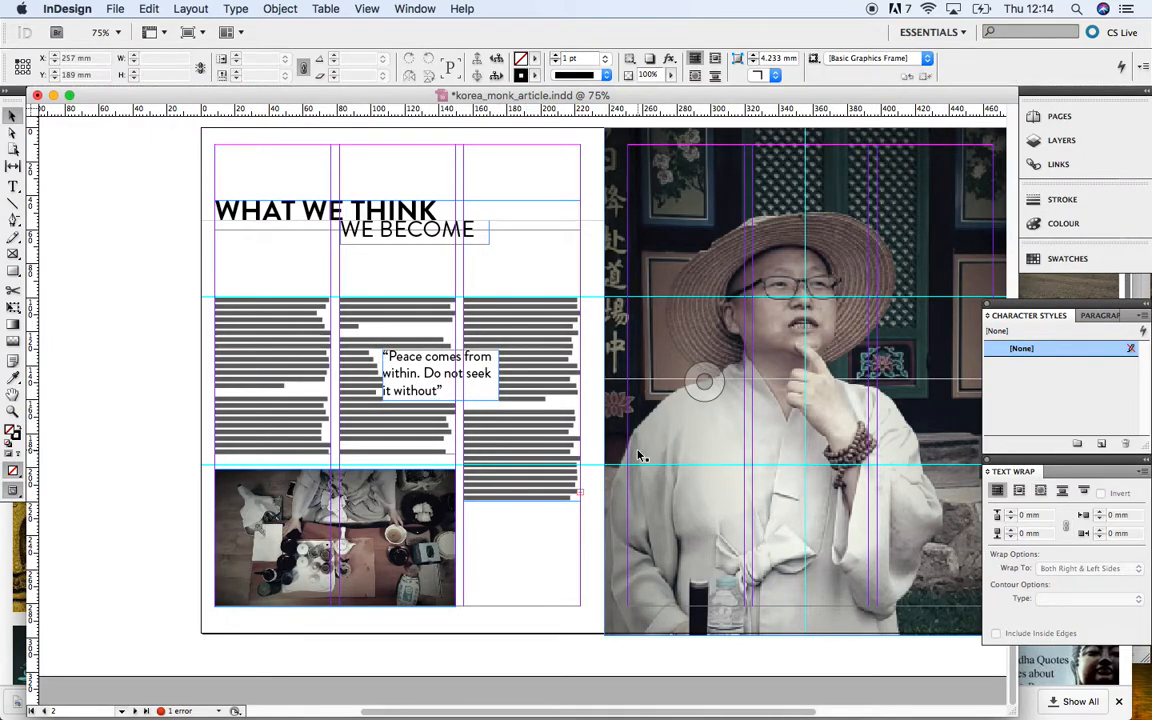
key("super+1")
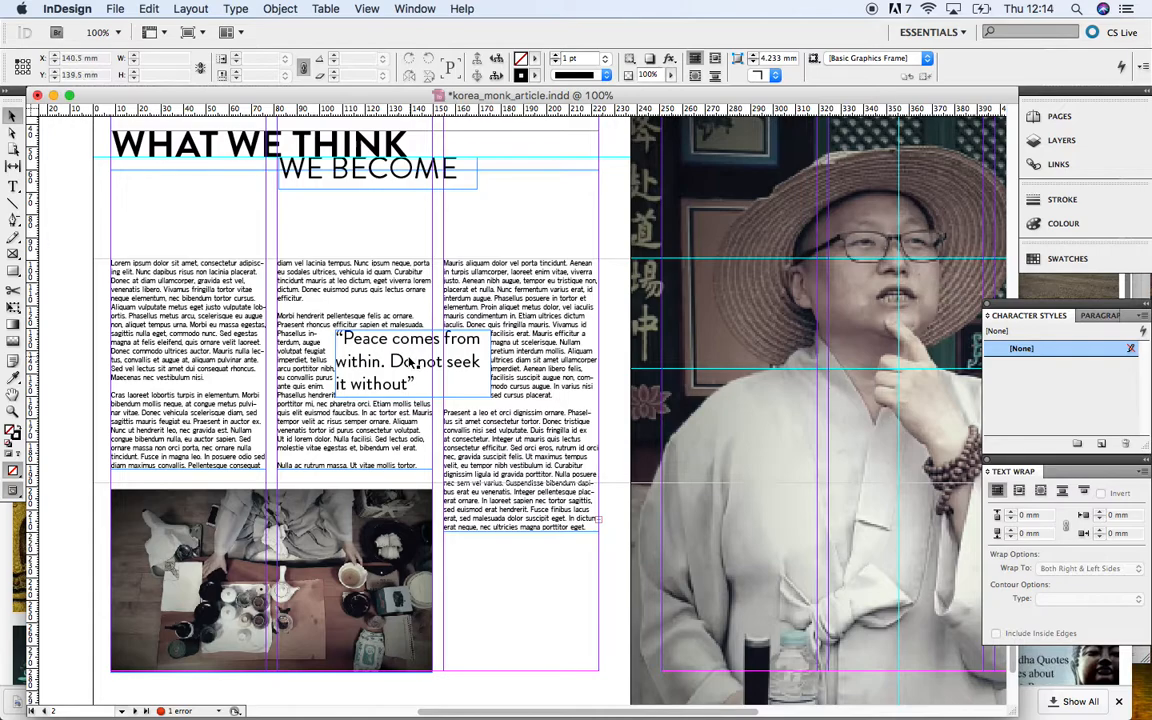
left_click_drag(410, 362, 519, 379)
left_click(503, 572)
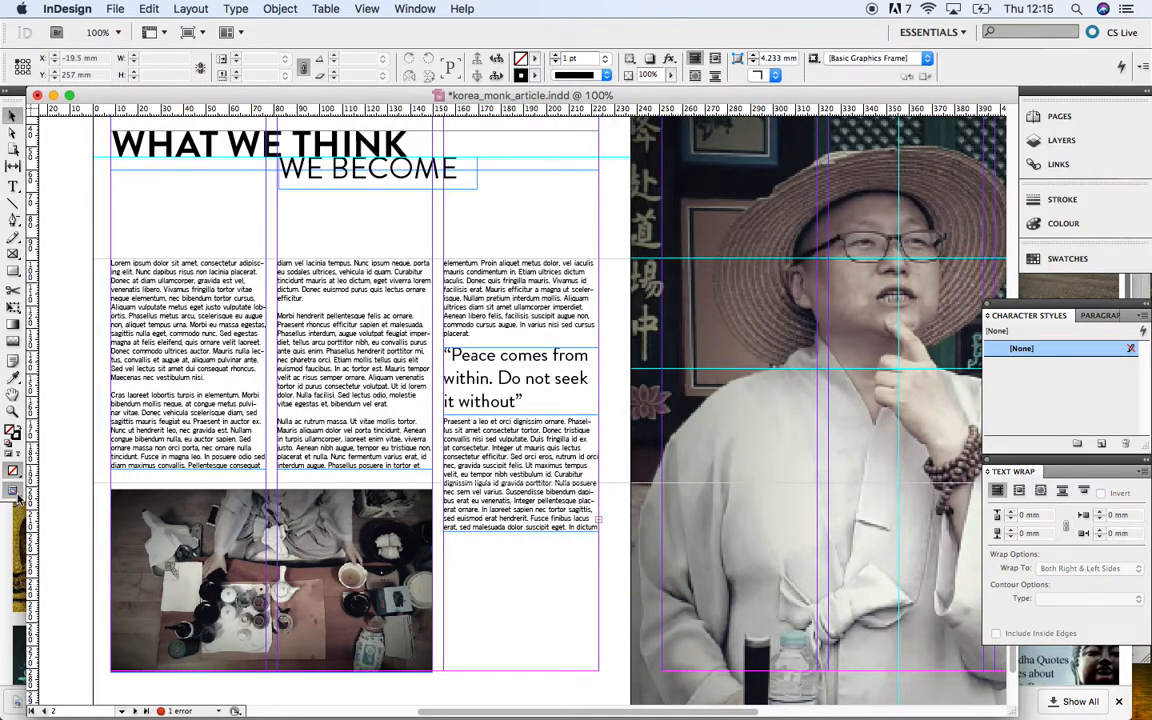
left_click_drag(17, 497, 40, 505)
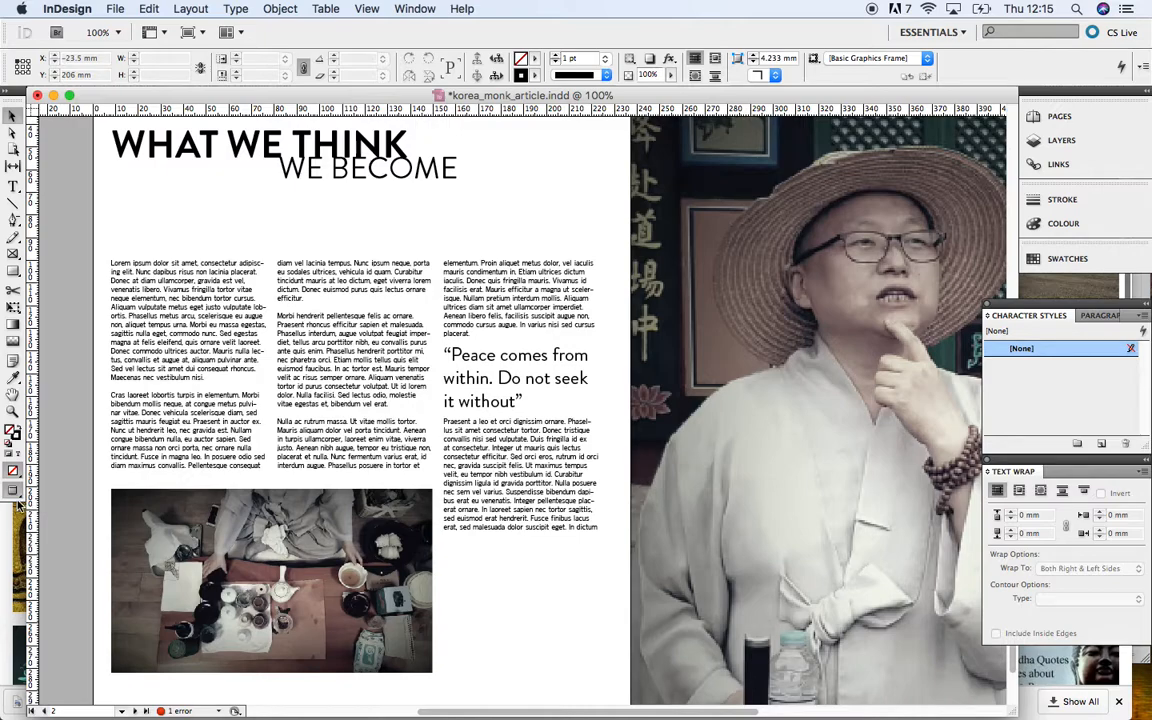
left_click_drag(21, 498, 40, 488)
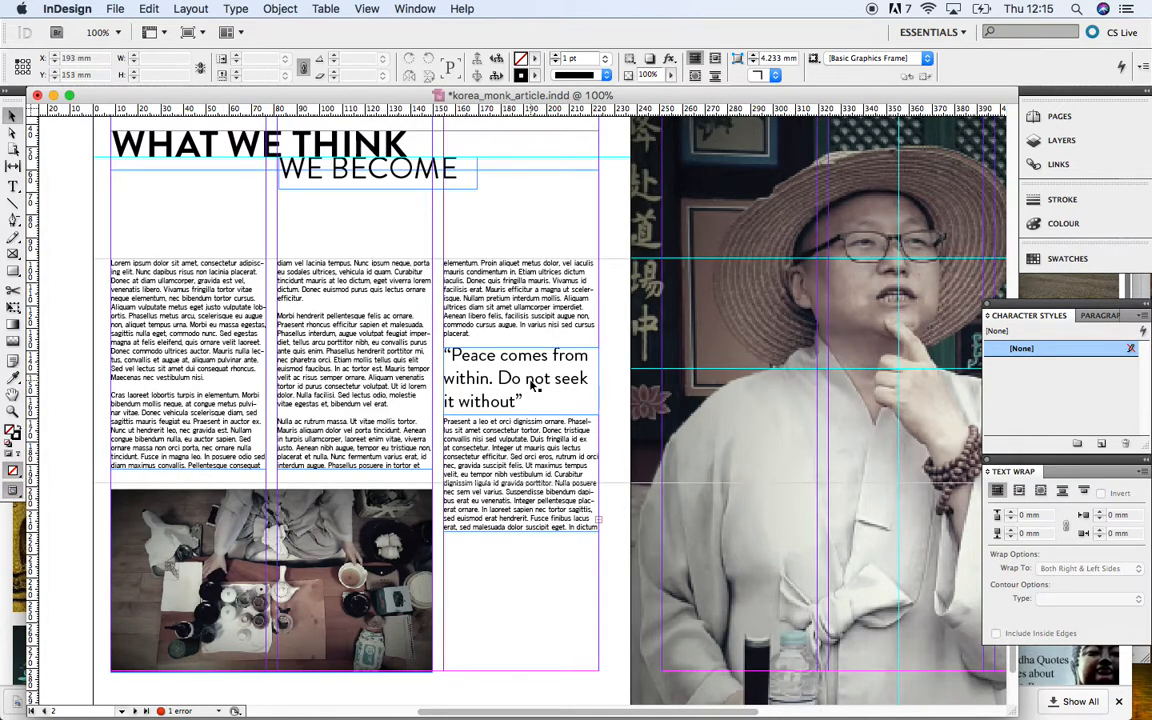
- Set the pull quote's text wrap offset to 3 mm on all four sides
left_click(519, 380)
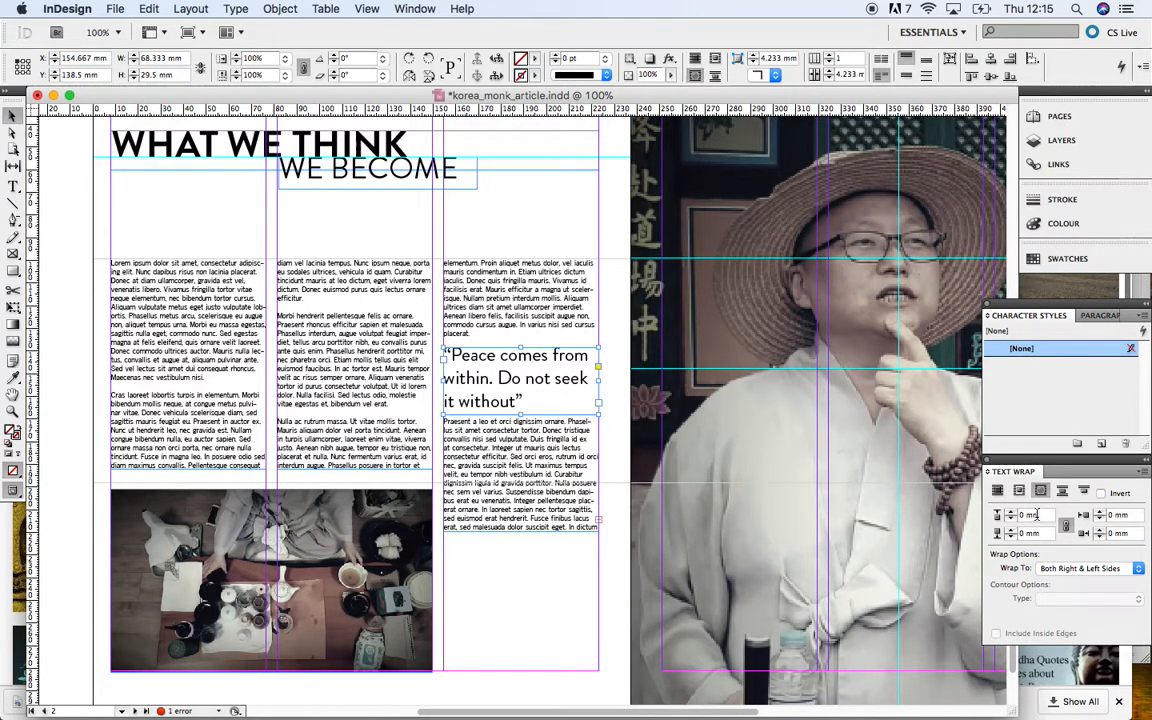
left_click(1023, 515)
type("3mm")
key("Tab")
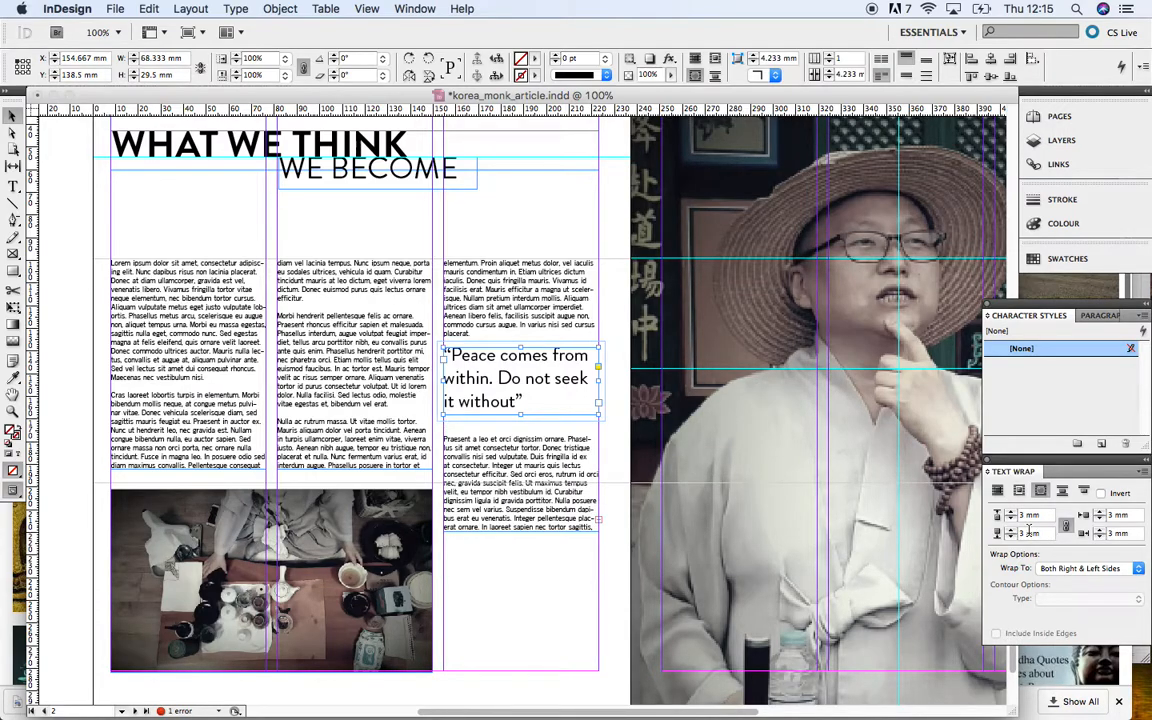
- Unlink the quote's wrap offsets and reduce only the bottom offset to -4 mm
key("super+equal")
key("super+equal")
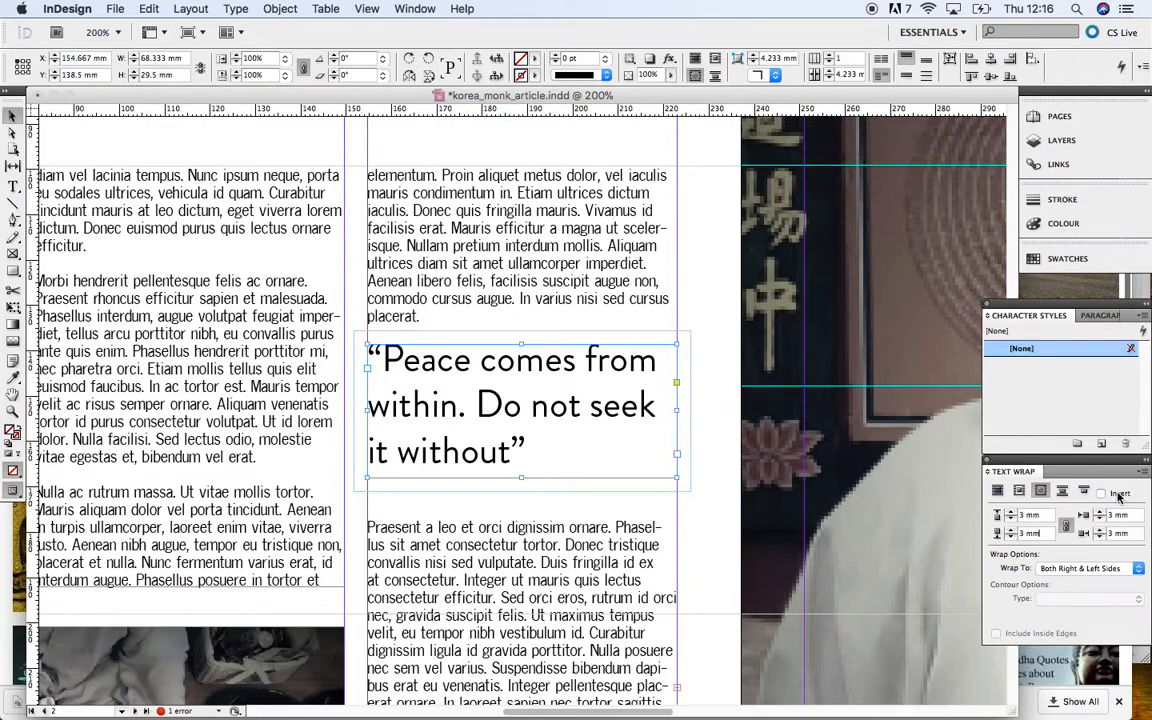
left_click(1066, 528)
left_click(1015, 536)
type("0mm")
key("Return")
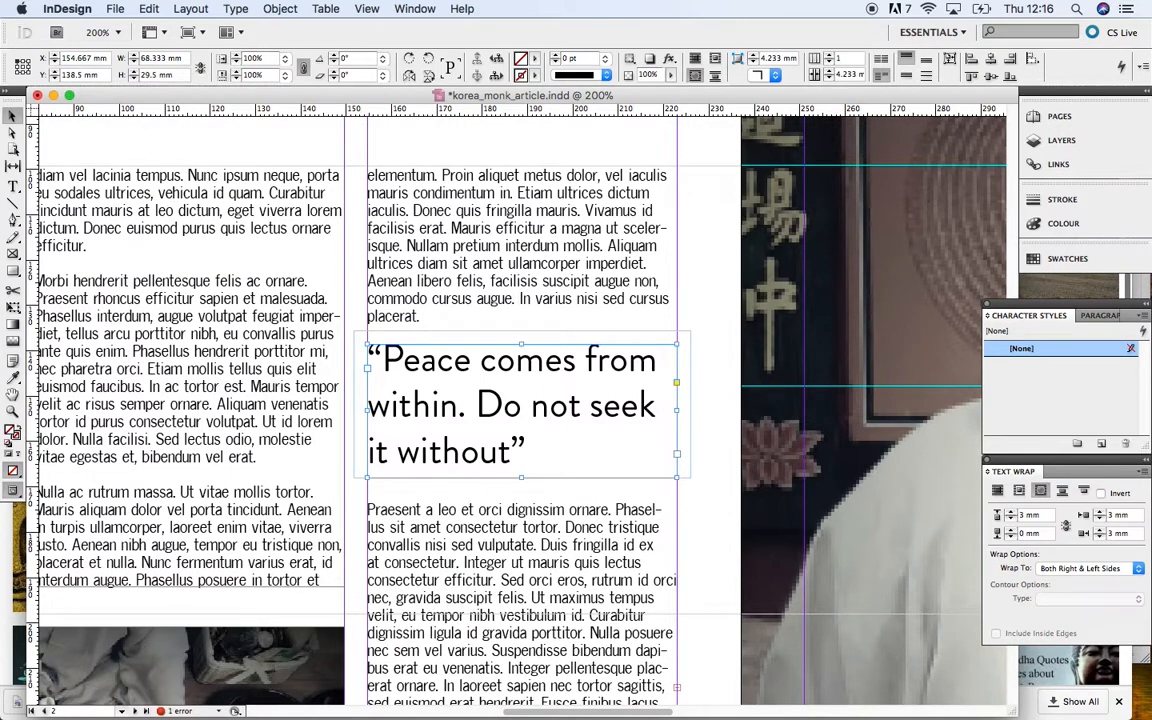
left_click(1011, 537)
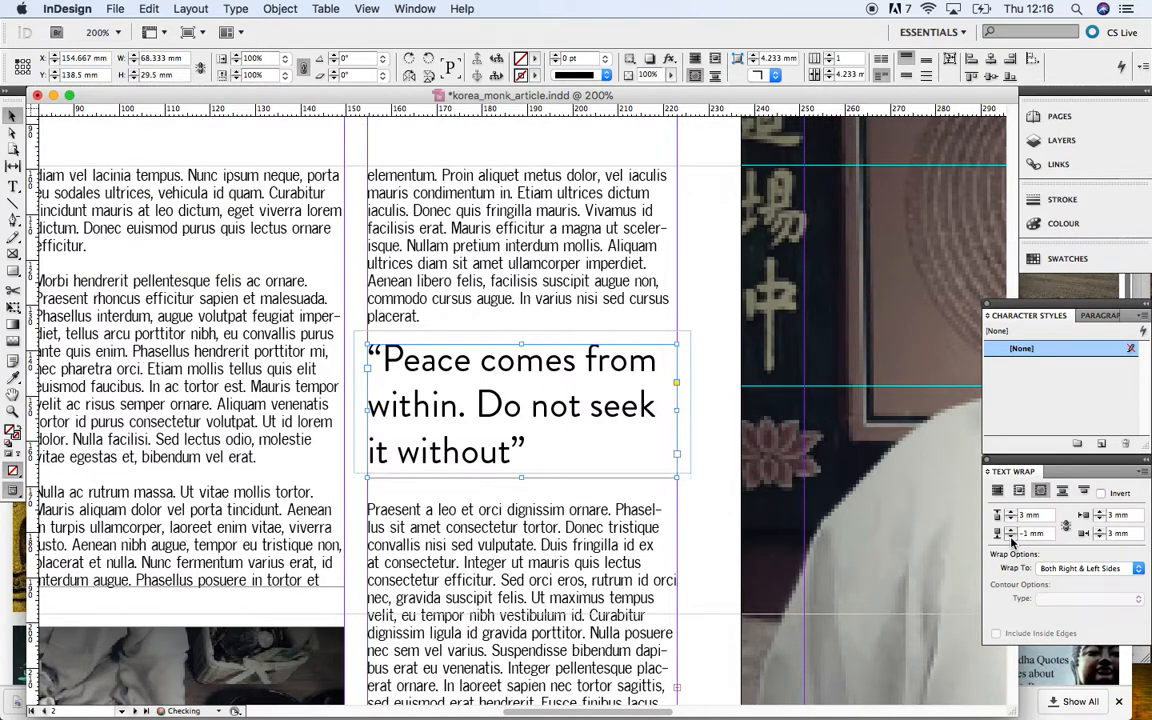
left_click(1011, 537)
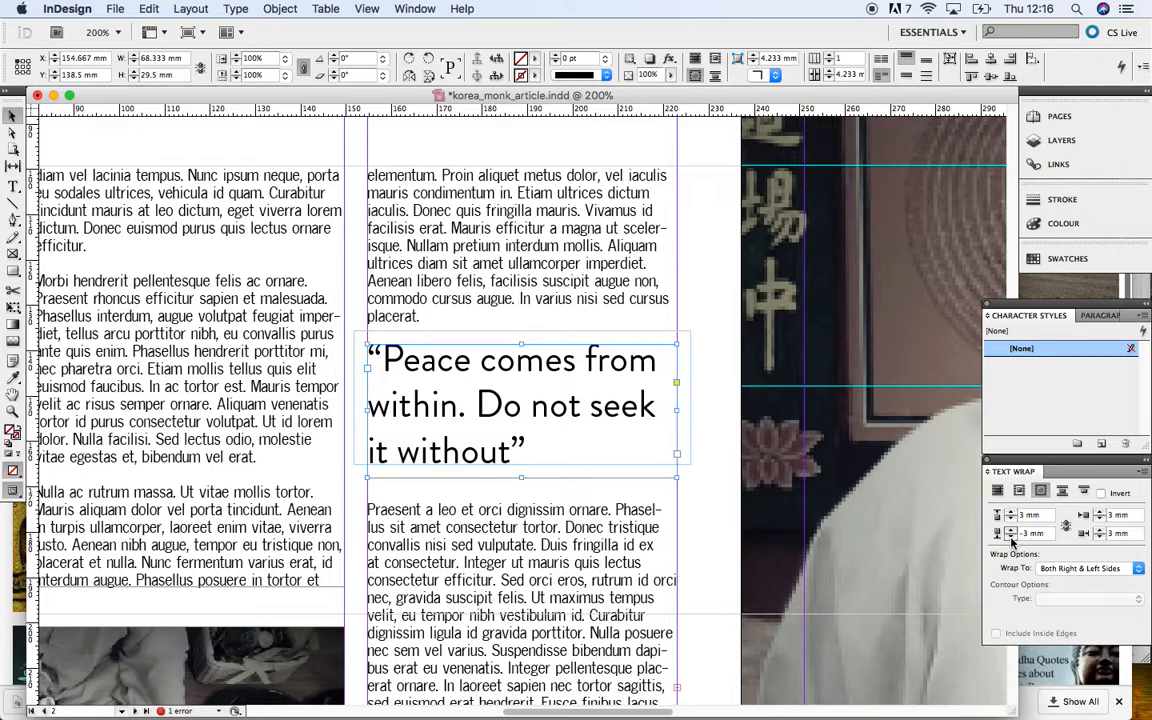
left_click(1011, 537)
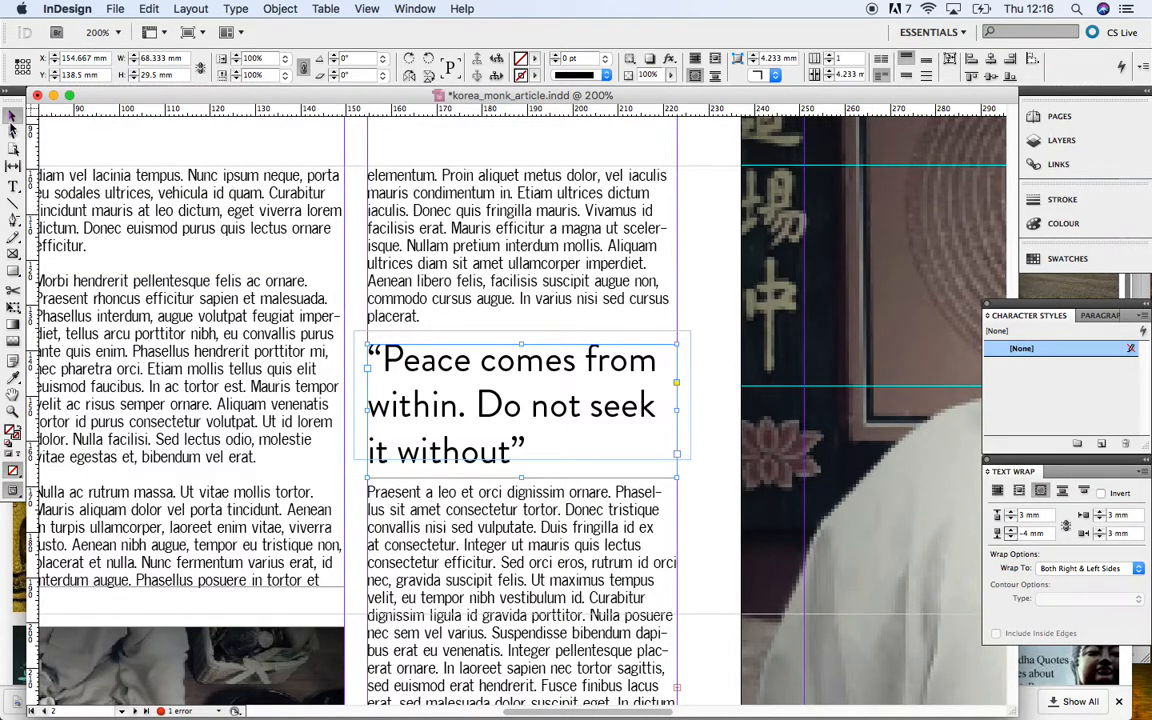
- Preview the page without guides to examine the spacing above and below the pull quote, and reselect the quote frame
left_click(312, 252)
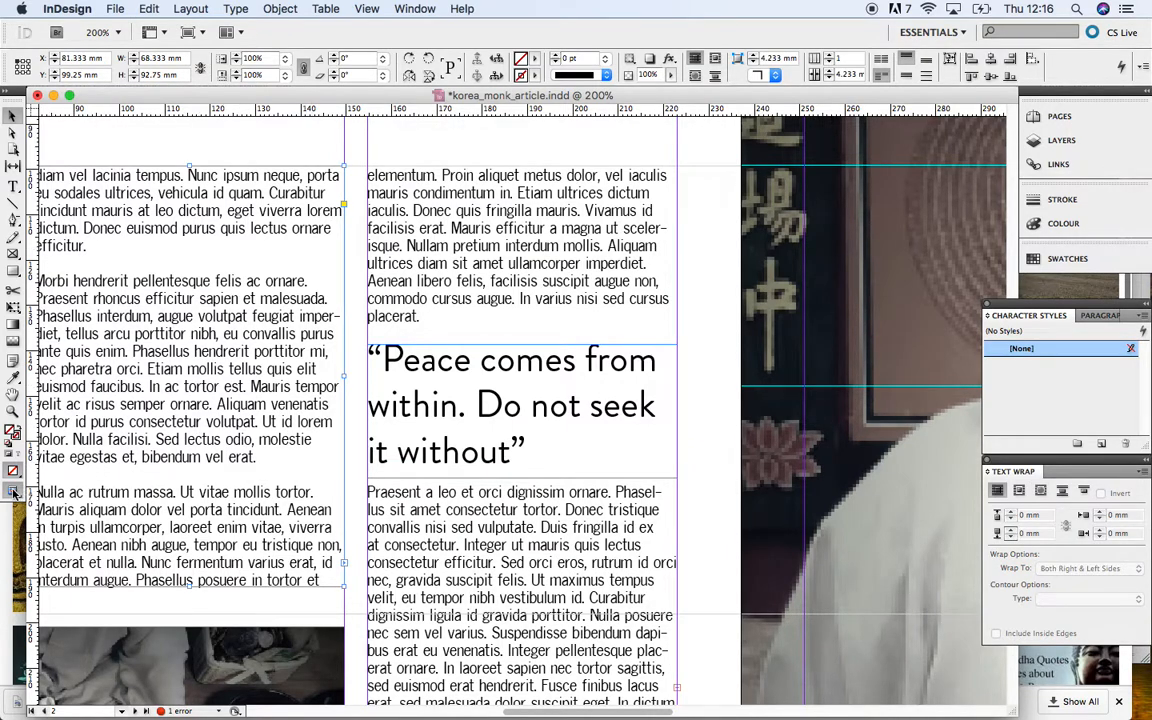
left_click_drag(13, 492, 42, 507)
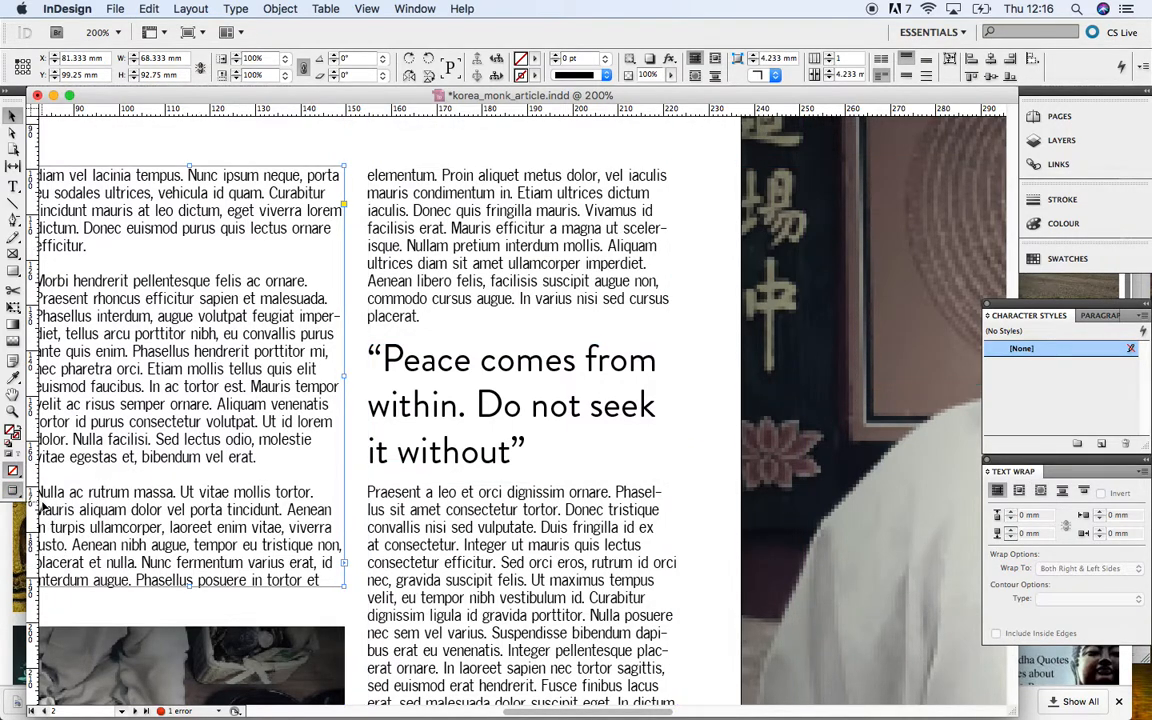
key("super+minus")
key("super+minus")
key("super+minus")
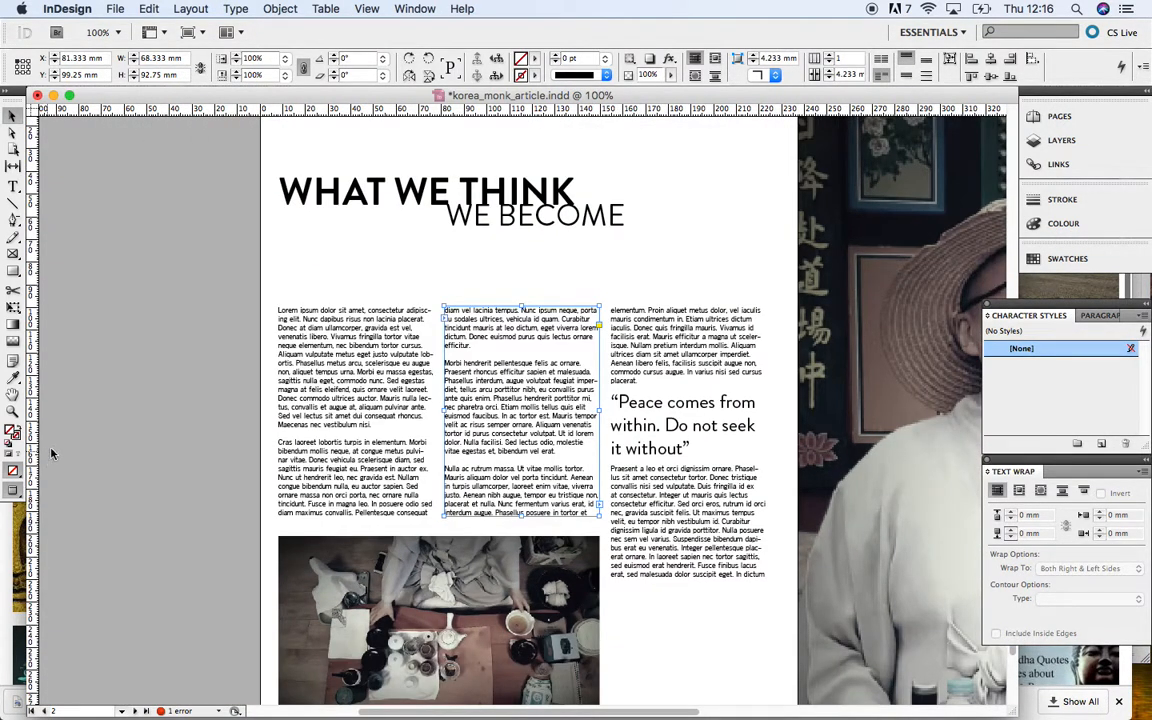
left_click(265, 258)
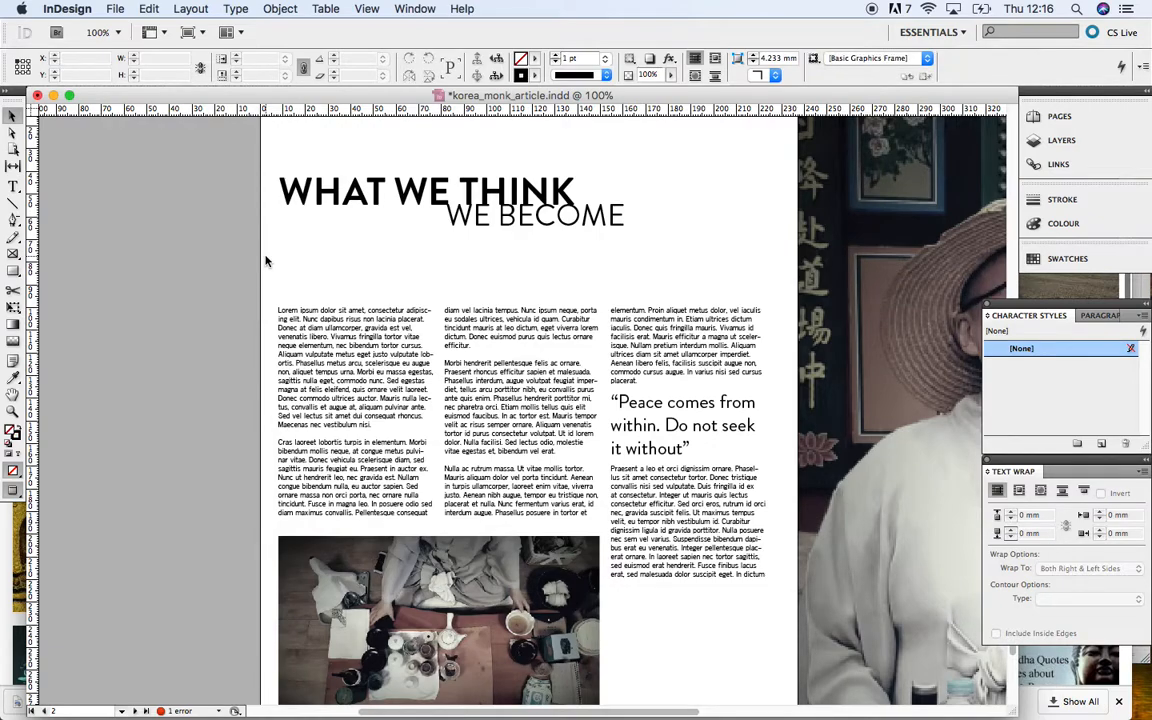
left_click(636, 428)
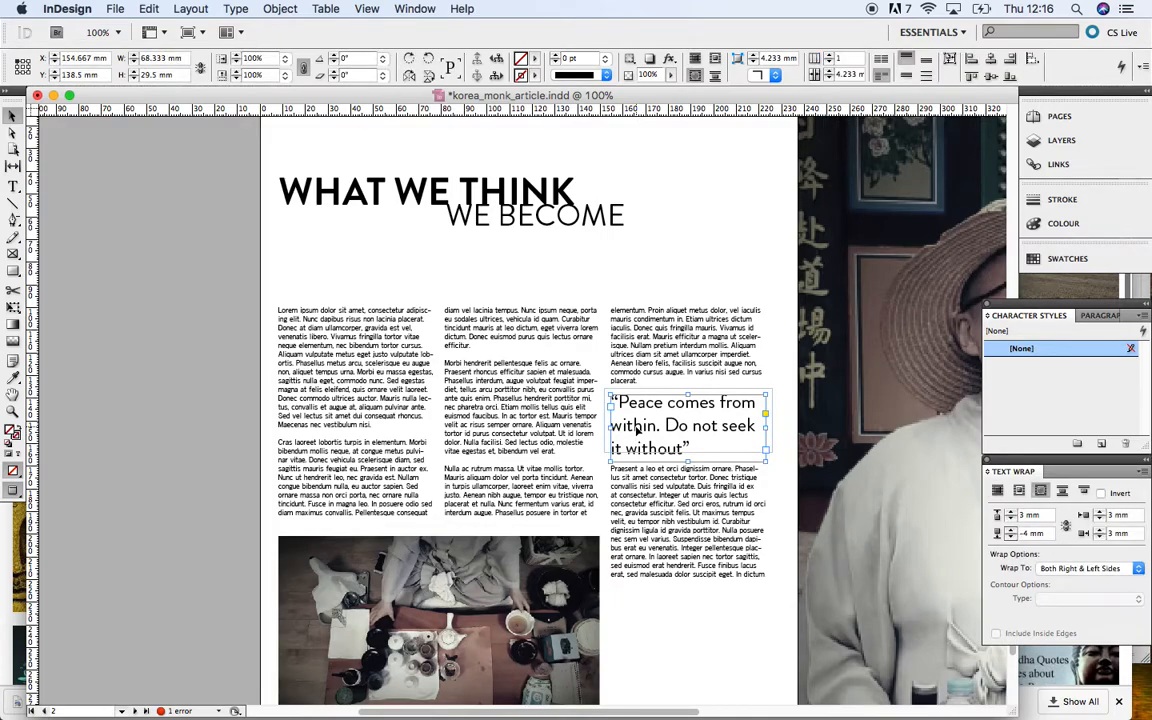
- Remove the pull quote's text wrap and, with the guides shown, place it below the third column at X 154.667 mm, Y 228 mm
left_click(997, 493)
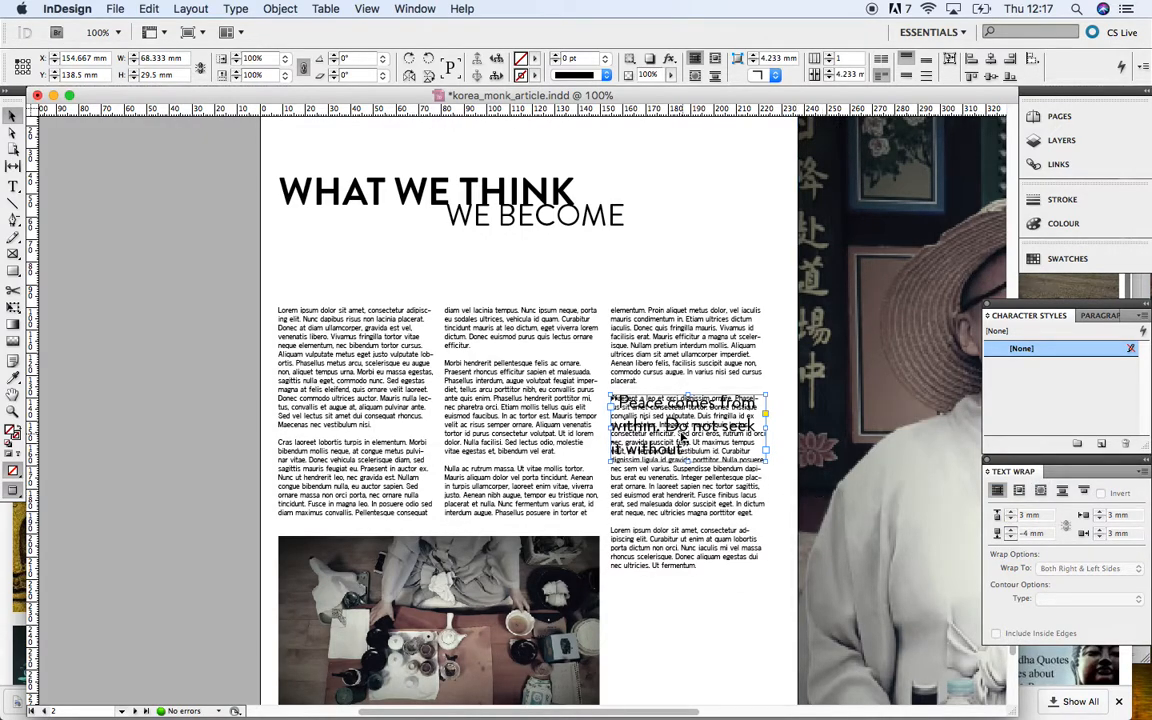
left_click_drag(657, 423, 662, 638)
left_click(14, 492)
left_click(66, 490)
scroll(438, 533, "down", 3)
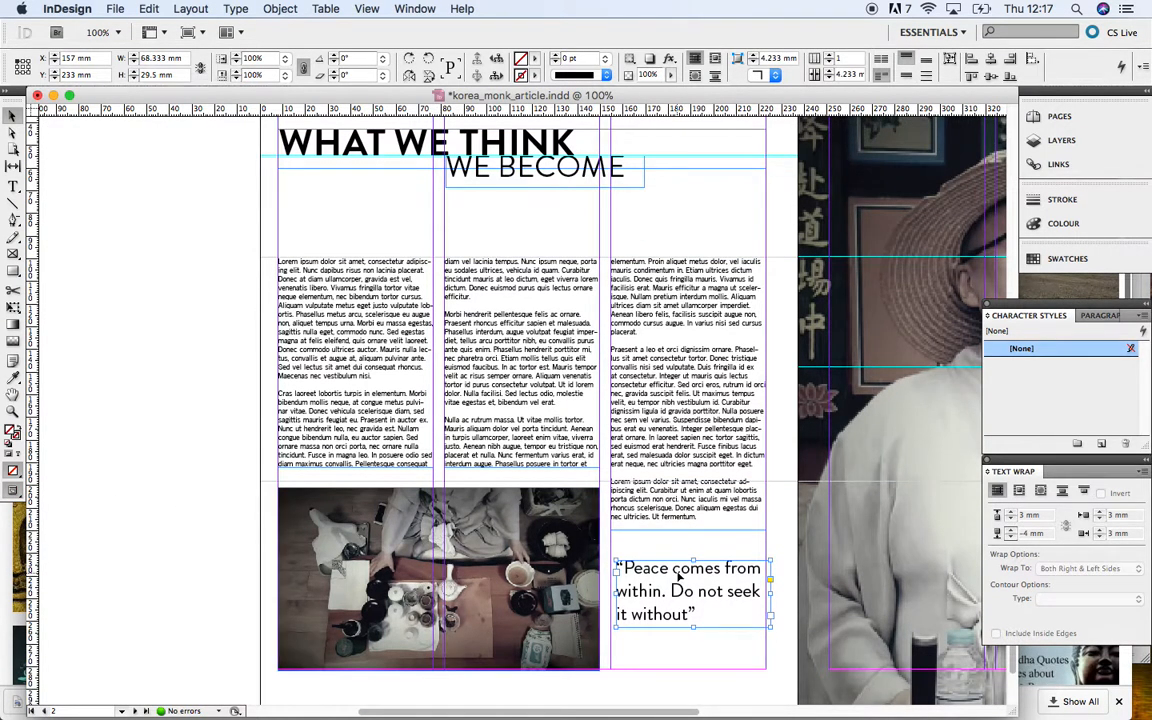
left_click_drag(676, 591, 640, 584)
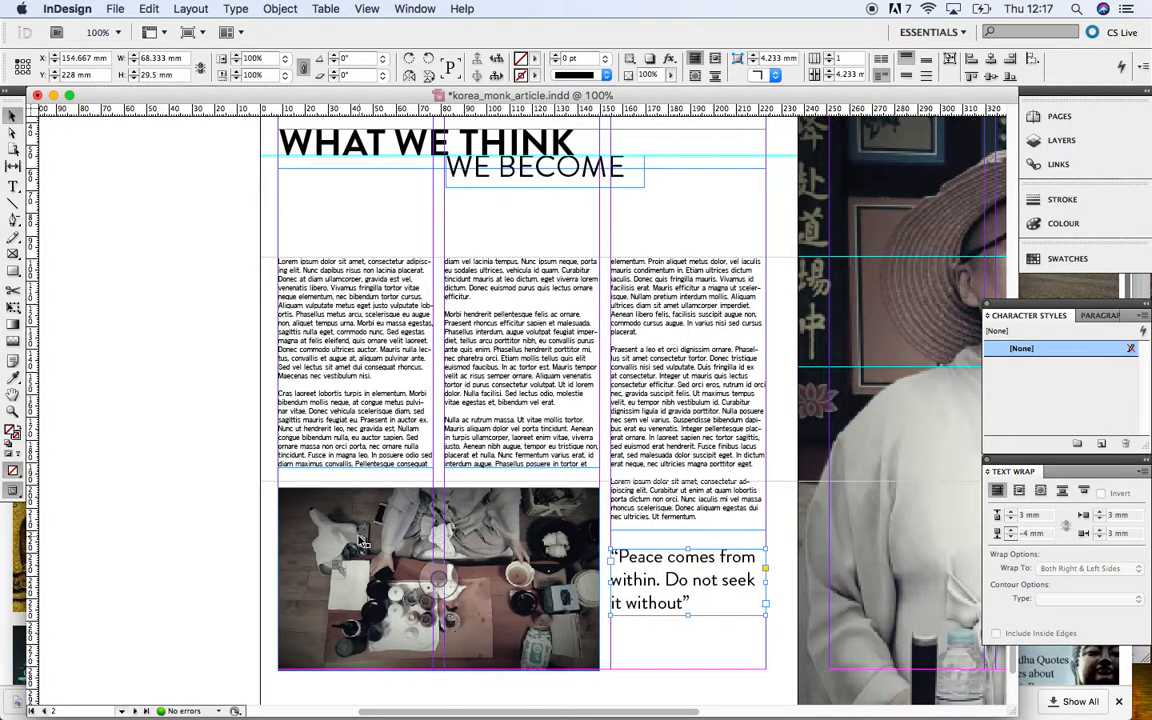
- Wrap text around the tea photo's bounding box and move and crop it to about 47.7 × 38.1 mm, straddling the first two columns
left_click(395, 522)
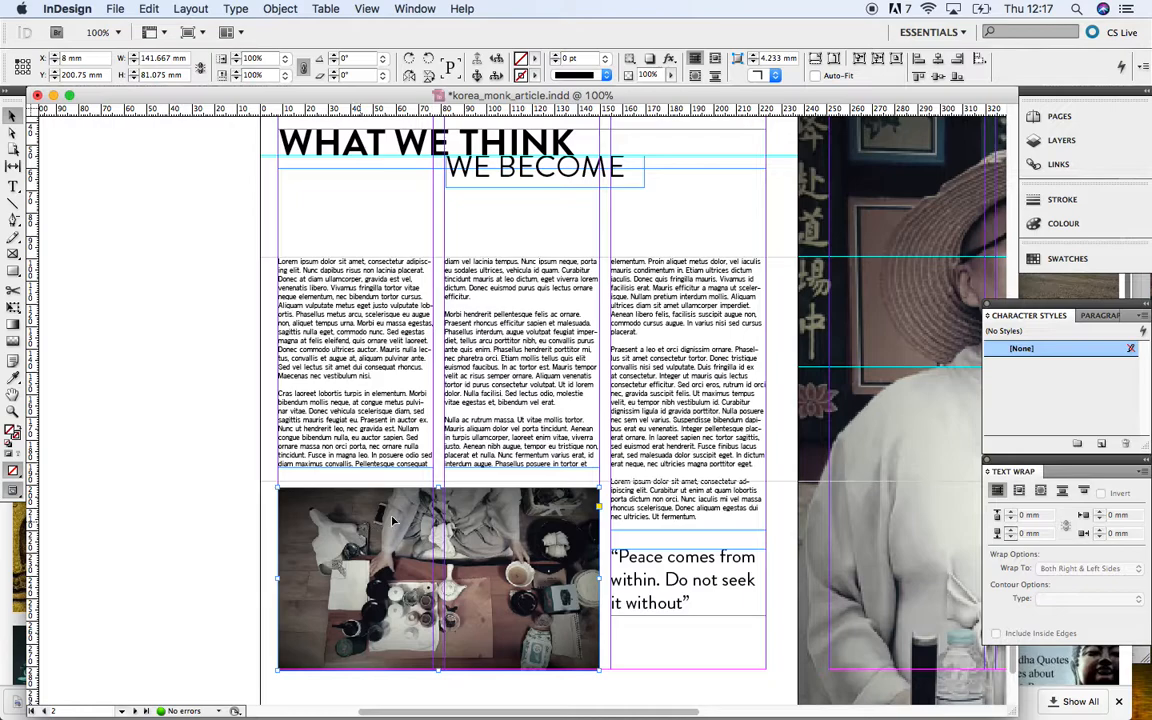
left_click(1019, 491)
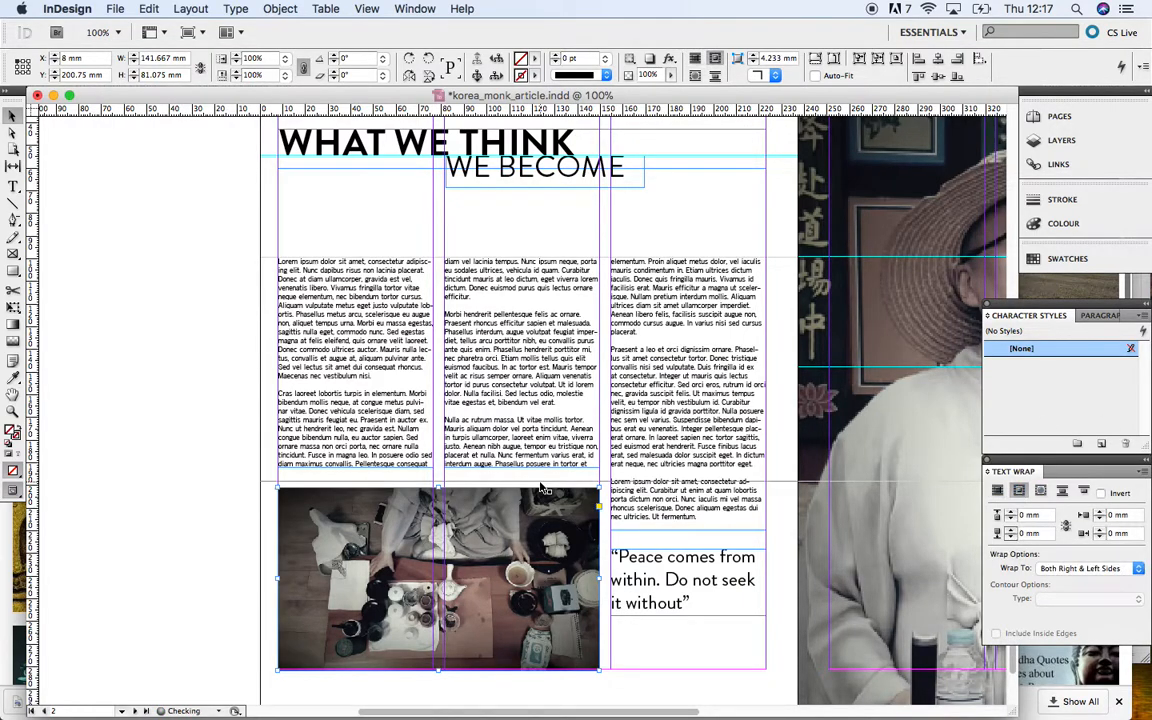
left_click_drag(380, 550, 289, 428)
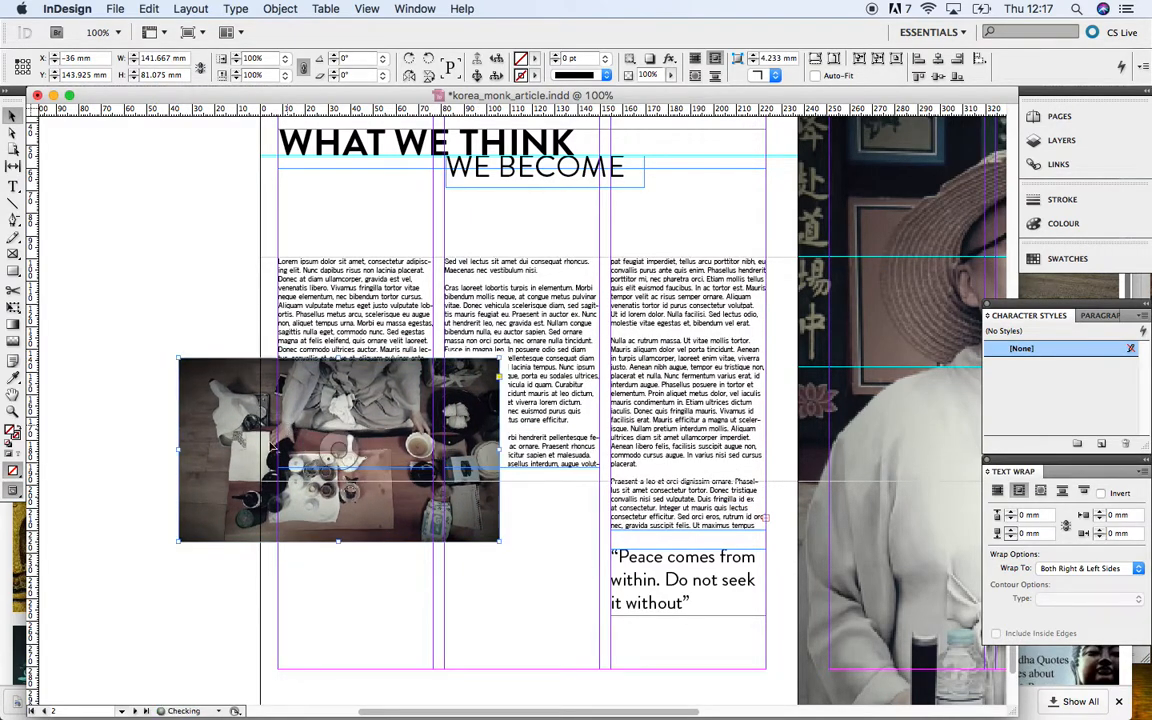
left_click_drag(178, 541, 392, 443)
left_click(381, 630)
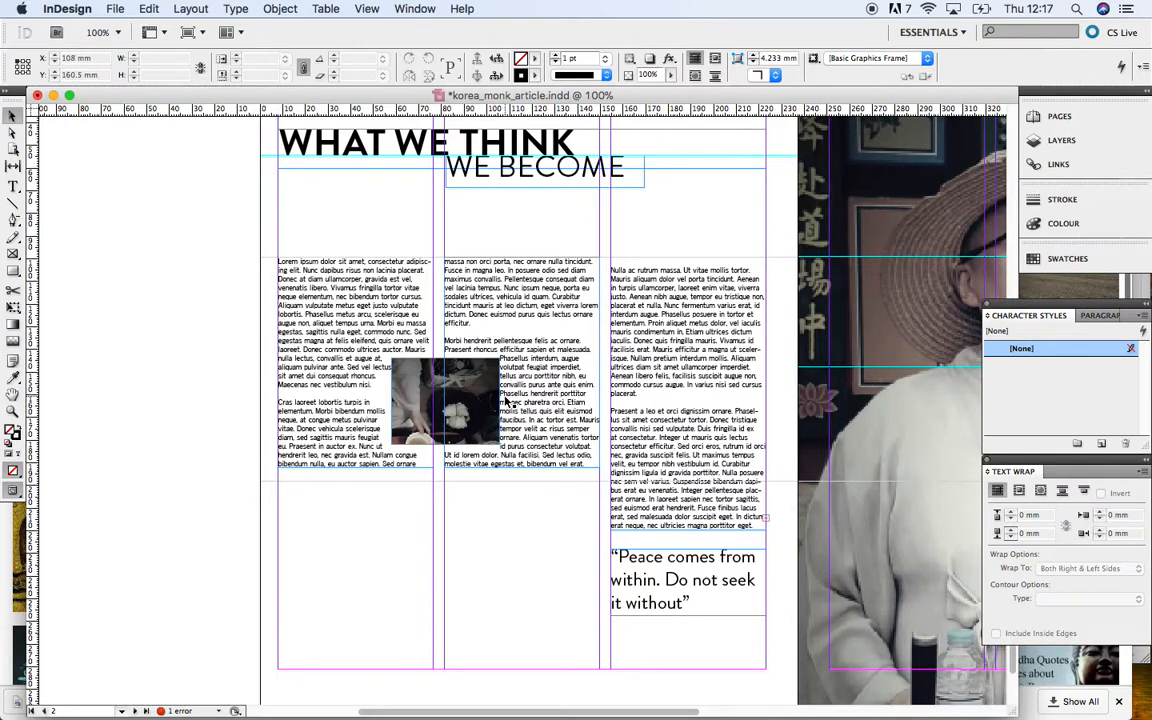
- Apply an object-shape text wrap to the second column's text frame and raise its right offset to 8 mm
left_click(451, 399)
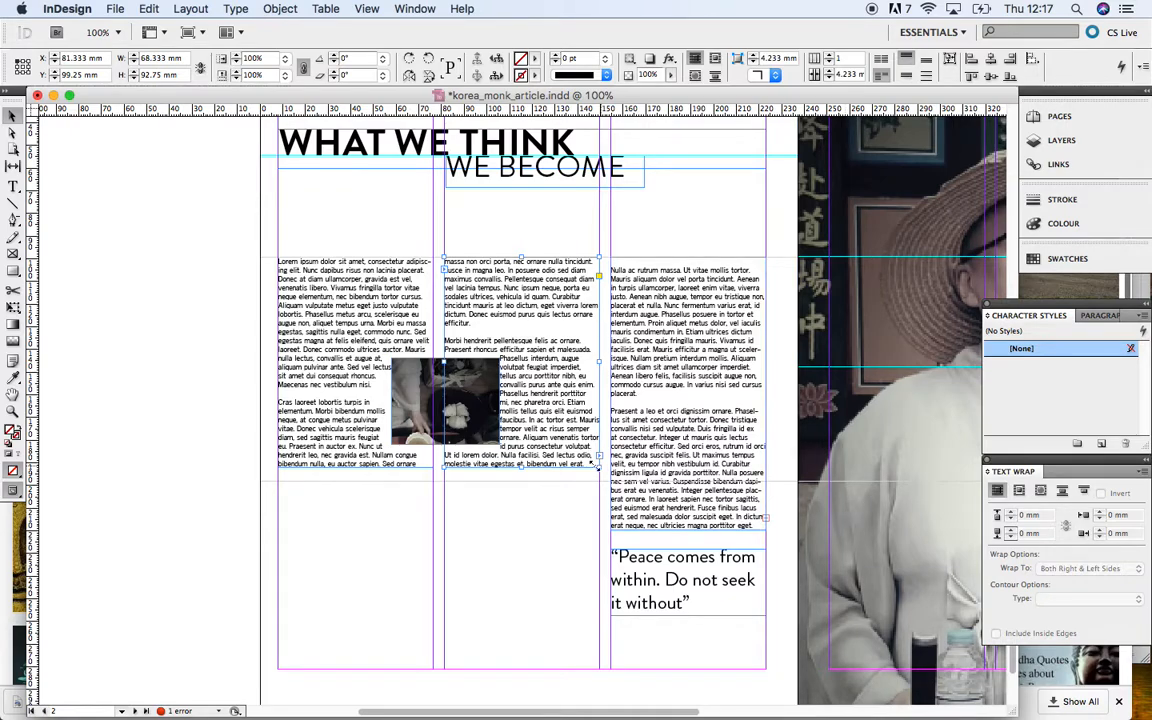
left_click(558, 537)
left_click(466, 372)
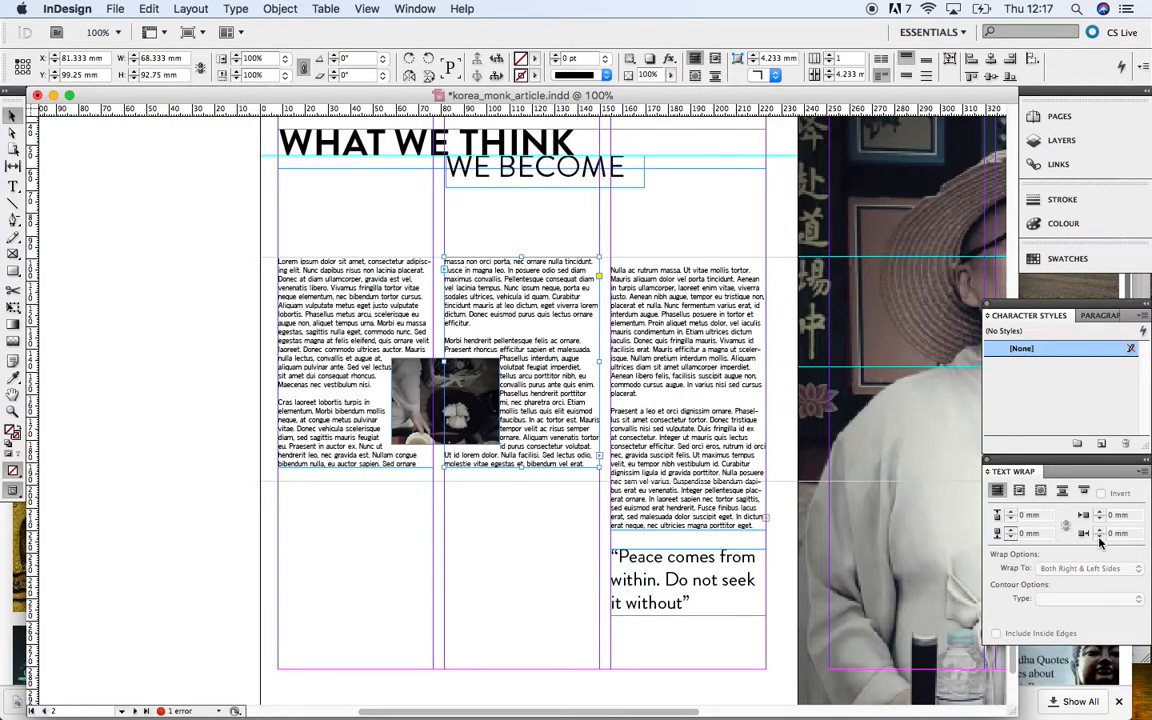
left_click(1040, 491)
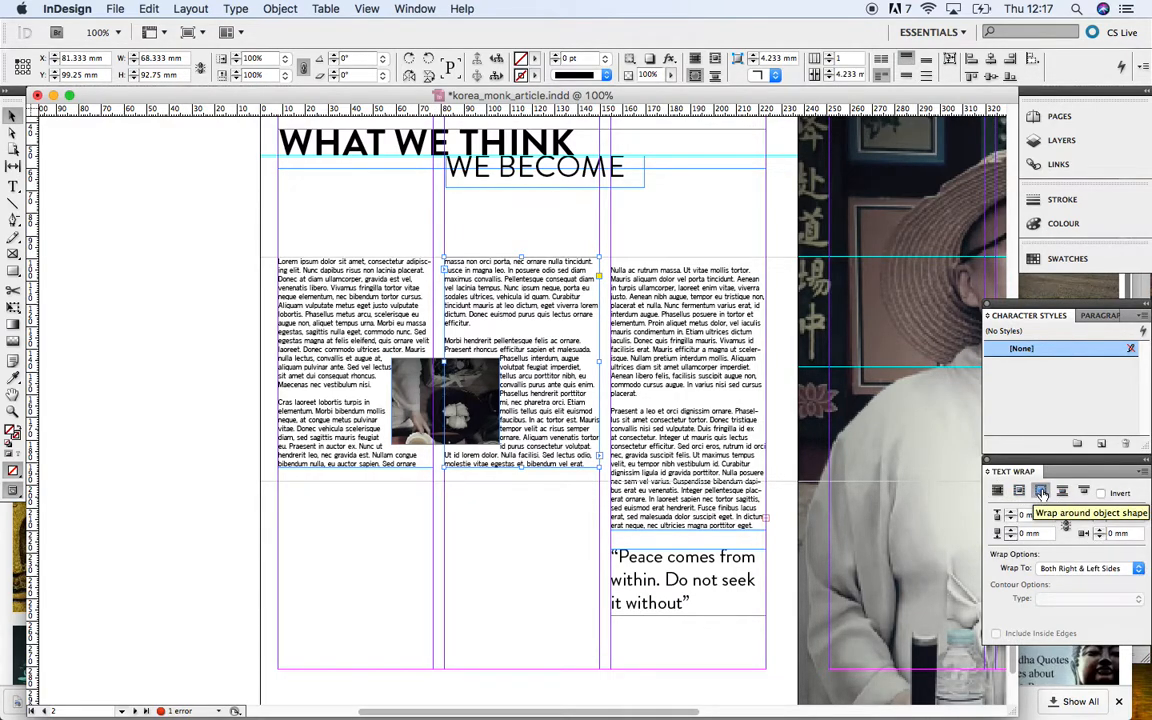
left_click(1099, 531)
left_click(1099, 531)
left_click(1099, 531)
left_click(1099, 531)
left_click(1099, 531)
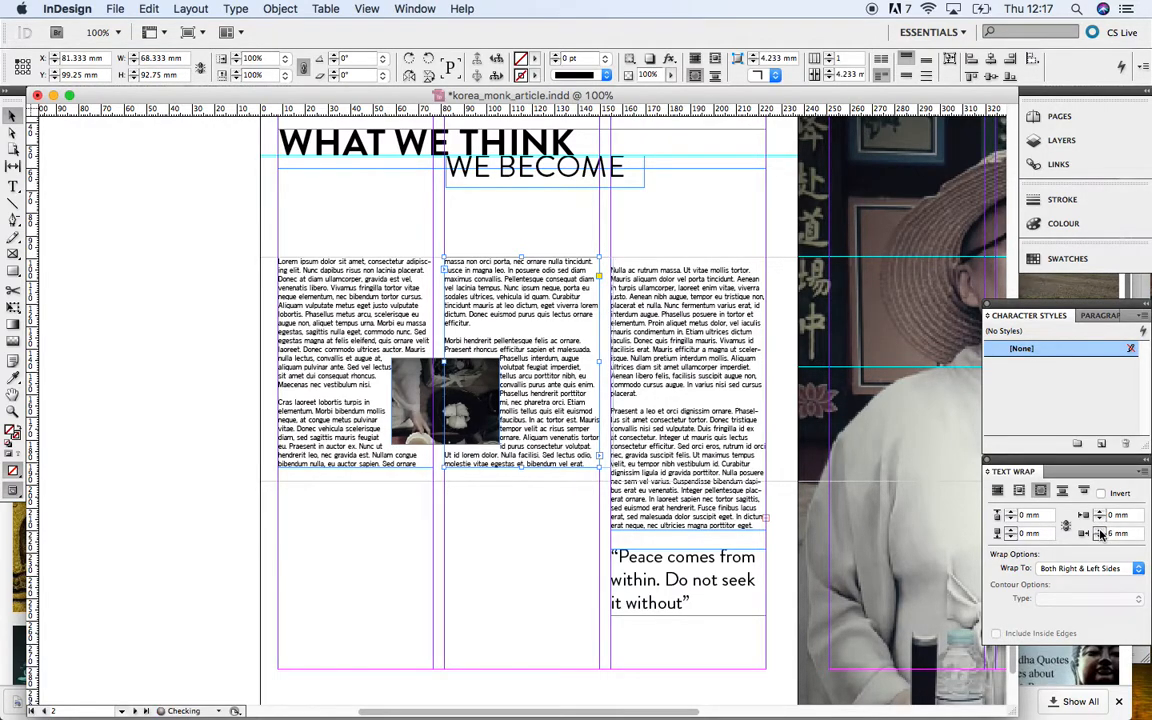
left_click(1099, 531)
left_click(1099, 531)
left_click(1099, 531)
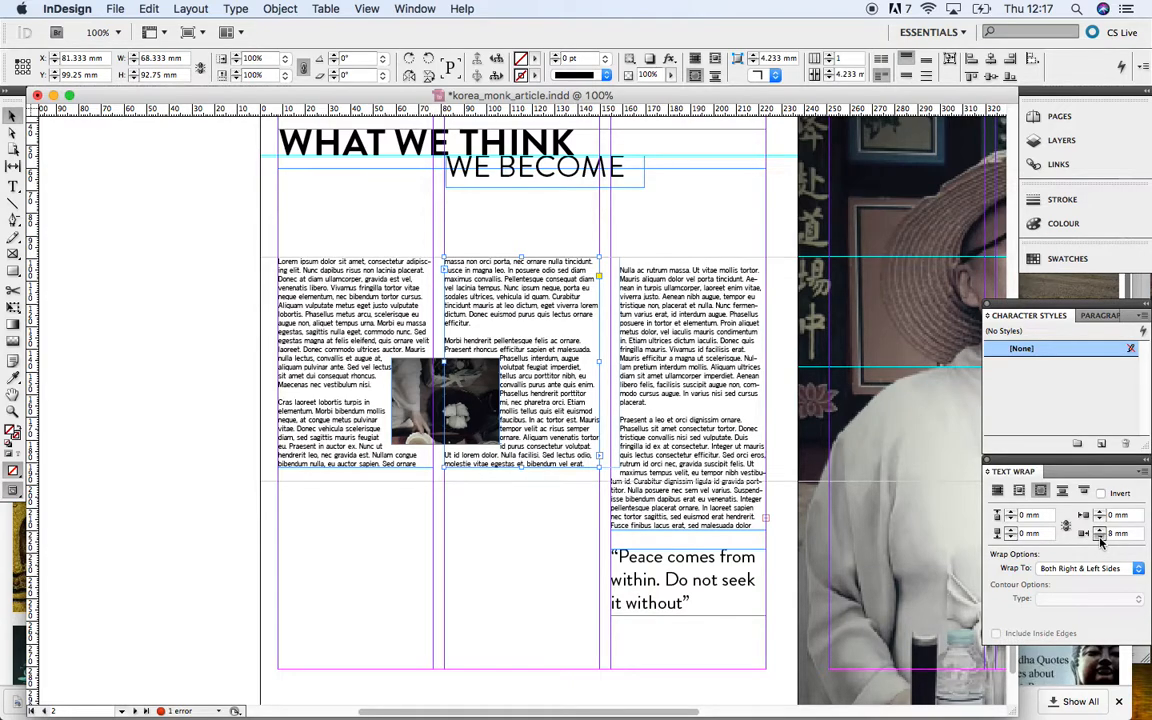
- Reset the second column frame's right wrap offset to 0 mm and remove its text wrap
left_click(1100, 538)
left_click(1100, 538)
left_click(1100, 538)
left_click(1100, 538)
left_click(1100, 538)
left_click(1100, 538)
left_click(1100, 538)
left_click(1100, 538)
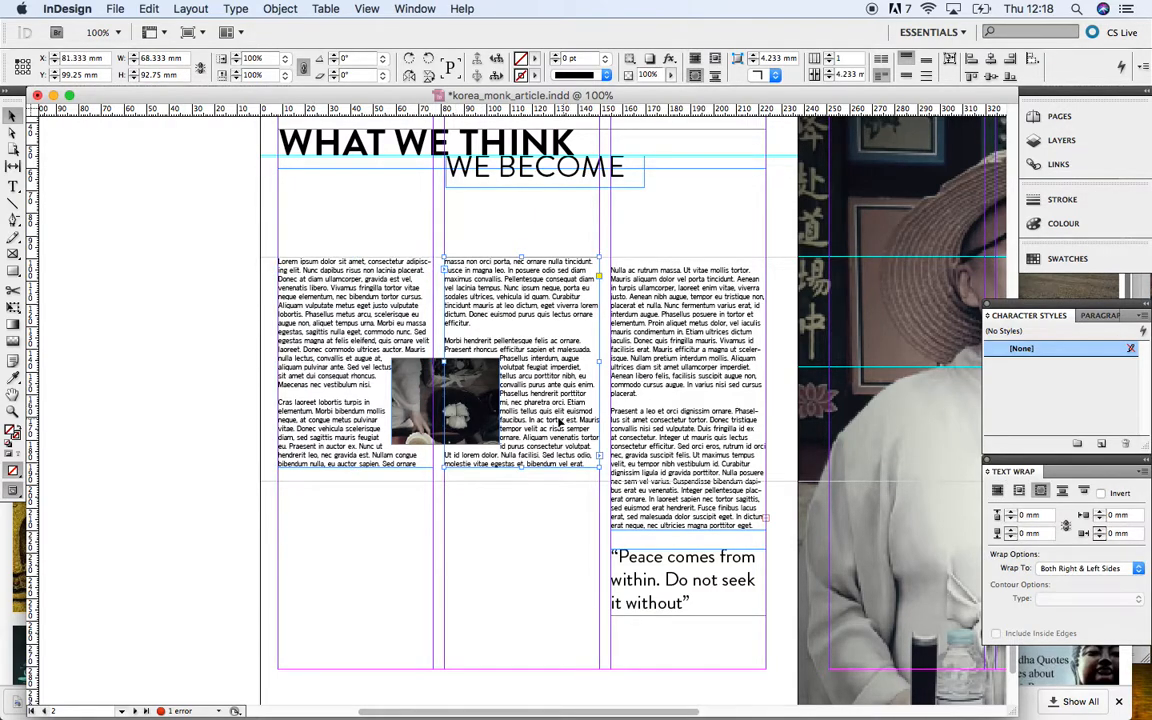
left_click_drag(370, 352, 401, 390)
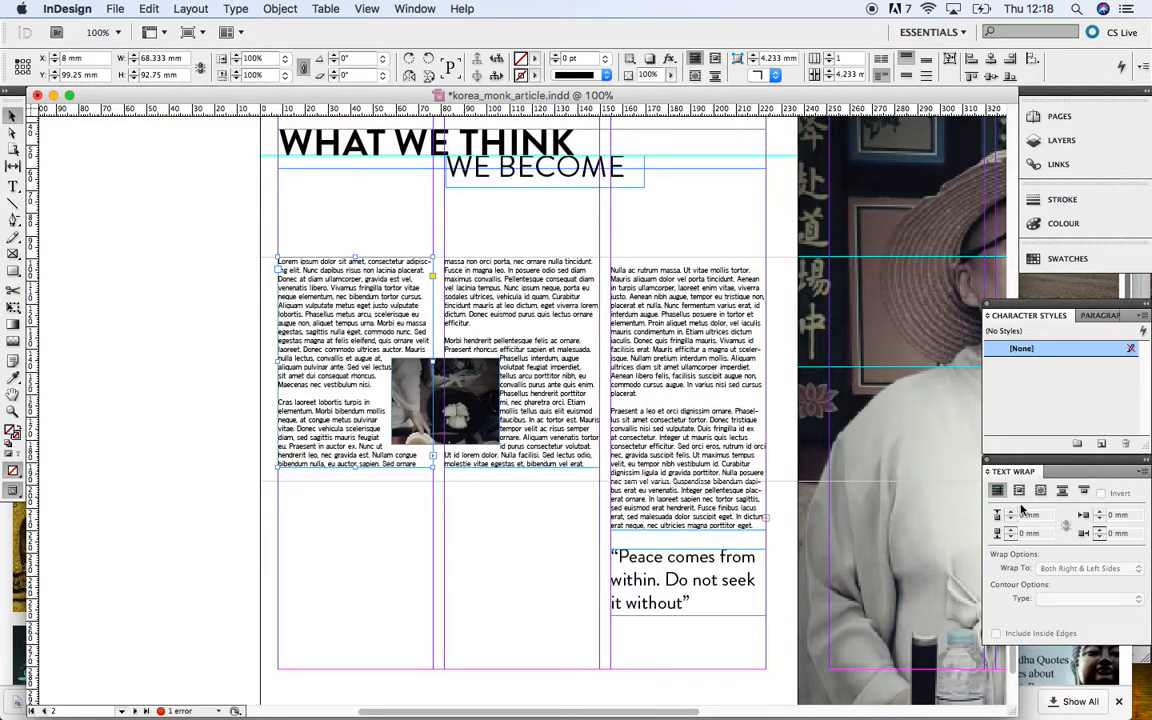
left_click(560, 312)
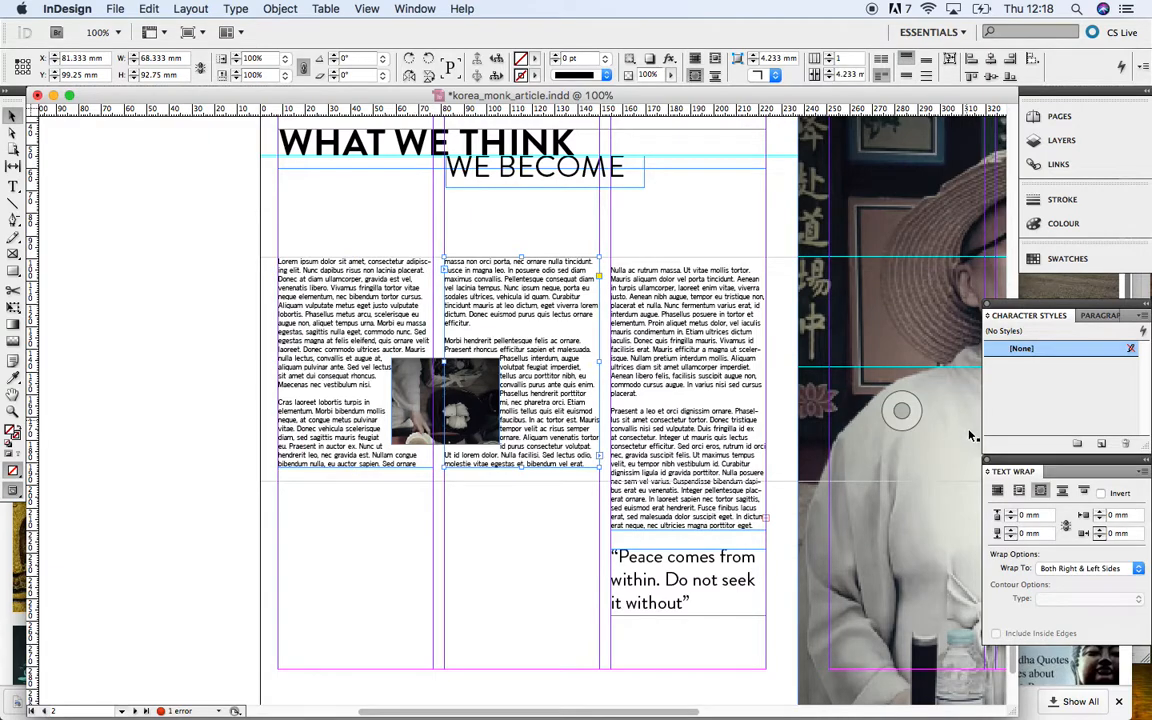
left_click(997, 491)
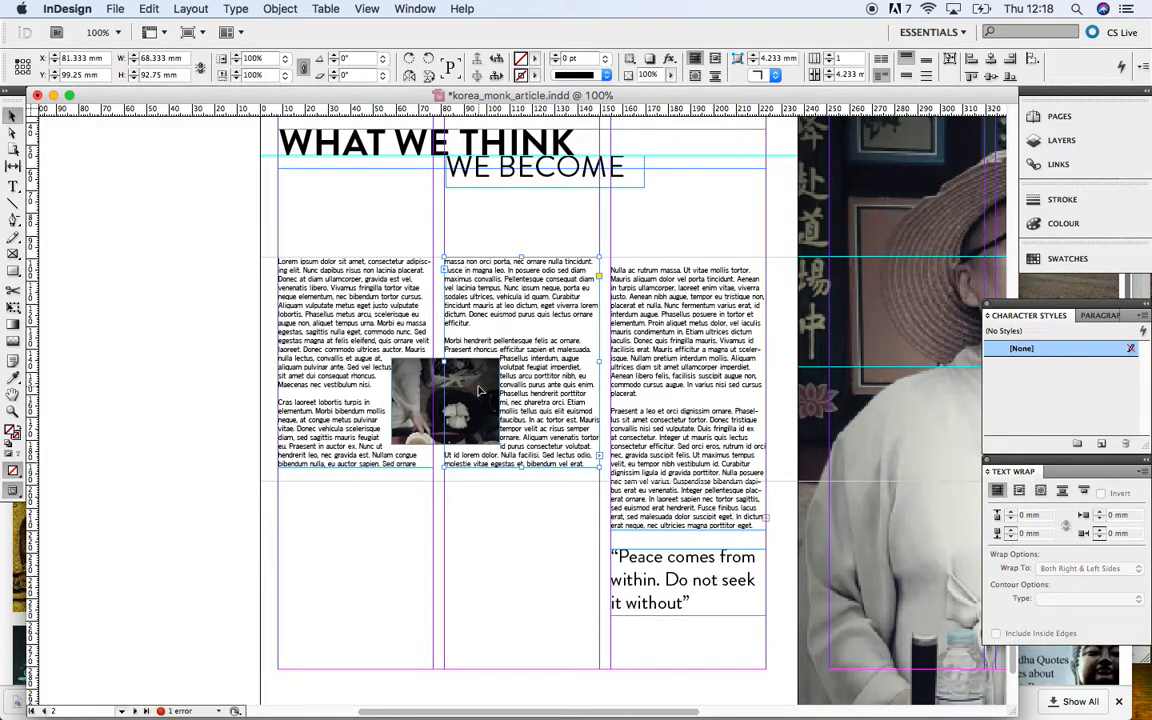
- Move the cropped photo out of the text to X 98 mm, Y 234 mm, and return the first column's text frame to its place
left_click_drag(370, 352, 408, 537)
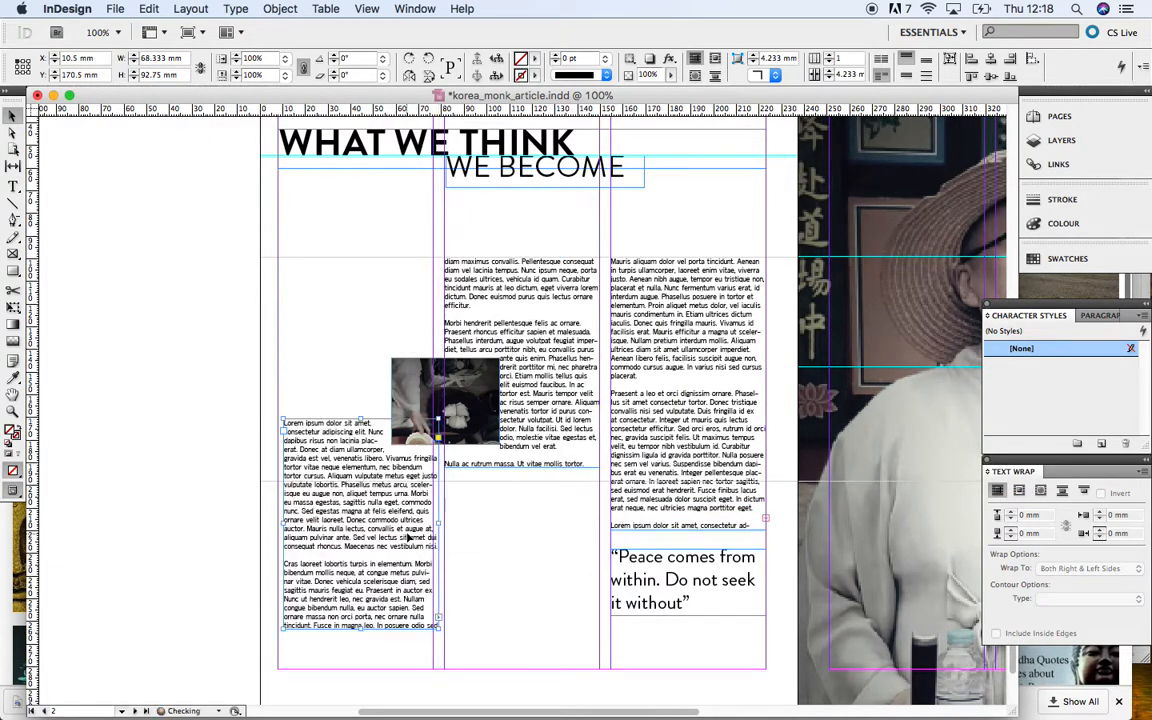
left_click(404, 380)
left_click_drag(404, 380, 495, 586)
left_click_drag(361, 452, 357, 289)
left_click(517, 594)
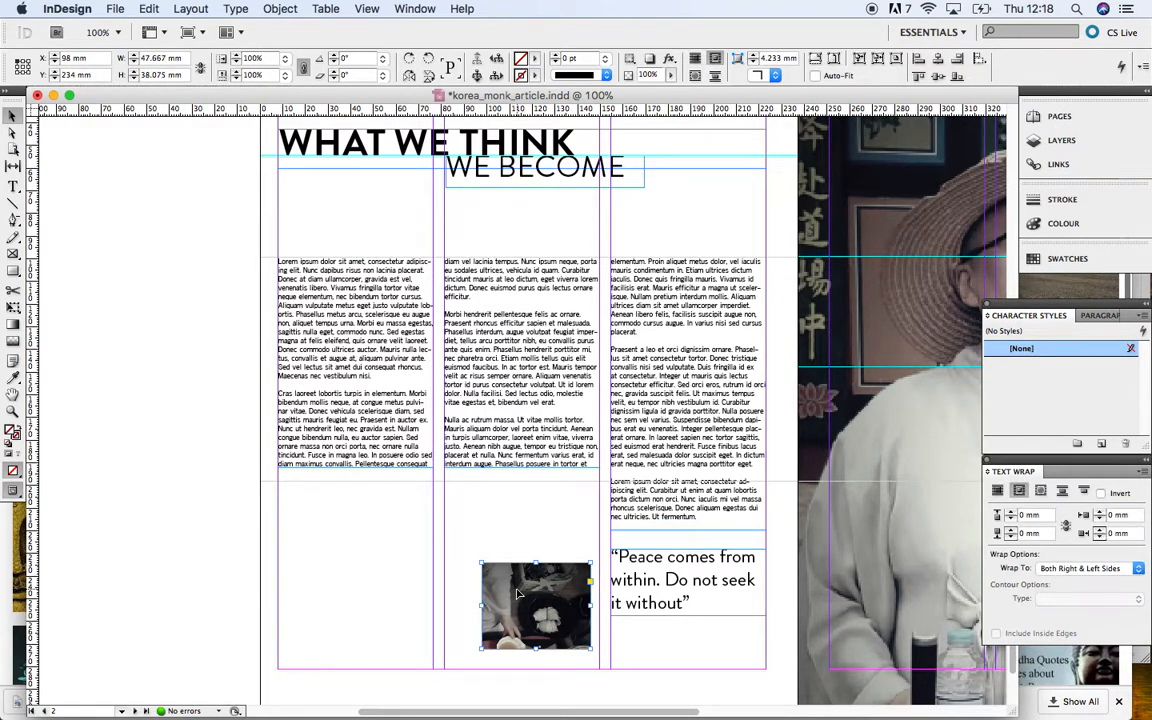
- Set the photo's text wrap to follow the object shape and move it back between the first two columns at X 55 mm, Y 140.338 mm
left_click(1041, 491)
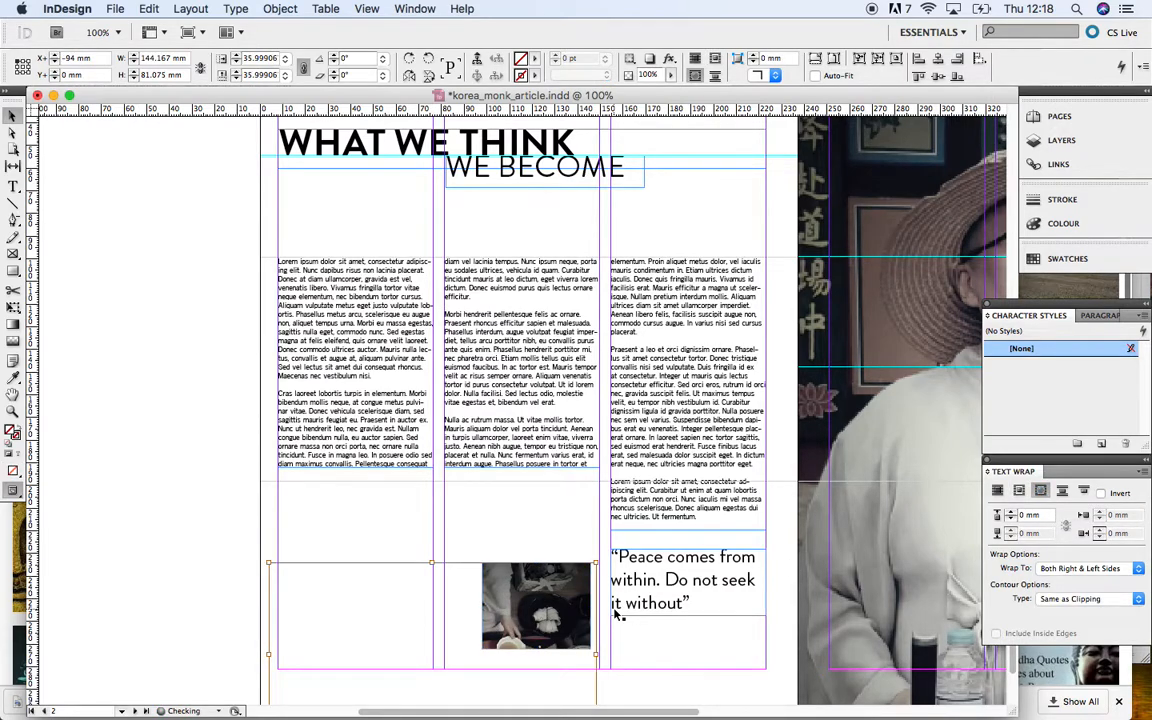
left_click(84, 250)
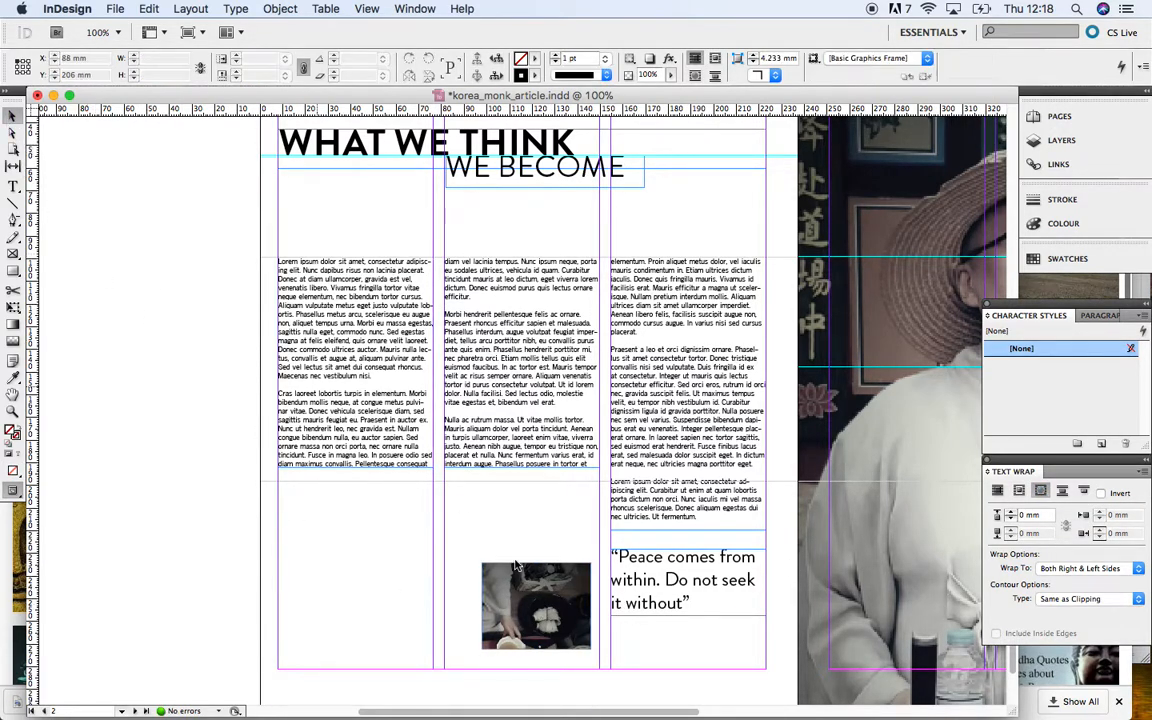
left_click_drag(507, 585, 410, 372)
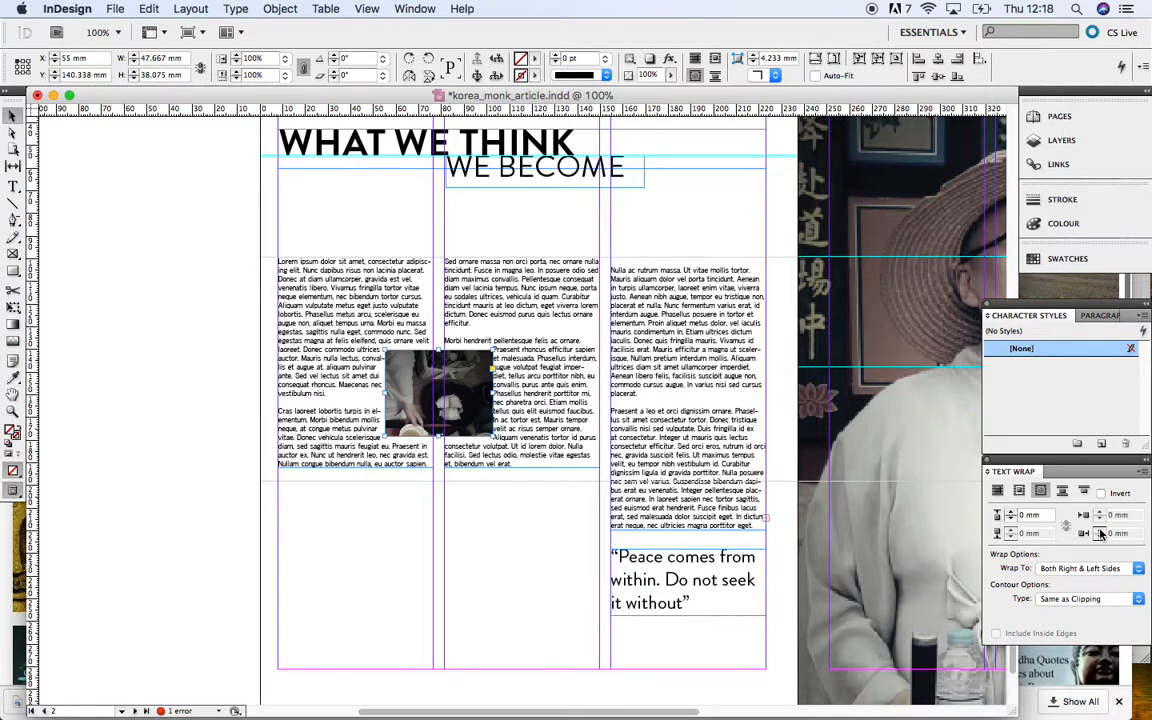
- Switch the photo to a bounding-box text wrap and set its right and bottom offsets to 5 mm
left_click(1019, 490)
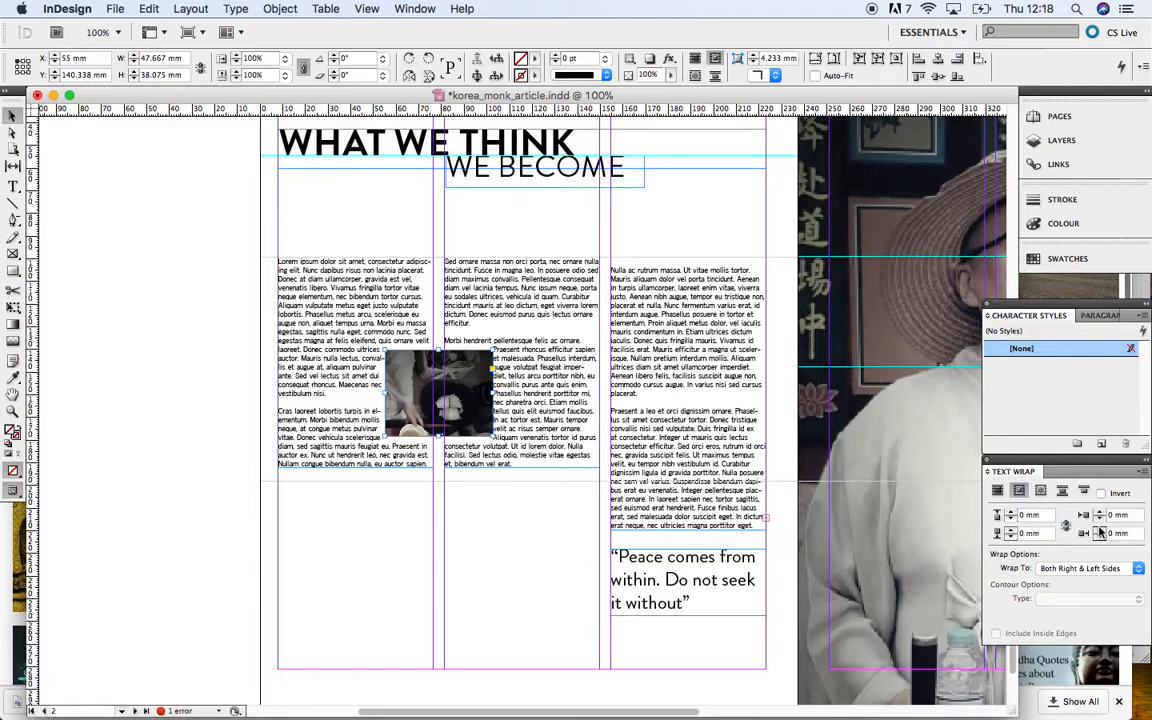
left_click(1099, 532)
left_click(1099, 532)
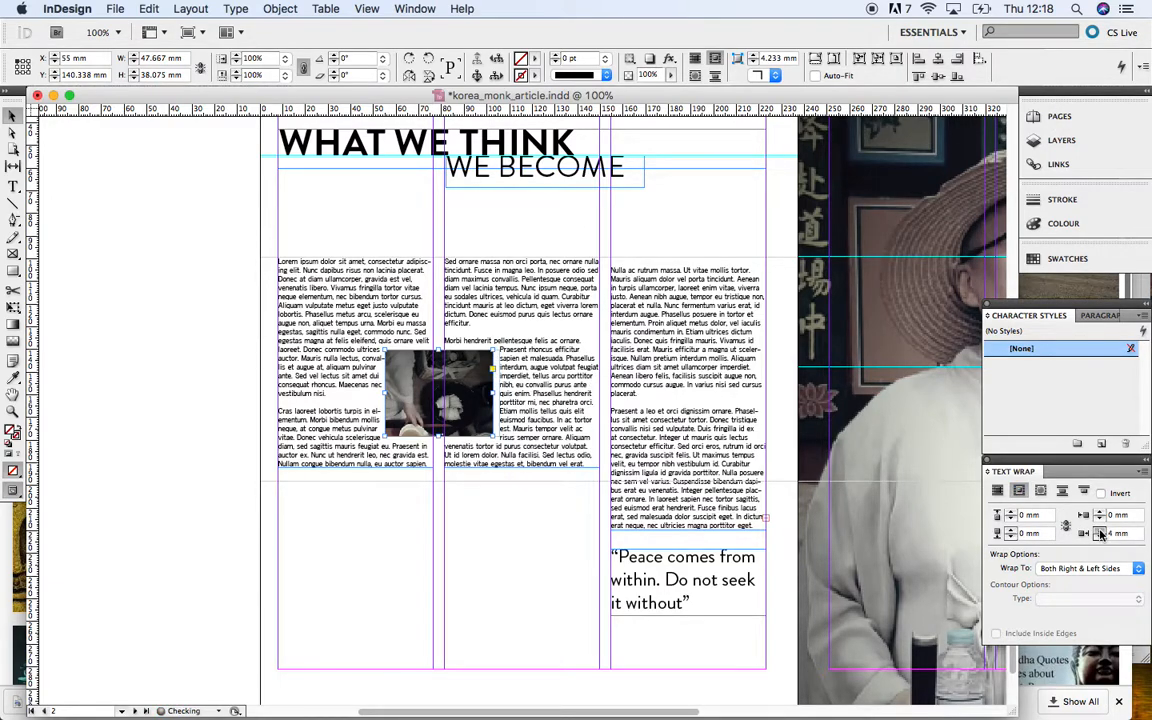
left_click(1099, 532)
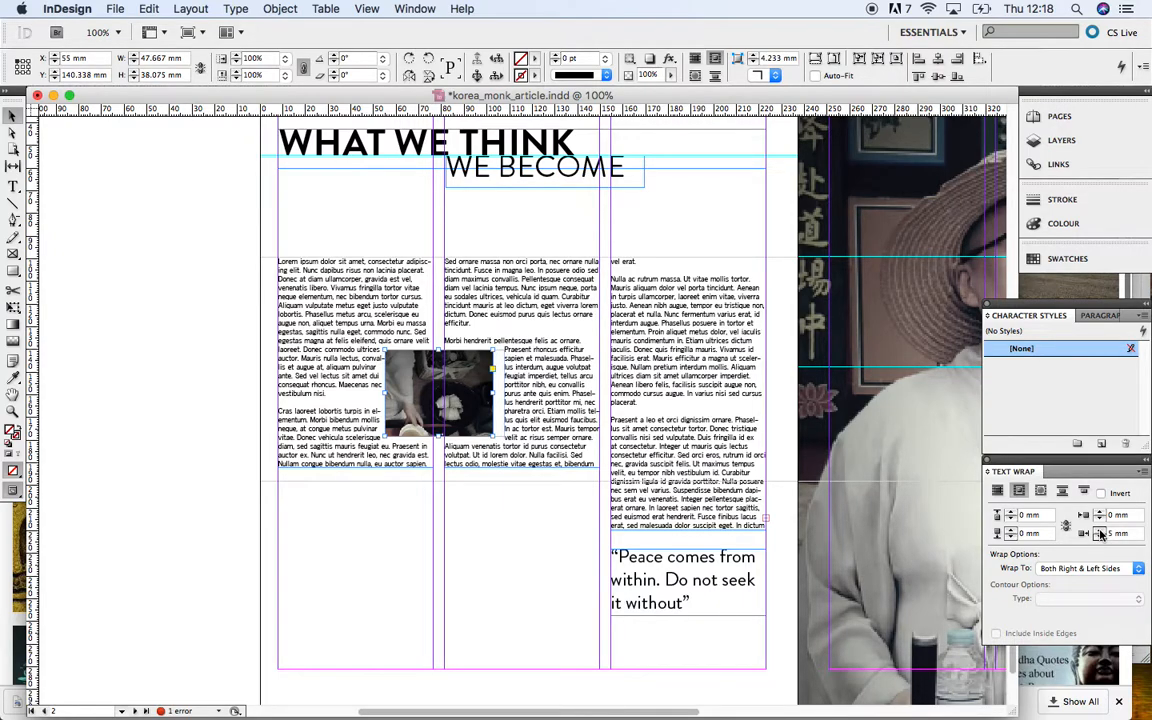
left_click(1011, 533)
left_click(1011, 533)
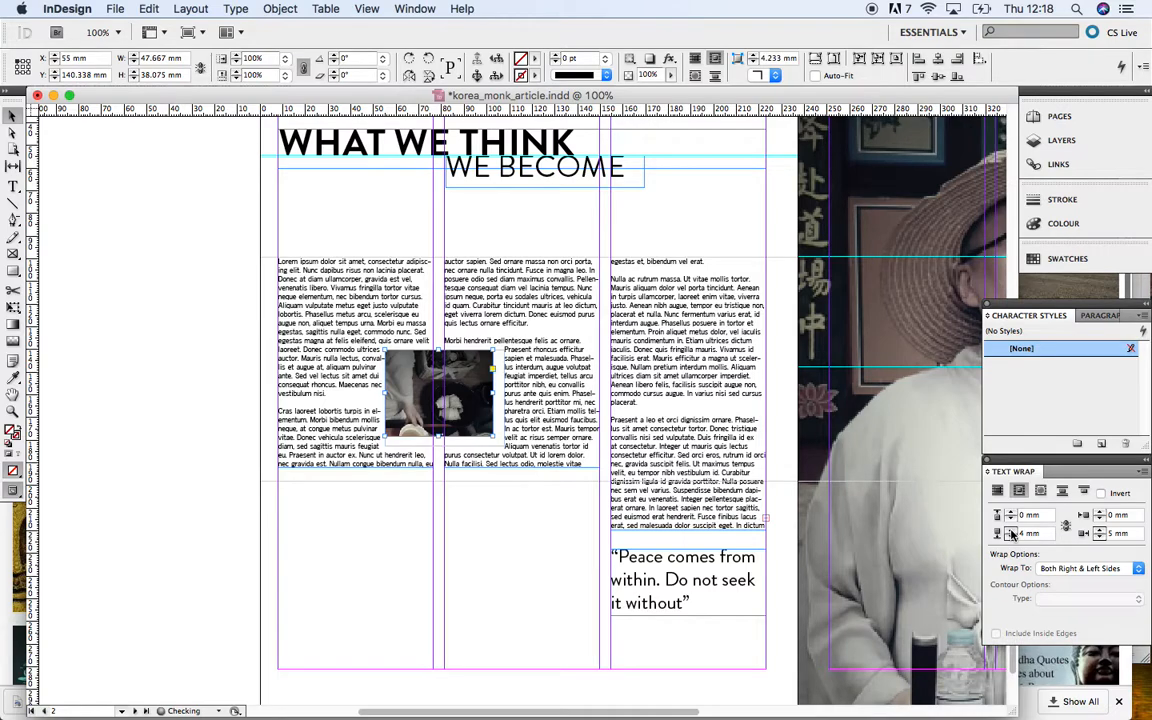
- Set the photo's top and left text wrap offsets to 5 mm, and deselect it
left_click(1010, 512)
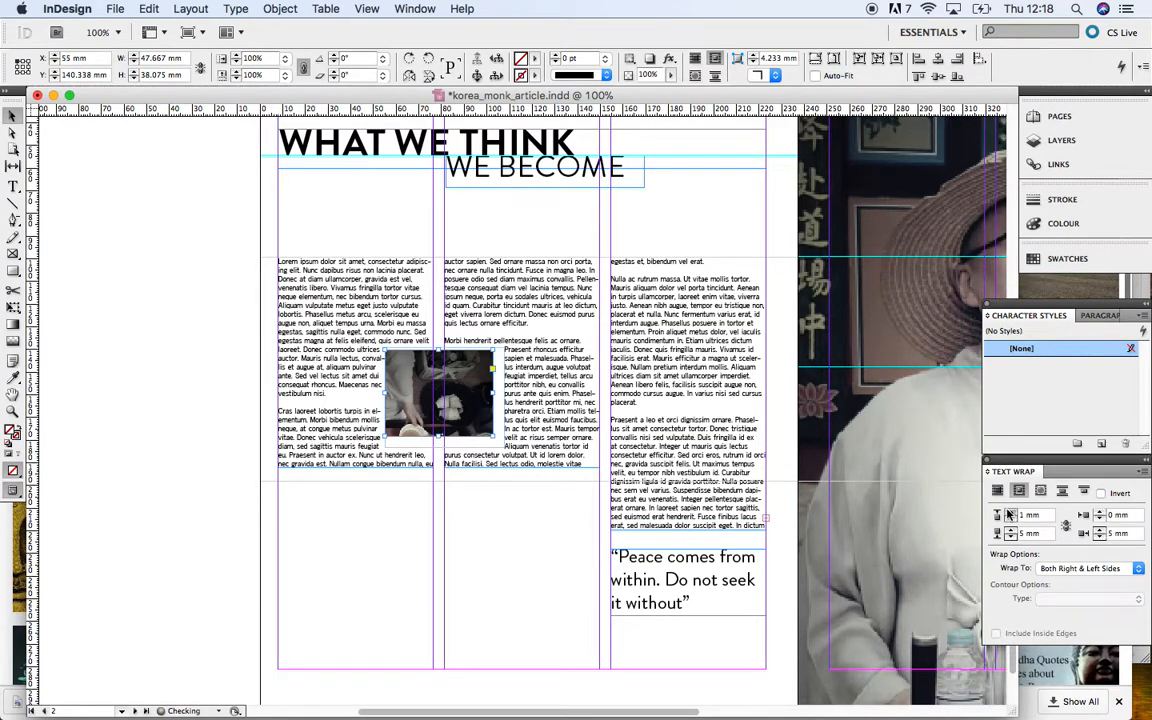
left_click(1010, 512)
left_click(1010, 512)
left_click(1010, 512)
left_click(1010, 512)
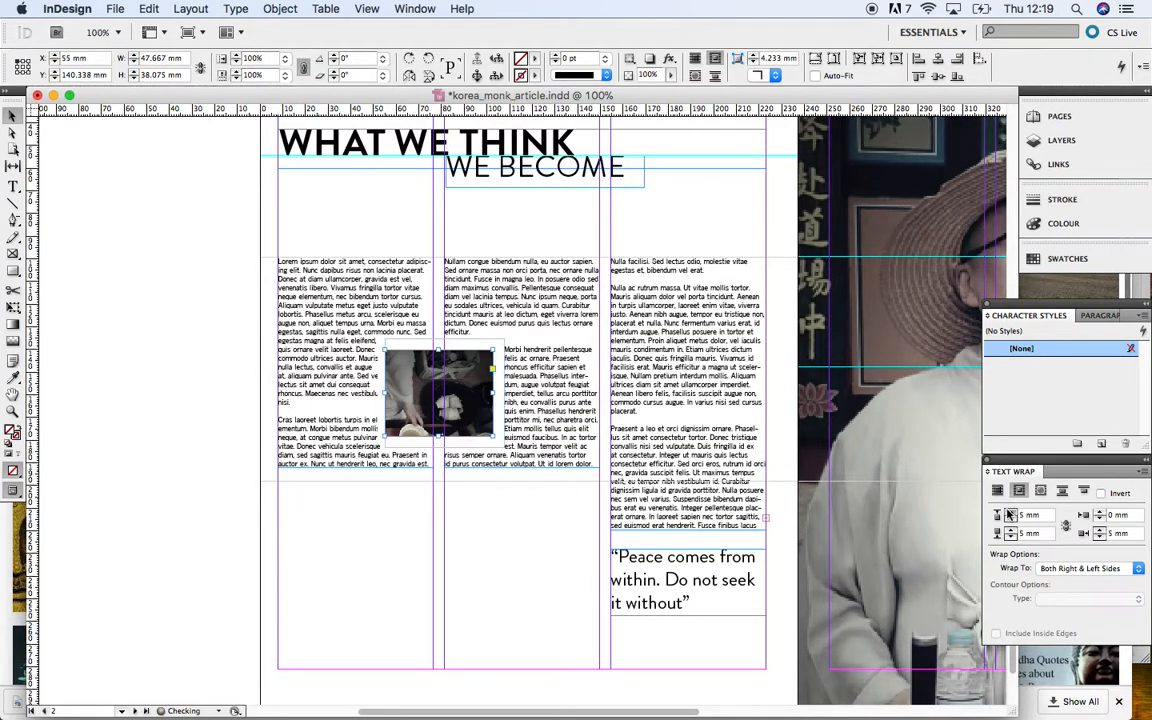
left_click(1100, 512)
left_click(1100, 512)
left_click(1100, 512)
left_click(1100, 512)
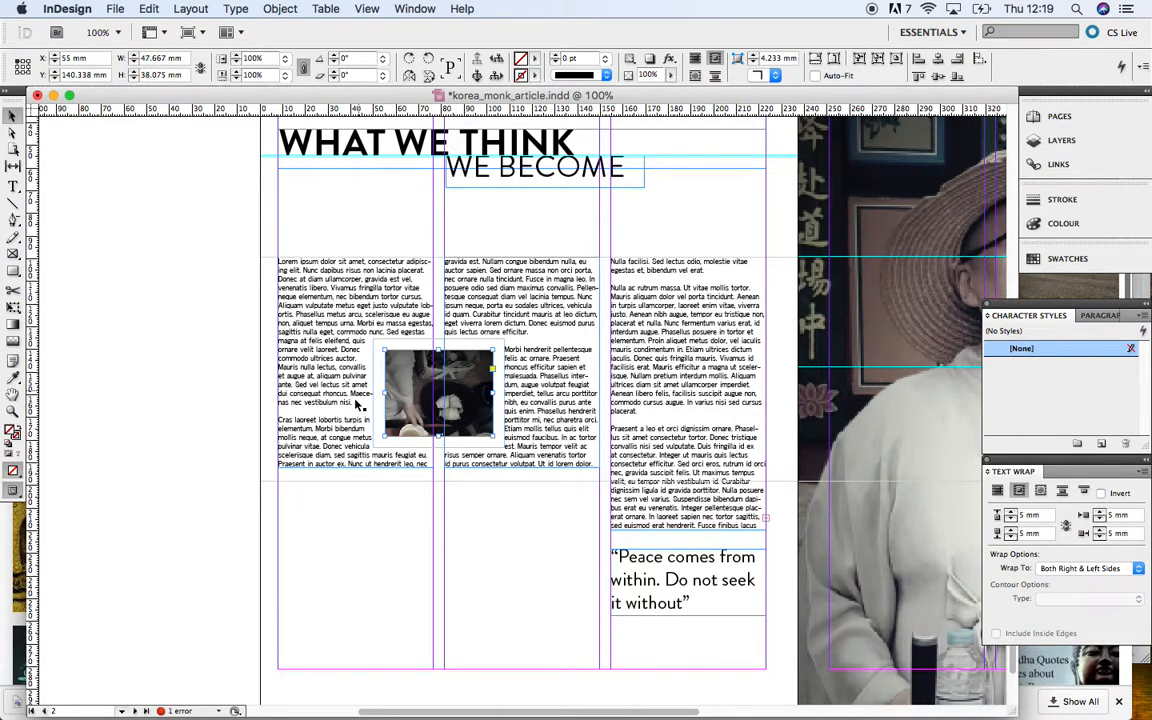
left_click(375, 585)
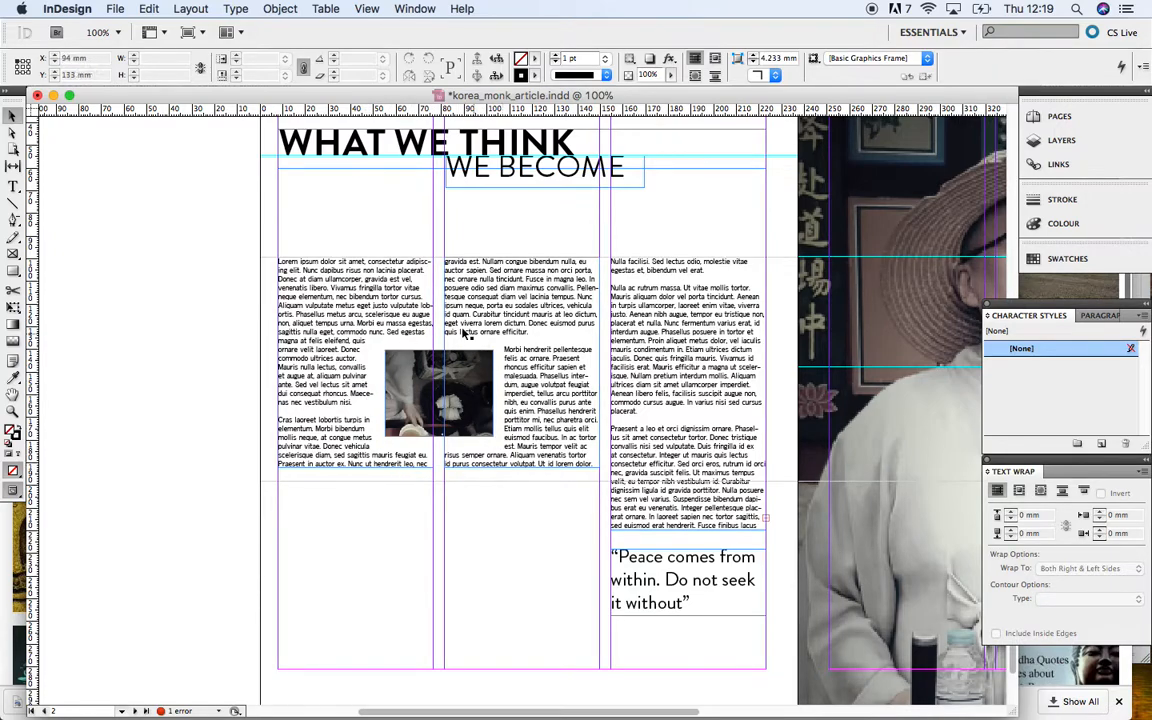
- Undo the text wrap offset changes on all four sides of the photo
left_click(405, 415)
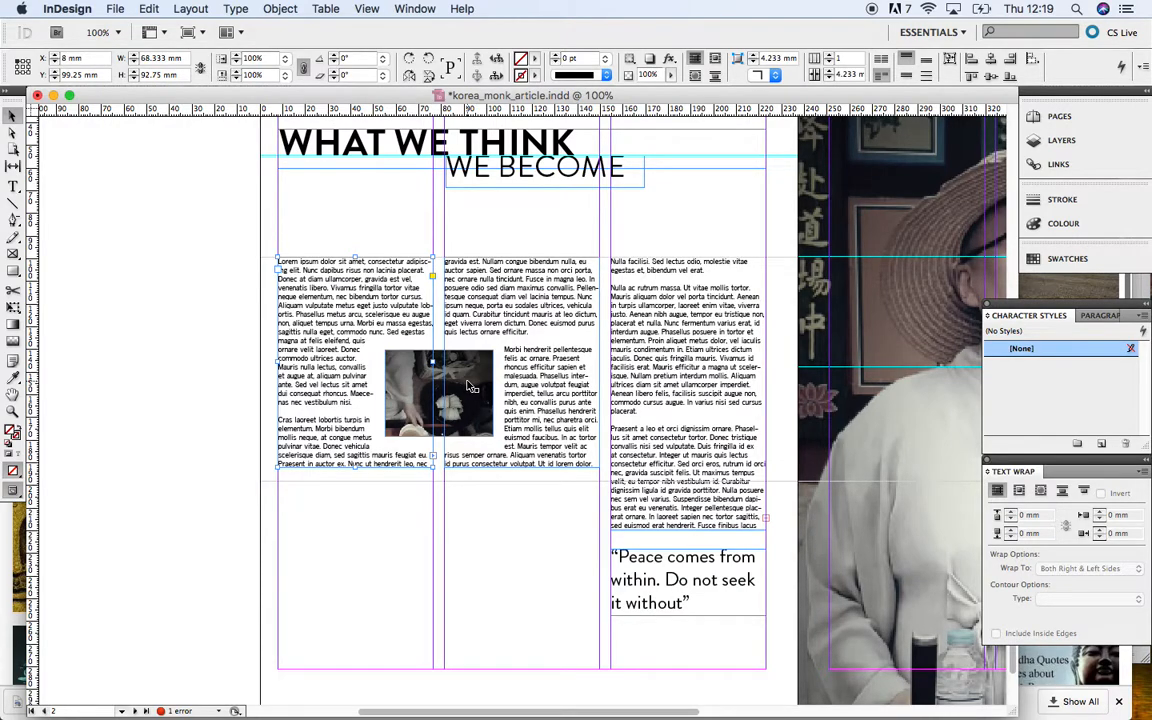
key("super+z")
key("super+z")
key("super+z")
key("super+z")
key("super+z")
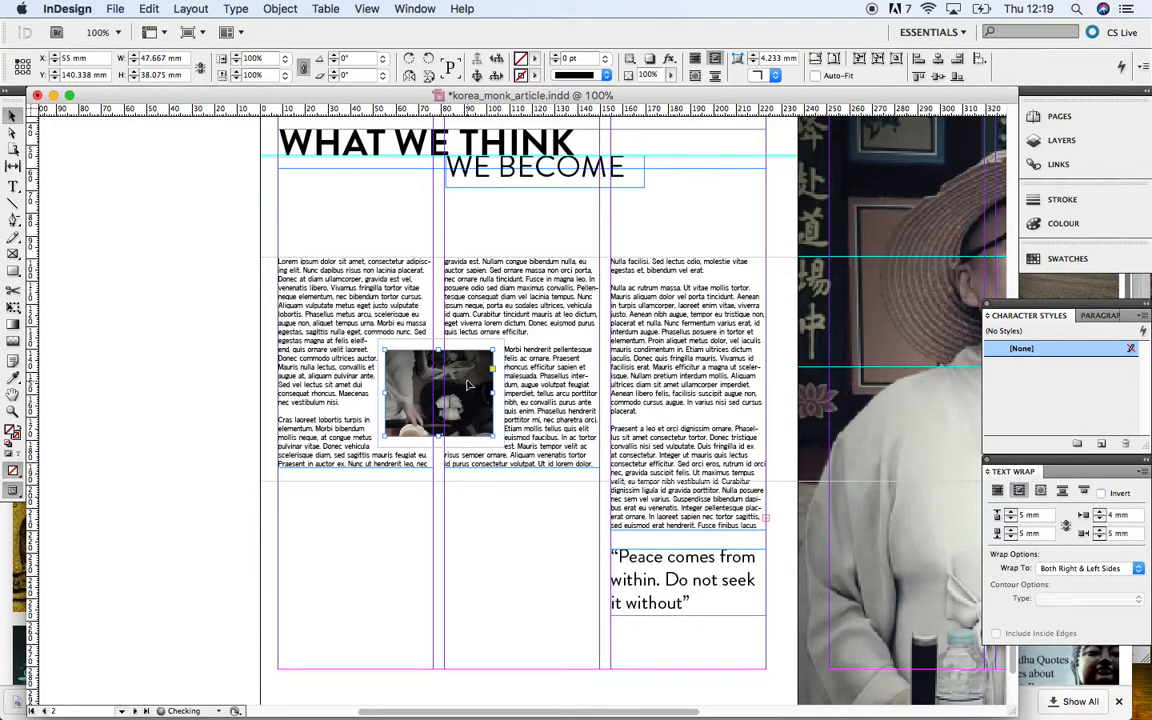
key("super+z")
key("super+z")
key("super+z")
key("super+z")
key("super+z")
key("super+z")
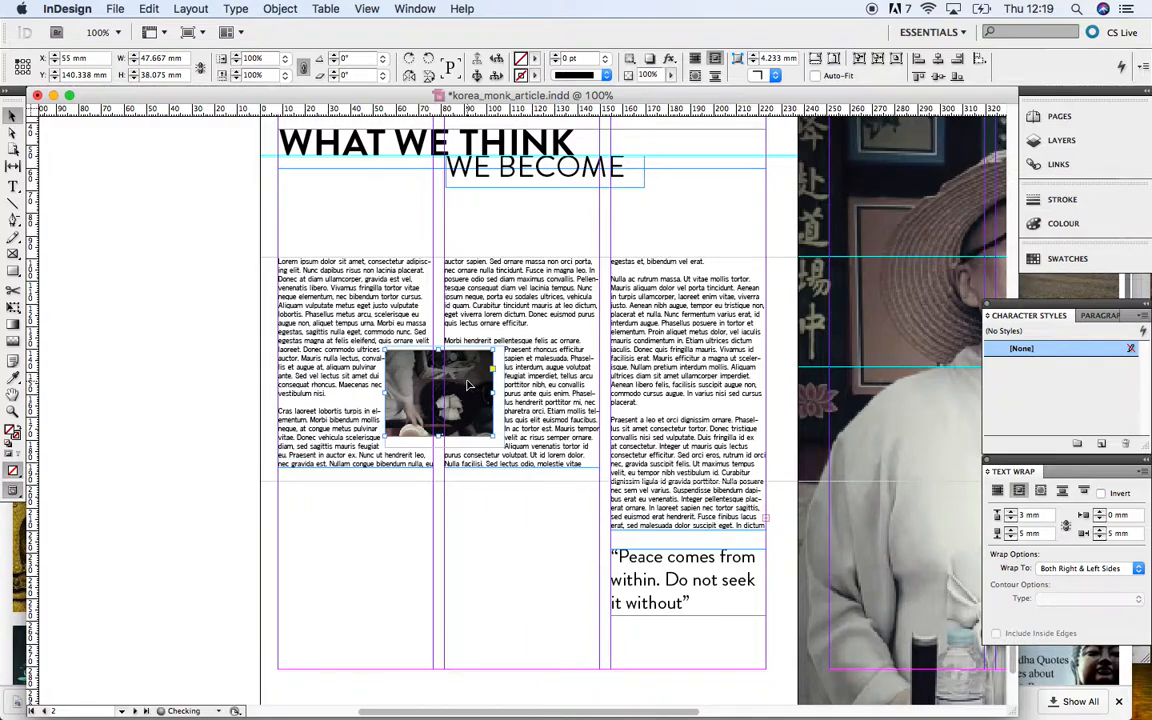
key("super+z")
key("super+z")
key("super+z")
key("super+z")
key("super+z")
key("super+z")
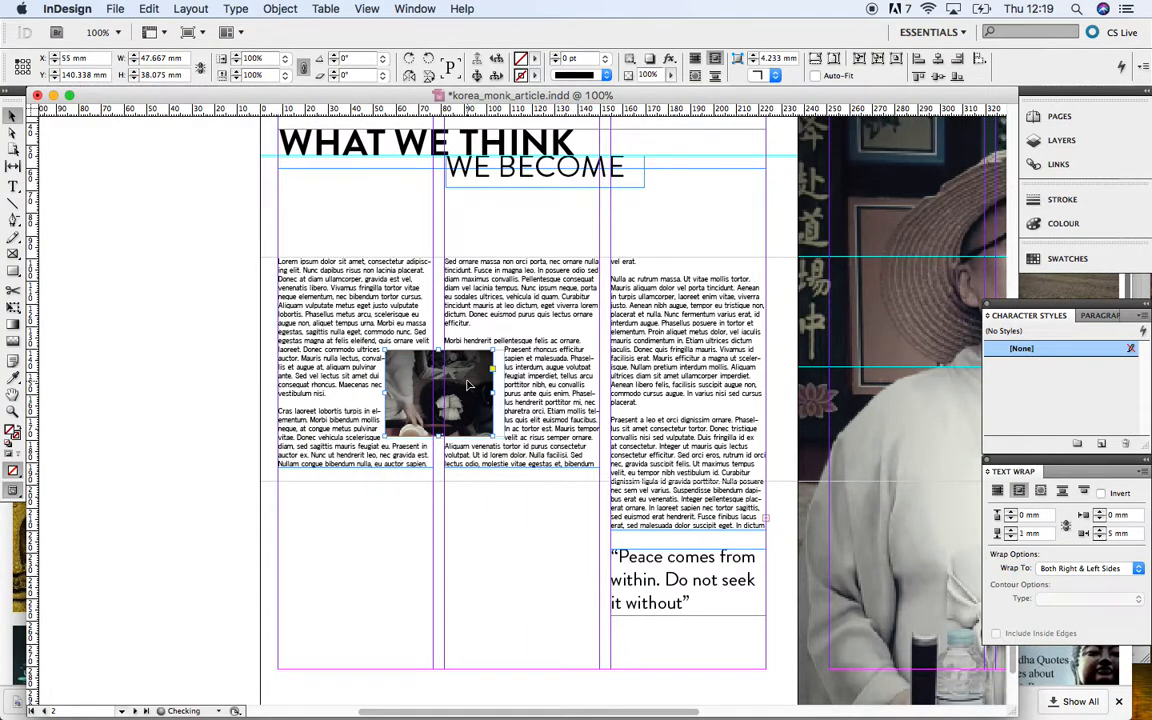
key("super+z")
key("super+z")
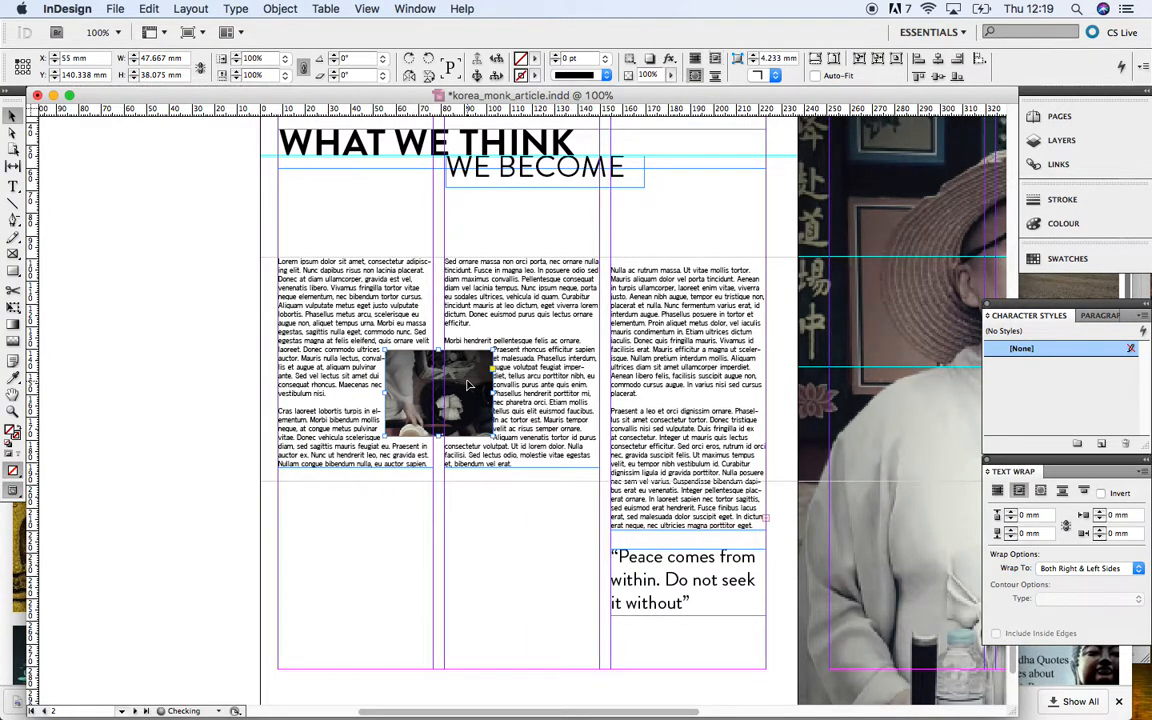
- Undo the photo and text wrap experiments back to the full-size tea photo below the first two columns, without a text wrap
key("super+z")
key("super+z")
key("super+z")
key("super+z")
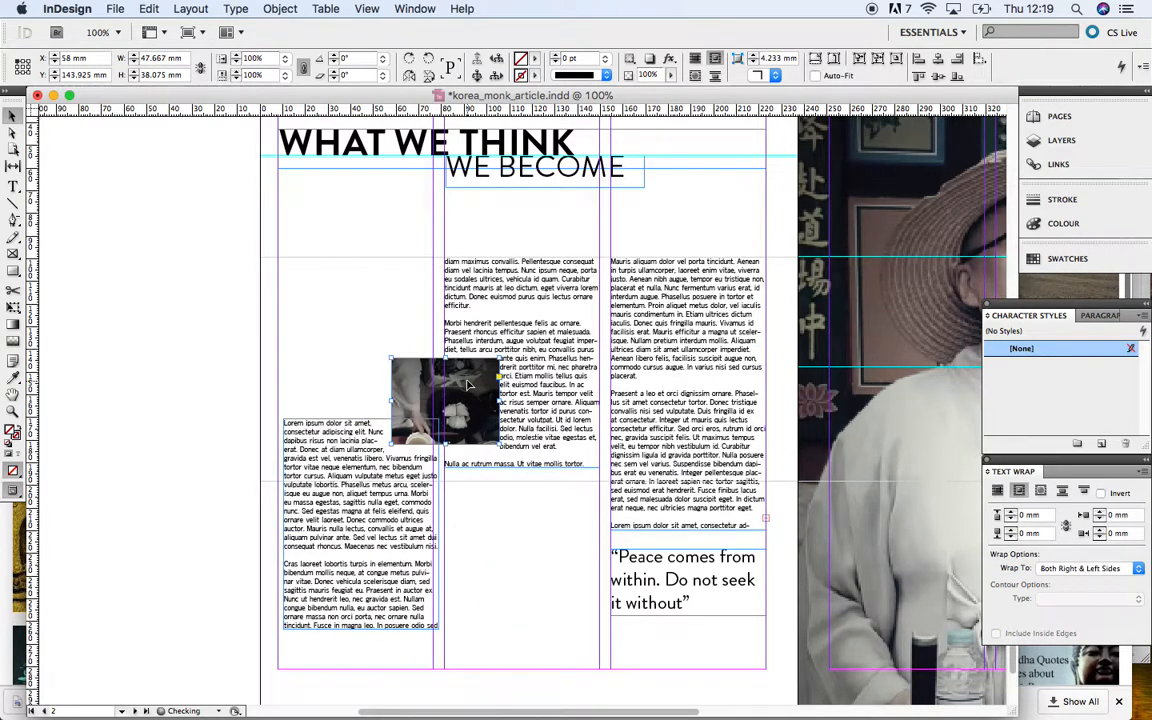
key("super+z")
key("super+z")
key("super+z")
key("super+z")
key("super+z")
key("super+z")
key("super+z")
key("super+z")
key("super+z")
key("super+z")
key("super+z")
key("super+z")
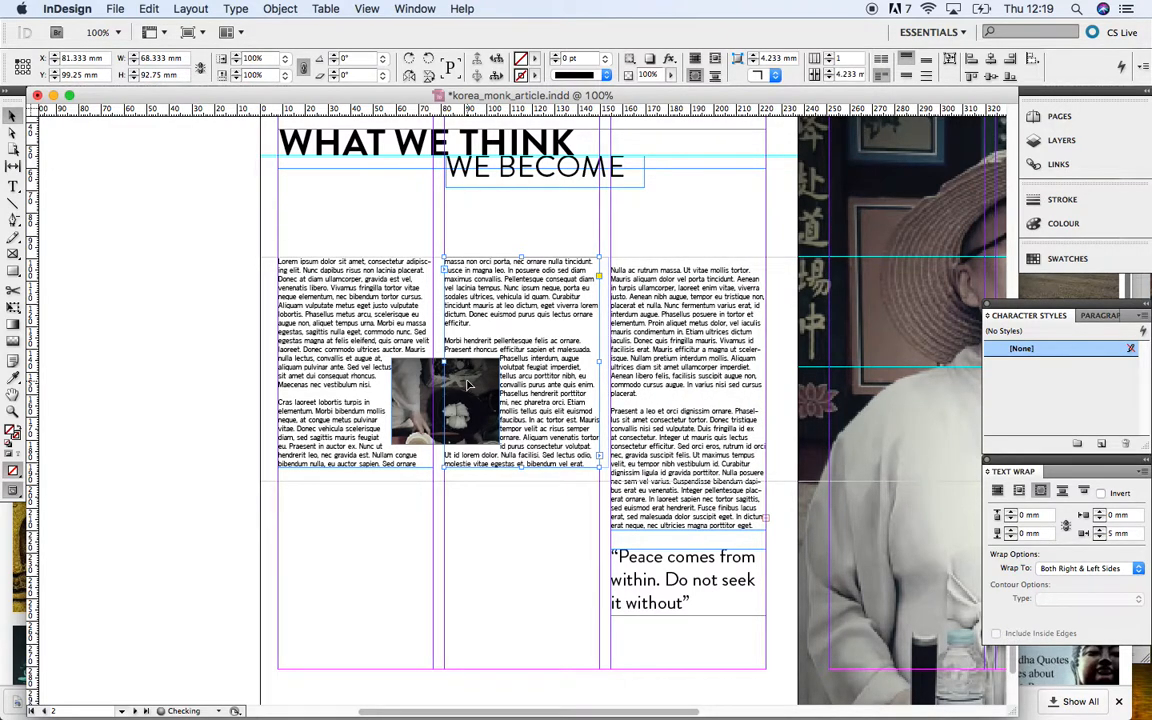
key("super+z")
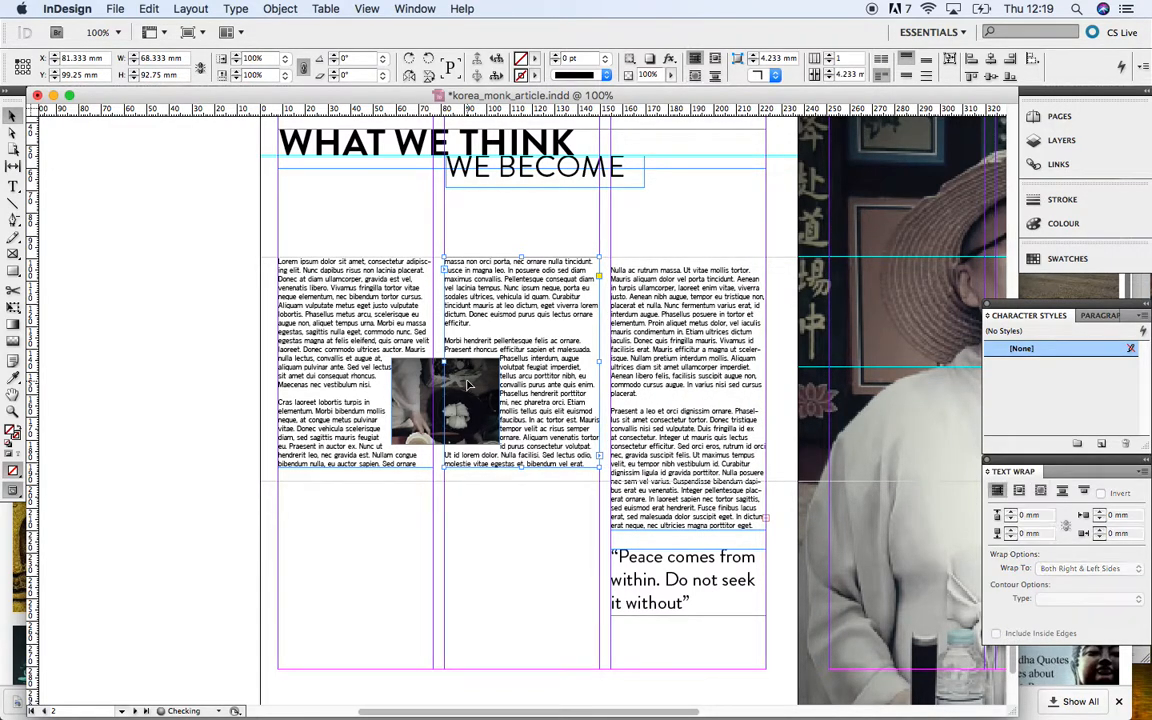
key("super+z")
key("super+z")
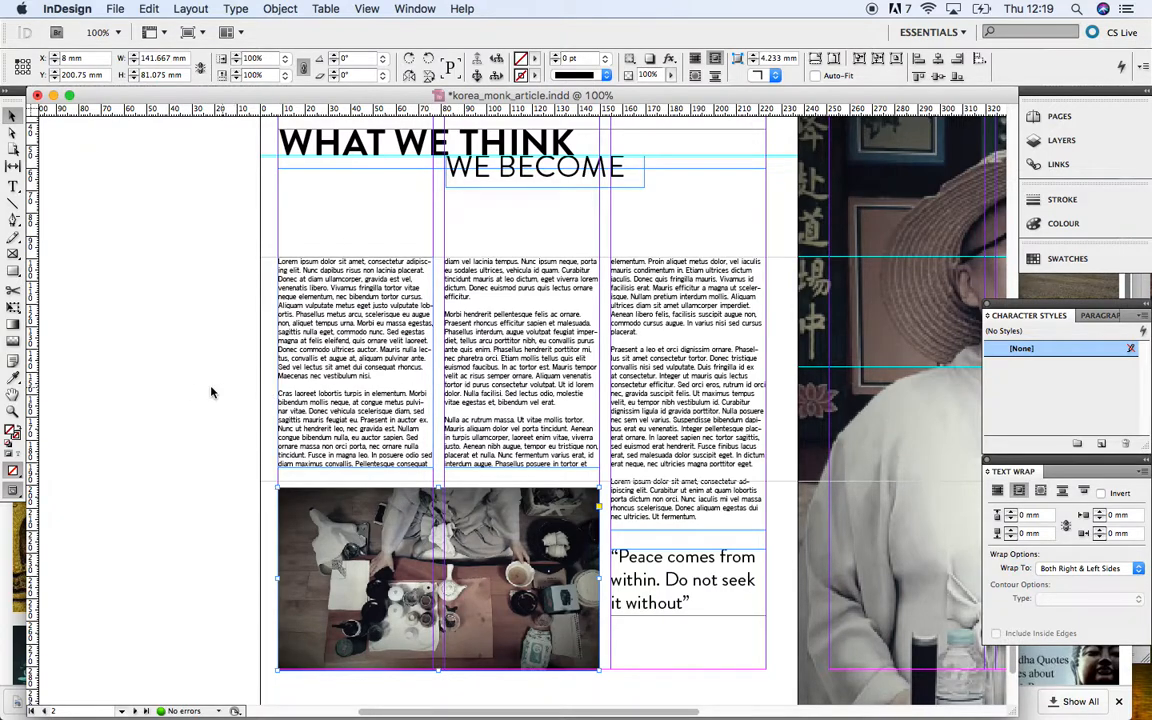
key("super+z")
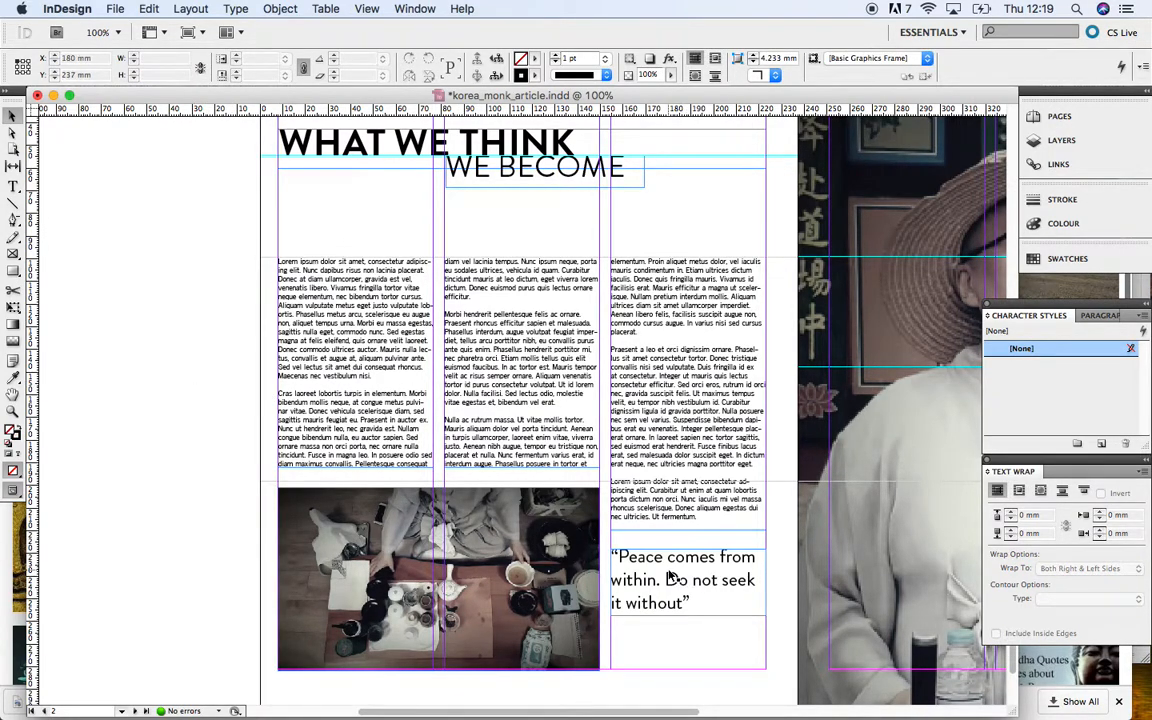
- Move the "Peace comes from within" quote frame straight down in the third column to Y 234.5 mm, deselect it, and review the whole spread
left_click(660, 578)
left_click_drag(660, 578, 661, 592)
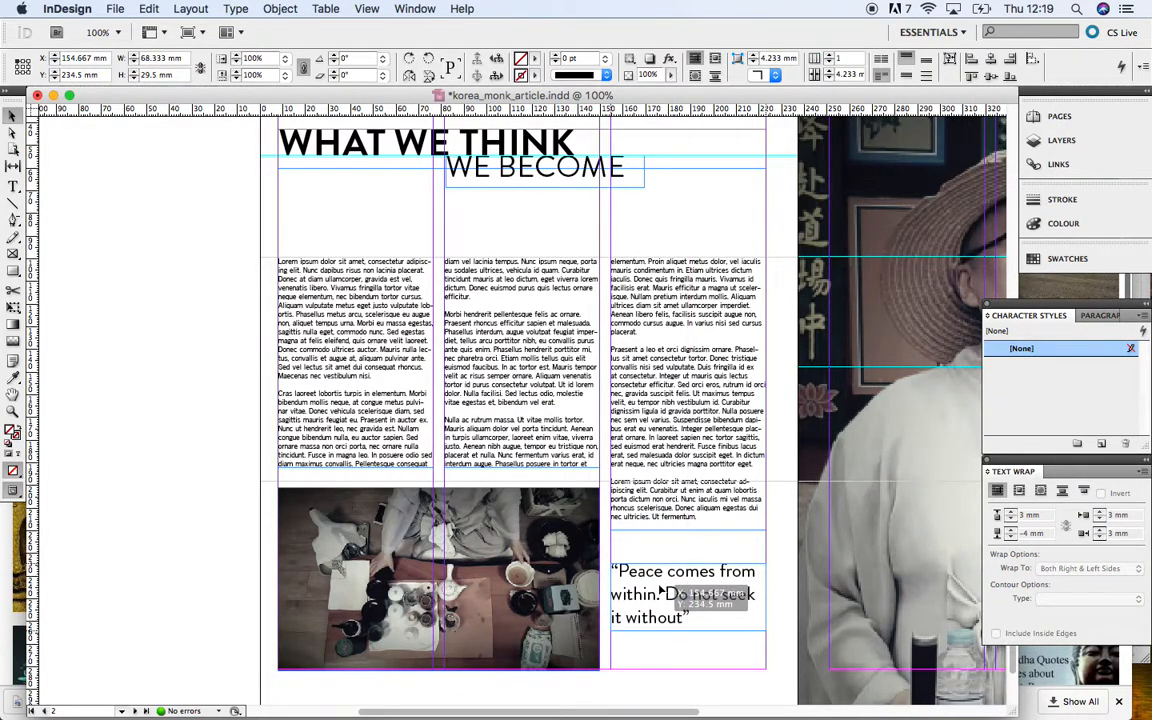
left_click(158, 484)
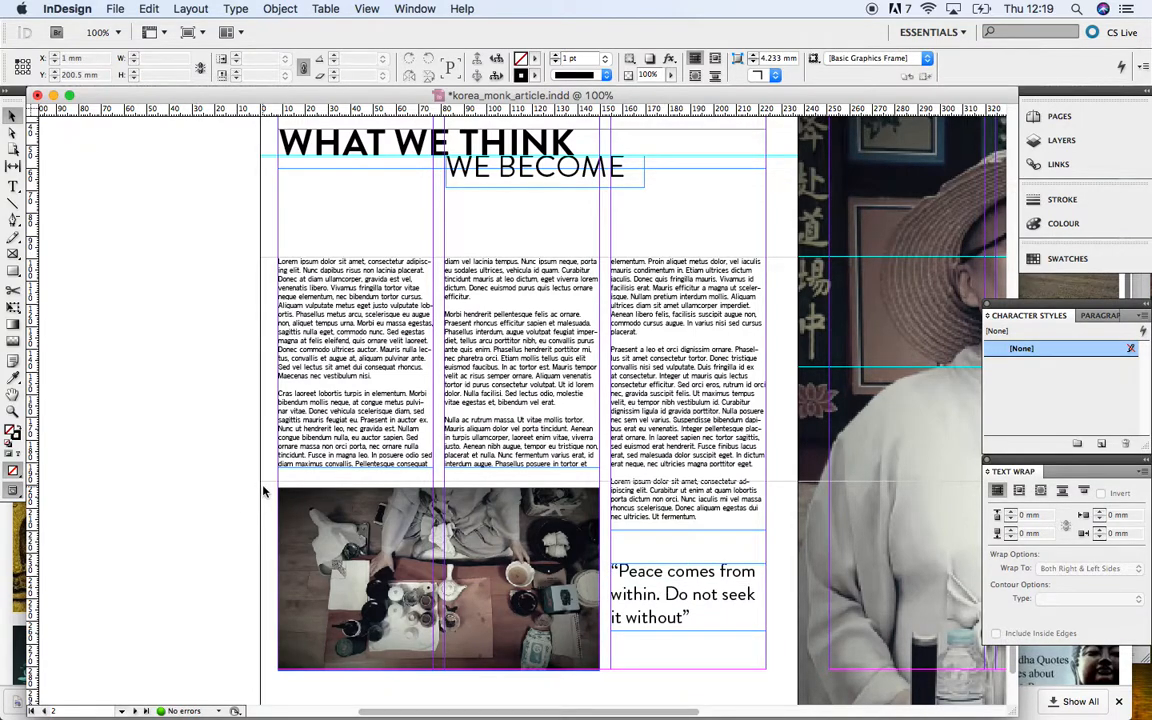
key("super+minus")
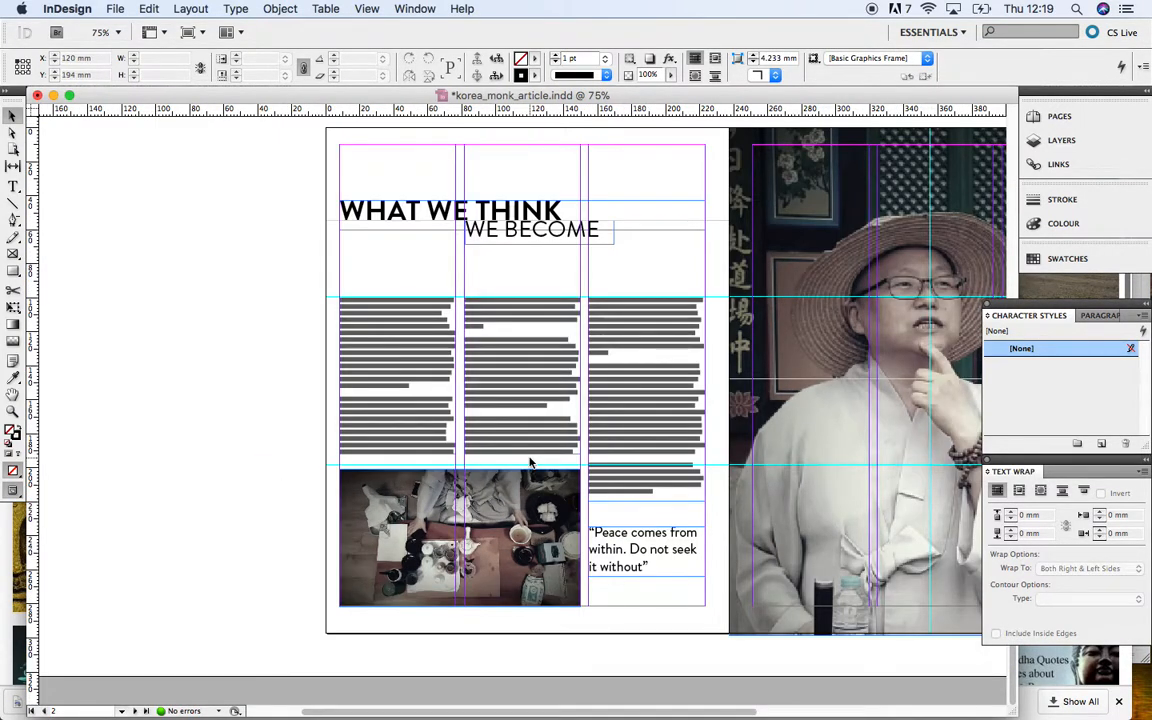
scroll(530, 462, "right", 5)
scroll(355, 500, "left", 3)
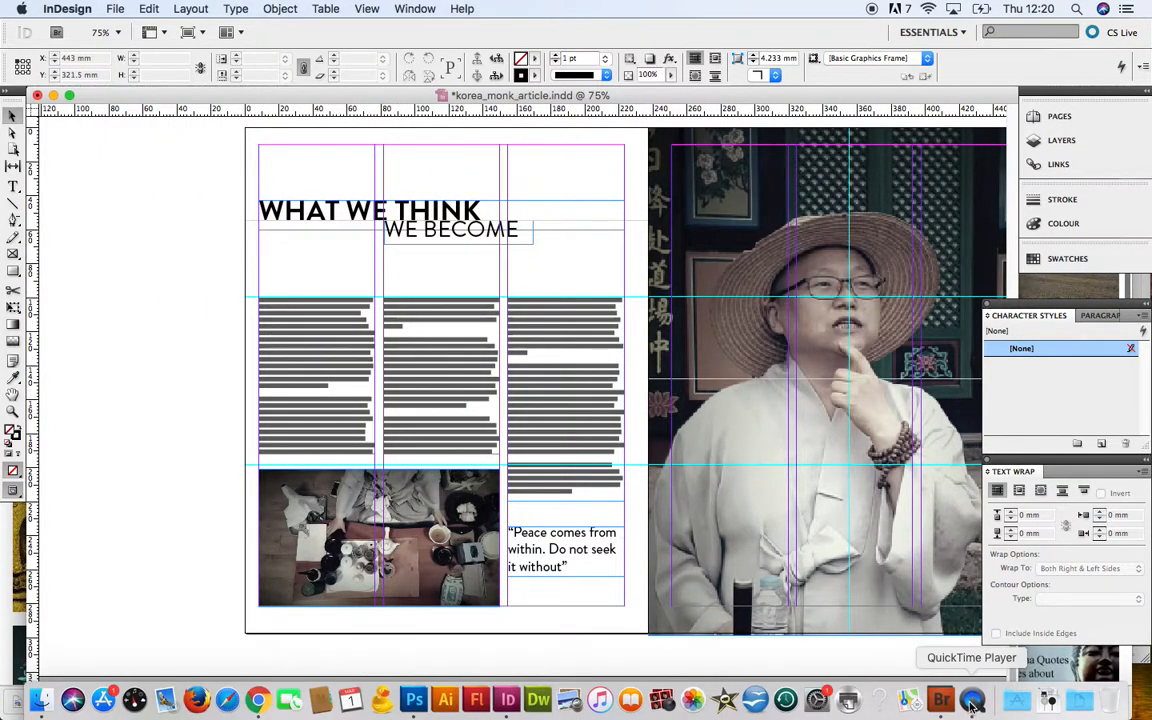
left_click(972, 705)
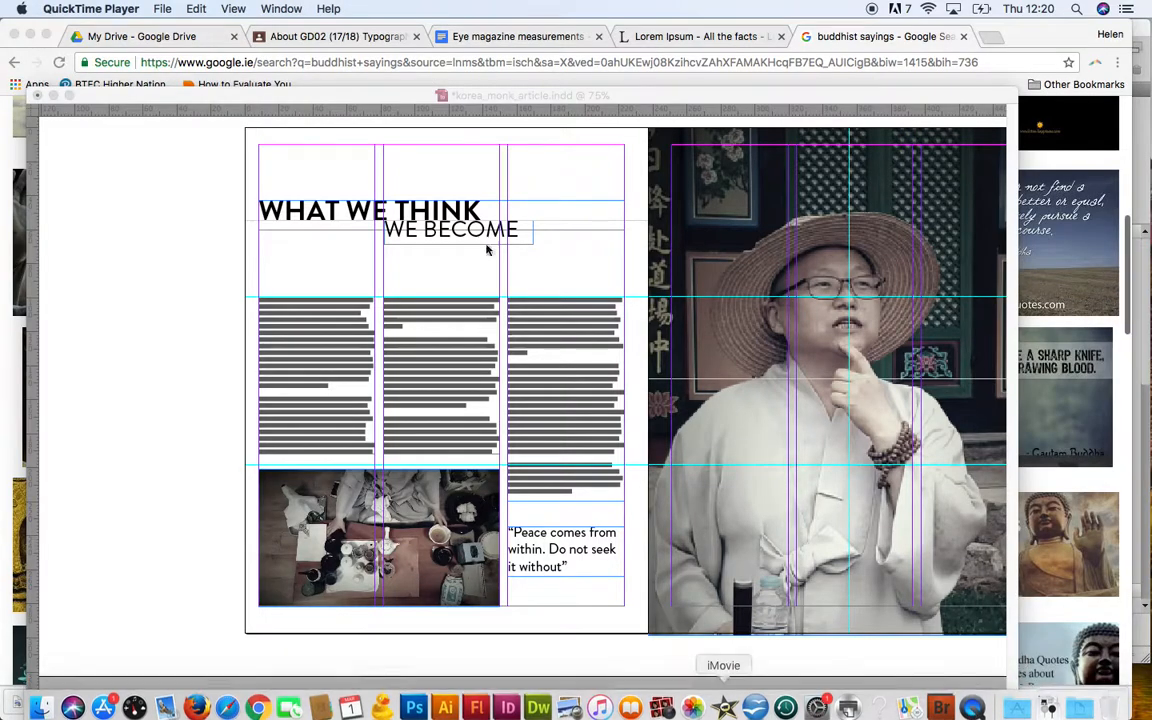
left_click(159, 9)
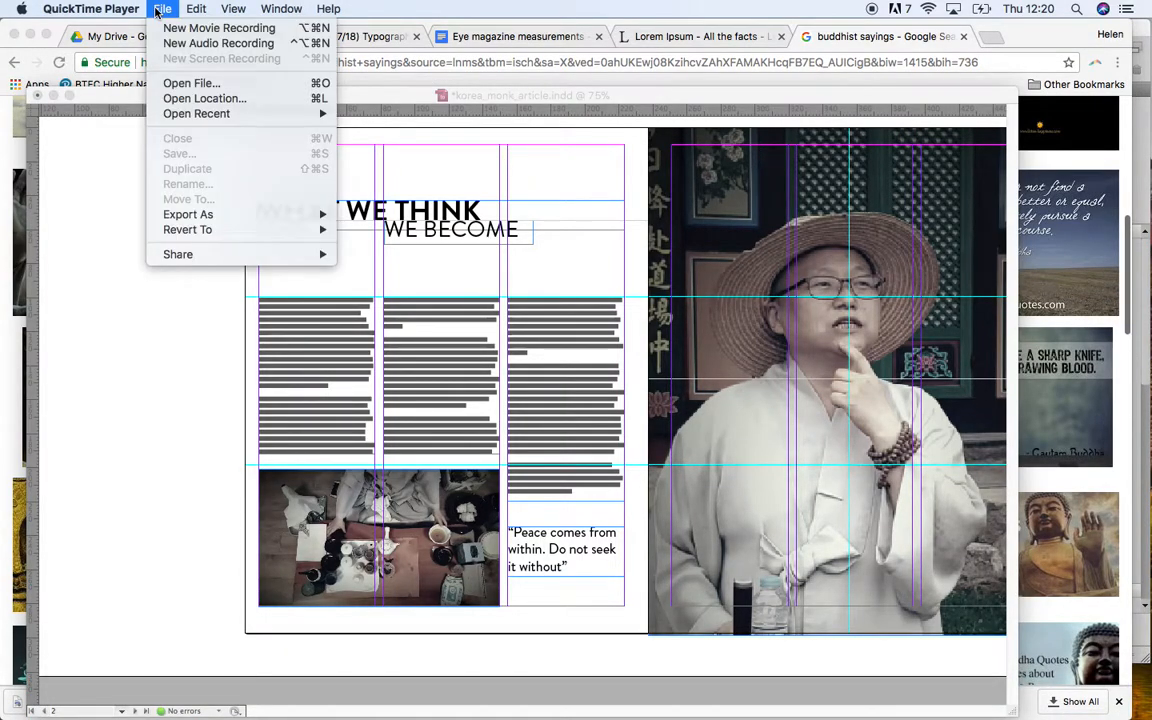
left_click(157, 11)
left_click(157, 11)
left_click(157, 12)
key("ctrl+super+Escape")
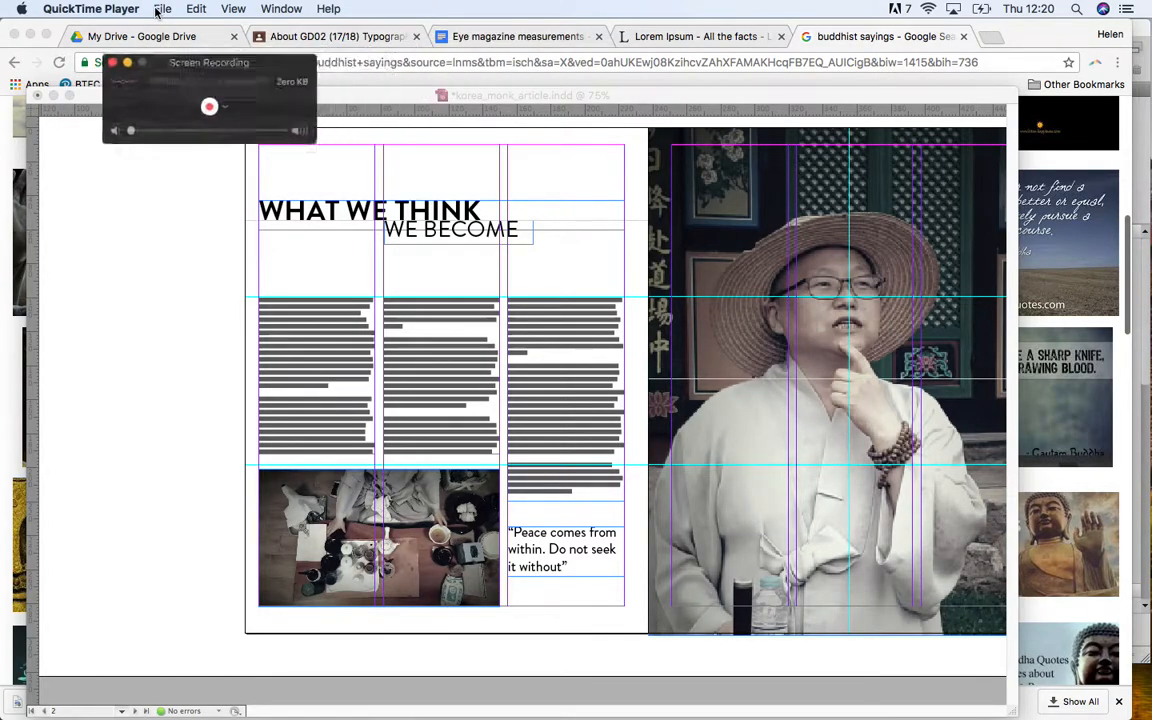